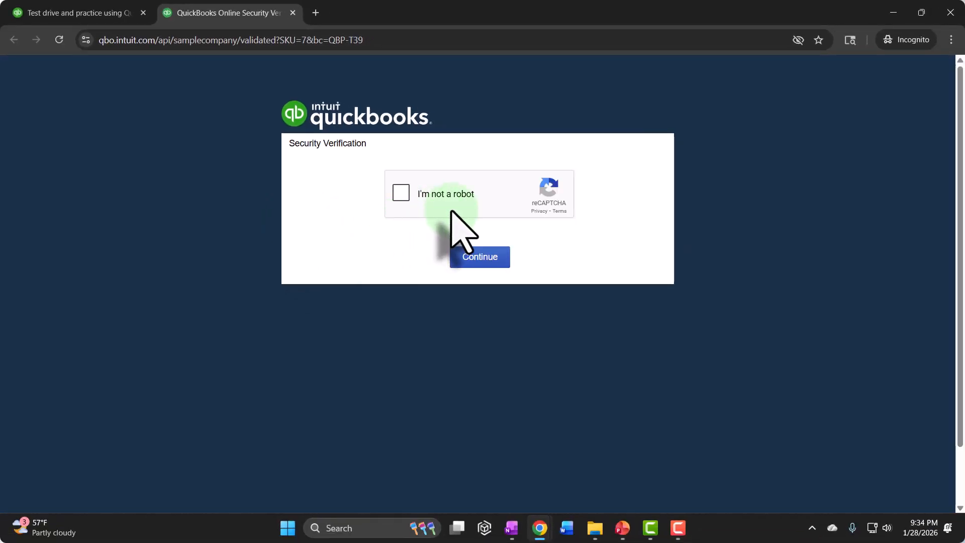
Complete the robot verification to enter the QuickBooks Online sample company, and close the test drive help article
{"action": "left_click", "coordinate": [400, 193]}
{"action": "left_click", "coordinate": [482, 256]}
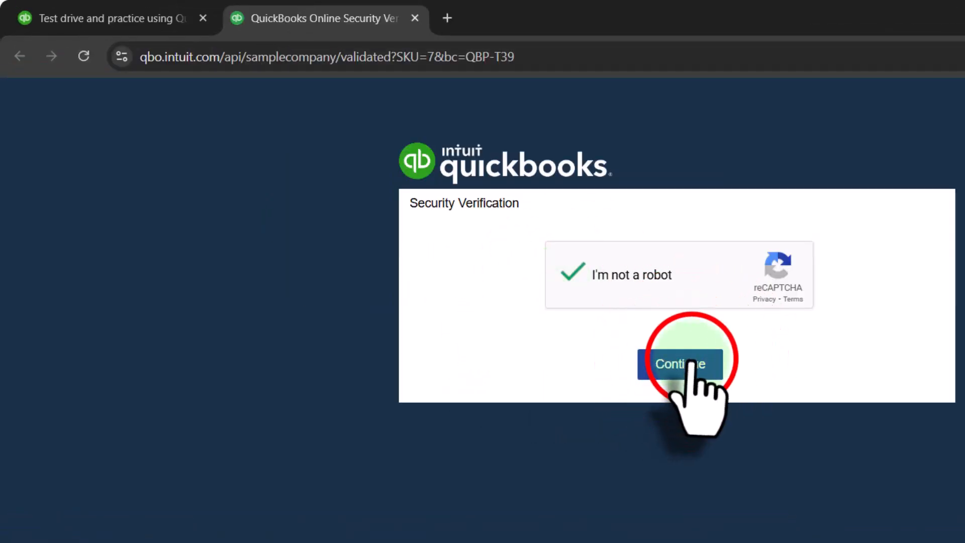
{"action": "left_click", "coordinate": [126, 18]}
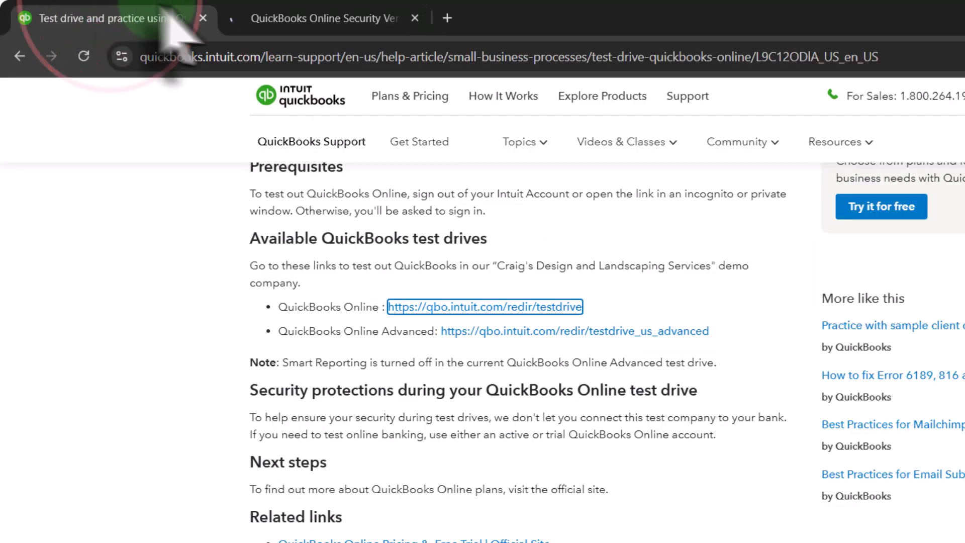
{"action": "left_click", "coordinate": [204, 18]}
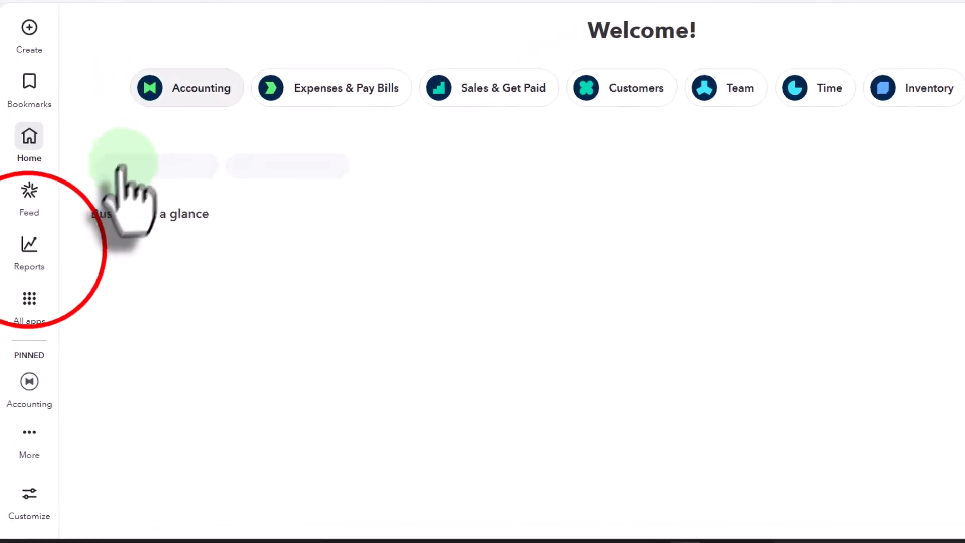
From the standard reports list, open the favorite Balance Sheet and Profit and Loss reports, each in its own new browser tab
{"action": "left_click", "coordinate": [29, 245]}
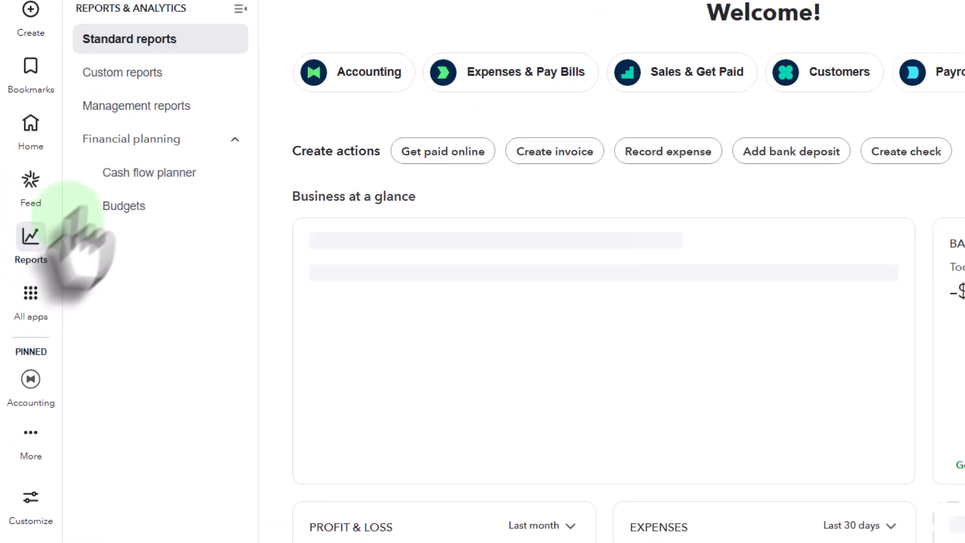
{"action": "left_click", "coordinate": [22, 244]}
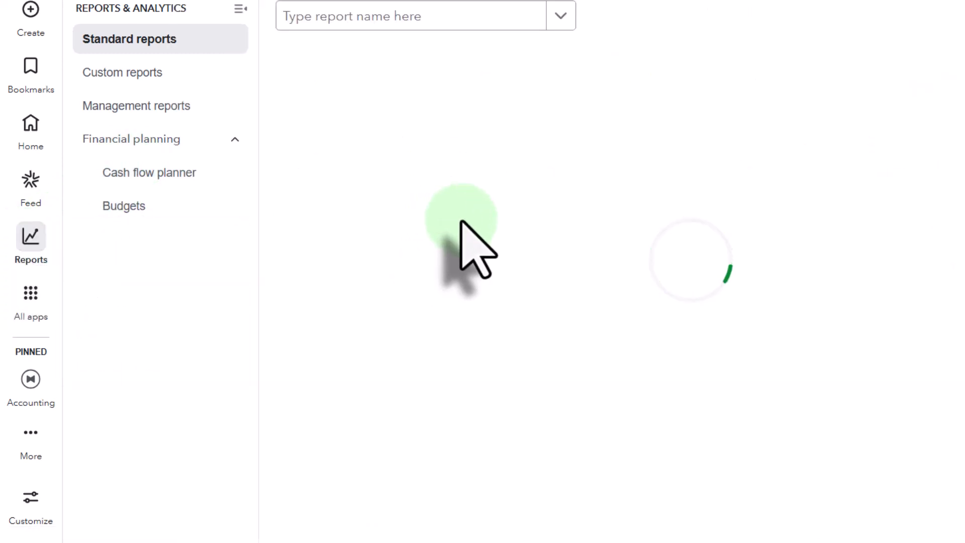
{"action": "left_click", "coordinate": [333, 139]}
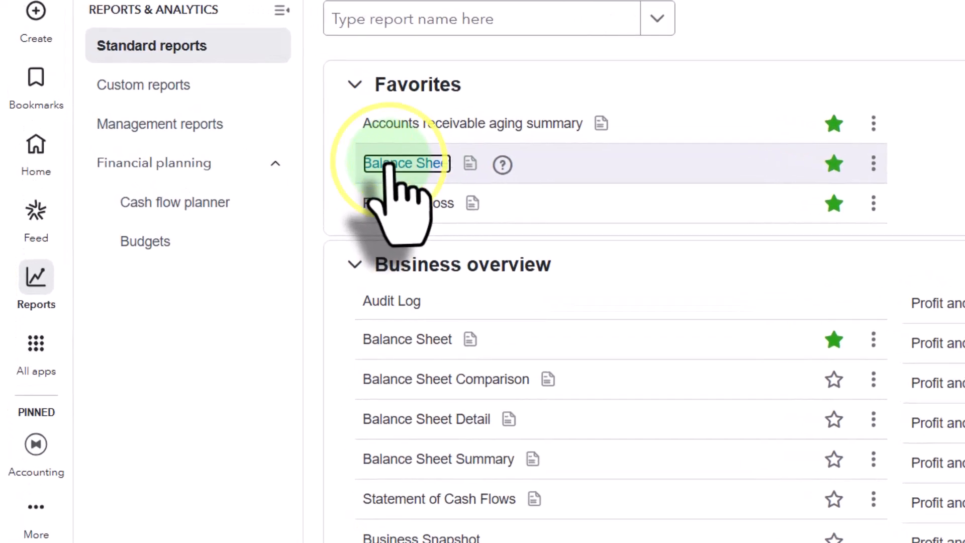
{"action": "right_click", "coordinate": [390, 165]}
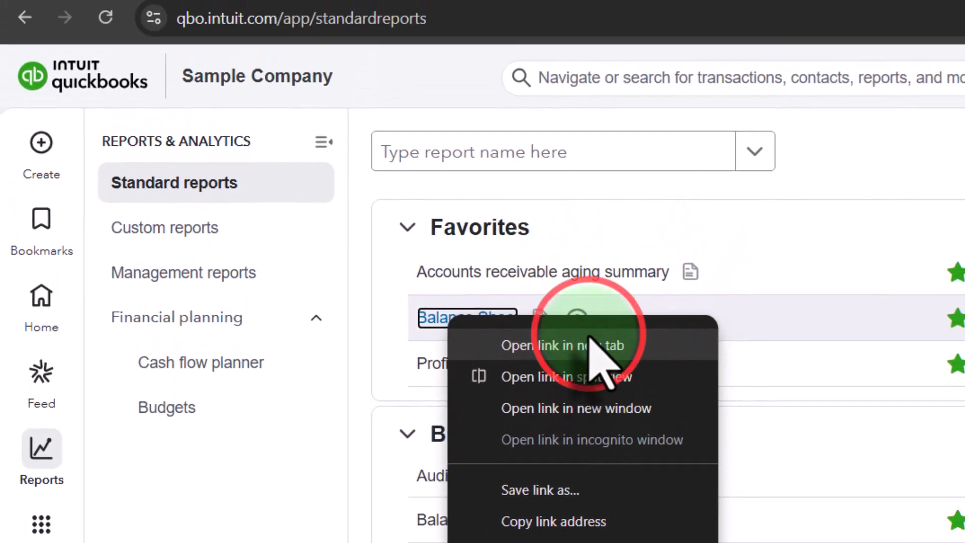
{"action": "left_click", "coordinate": [604, 233]}
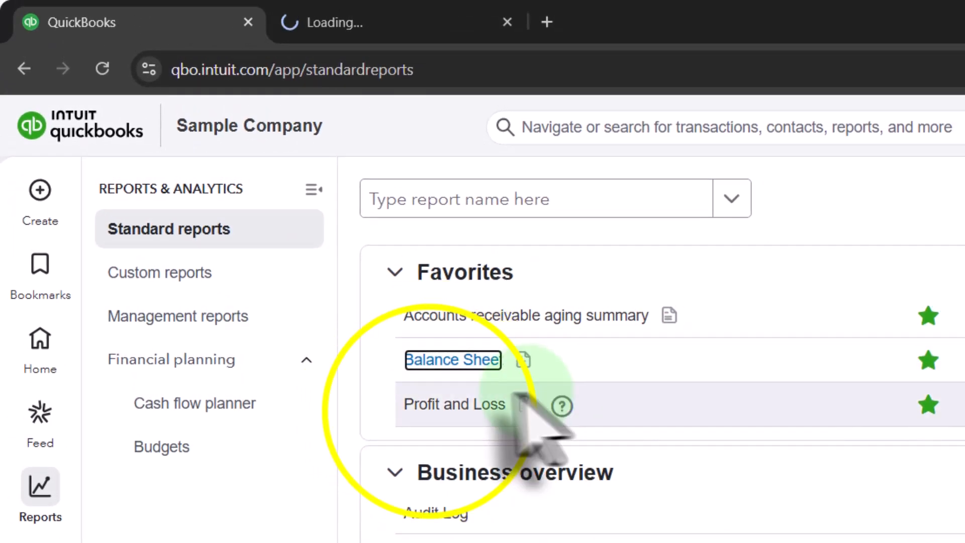
{"action": "right_click", "coordinate": [429, 410]}
{"action": "left_click", "coordinate": [510, 438]}
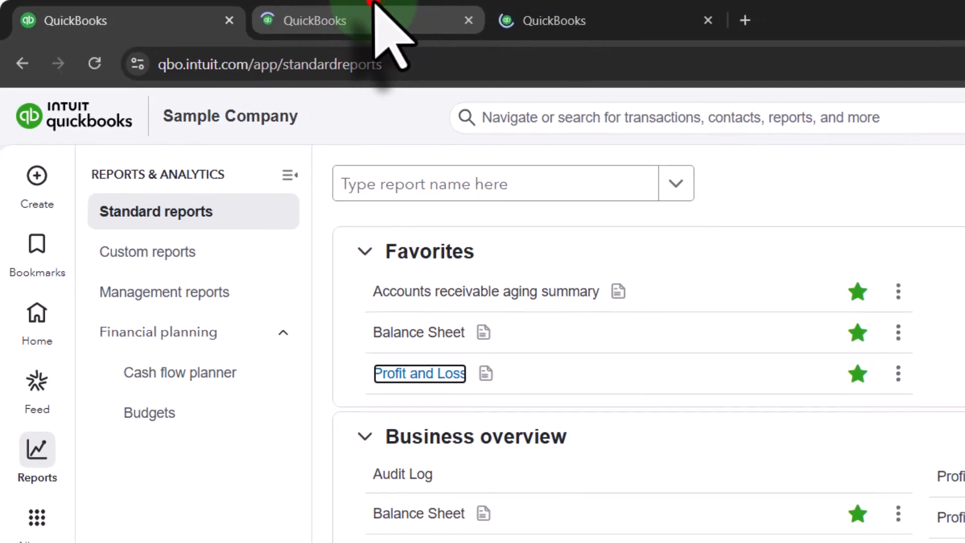
Switch to the Balance Sheet report and dismiss its AI message and the Insights pane
{"action": "left_click", "coordinate": [374, 7]}
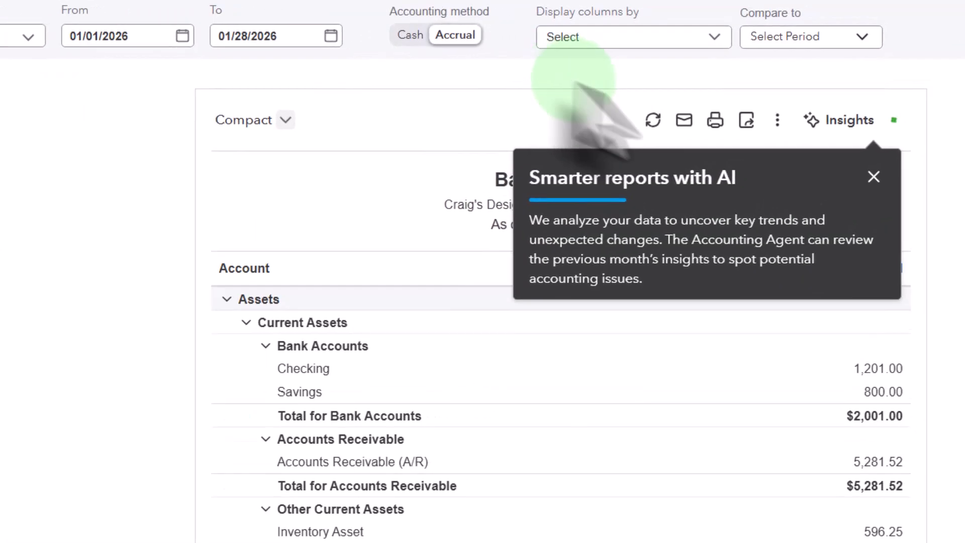
{"action": "left_click", "coordinate": [822, 214]}
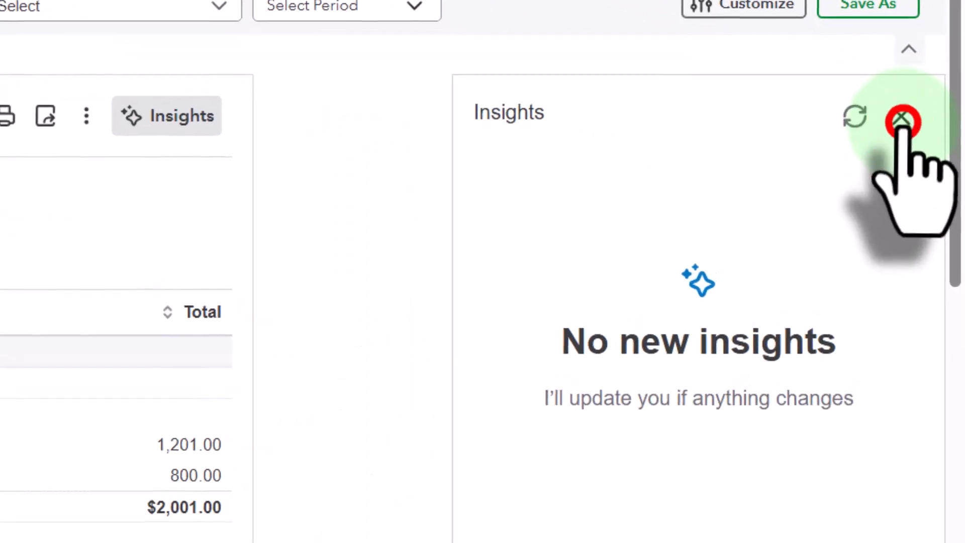
{"action": "left_click", "coordinate": [920, 160]}
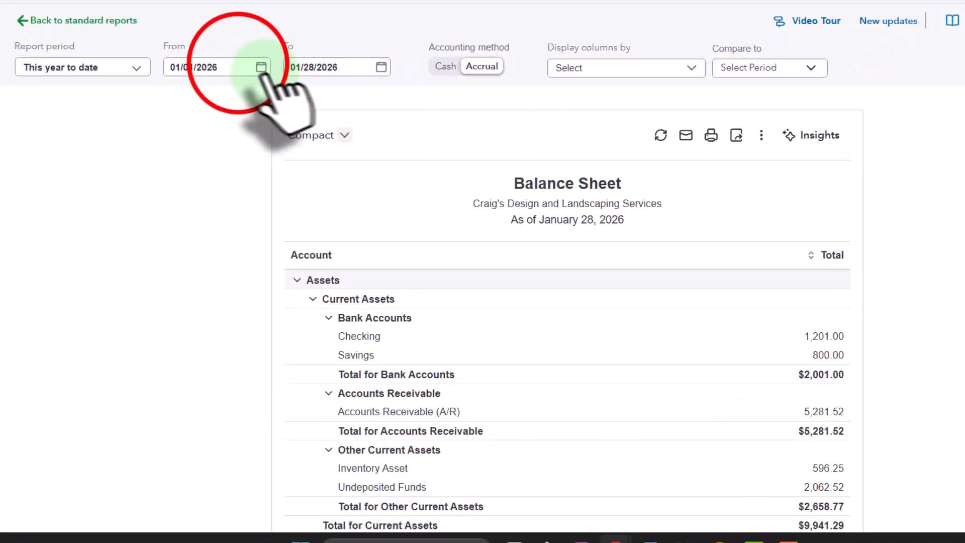
Set the Balance Sheet date range from 01/01/2025 to 12/31/2025
{"action": "left_click", "coordinate": [236, 67]}
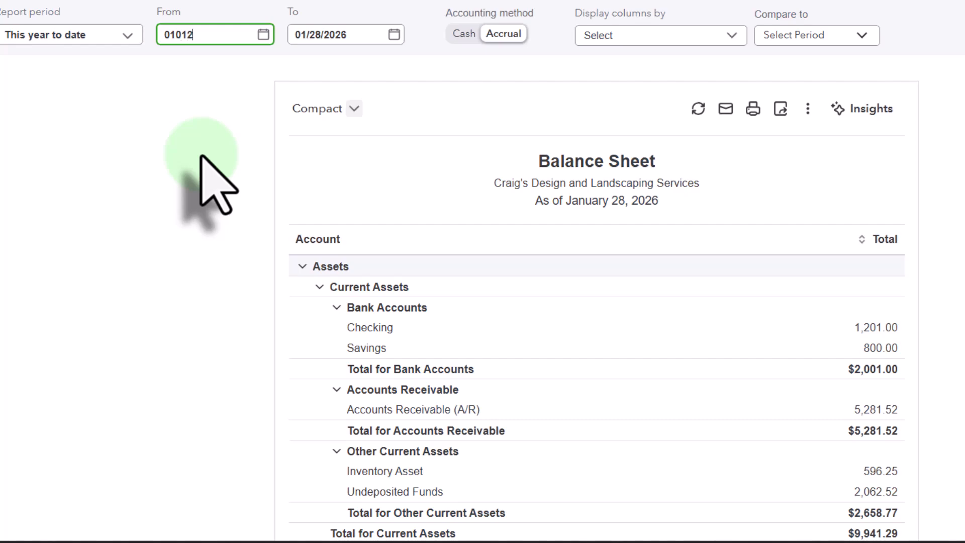
{"action": "type", "text": "010125"}
{"action": "key", "text": "Tab"}
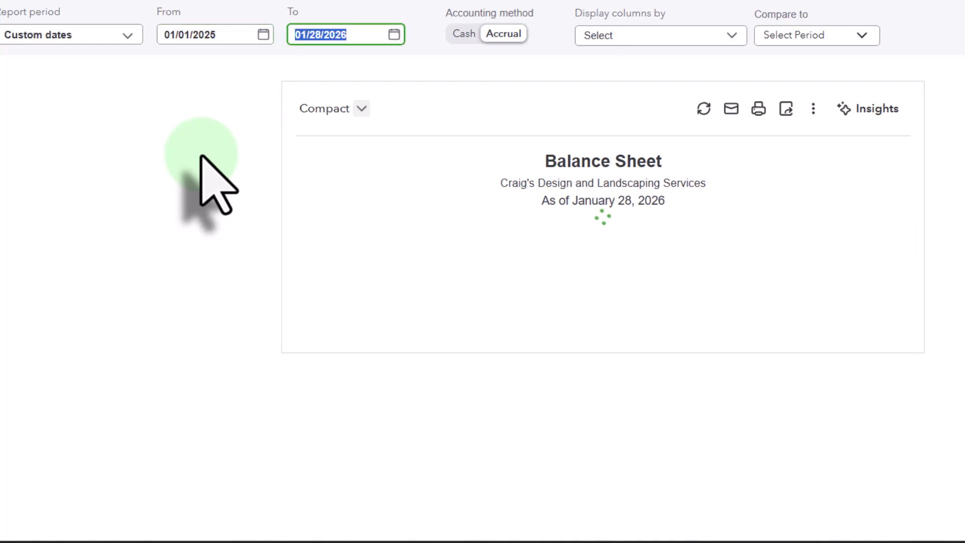
{"action": "type", "text": "123125"}
{"action": "key", "text": "Tab"}
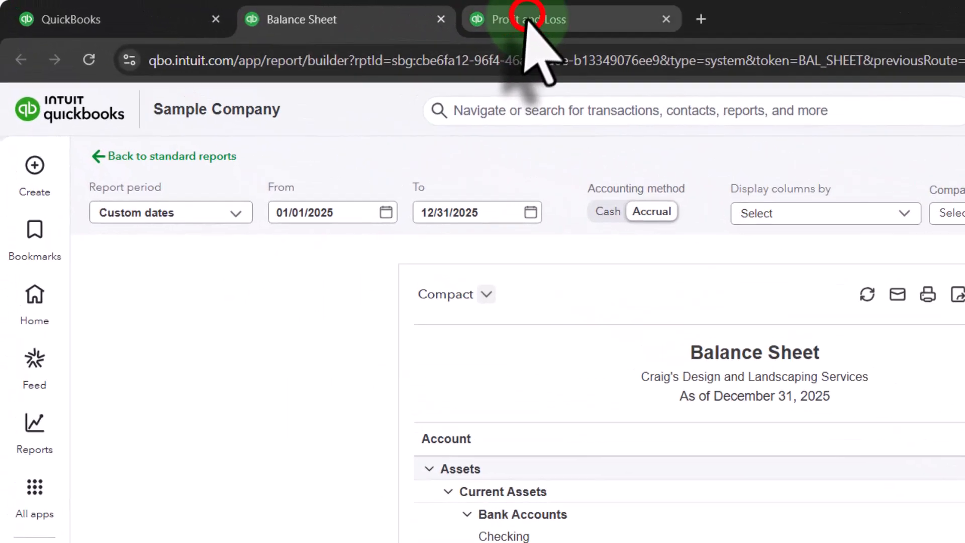
Switch to the Profit and Loss report and set its date range from 01/01/2025 to 12/31/2025
{"action": "left_click", "coordinate": [528, 20]}
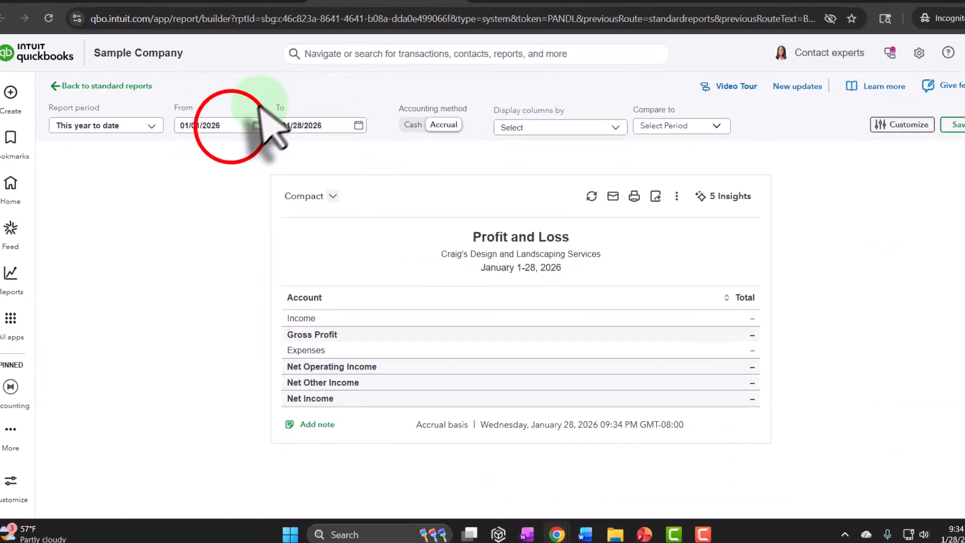
{"action": "left_click", "coordinate": [347, 212]}
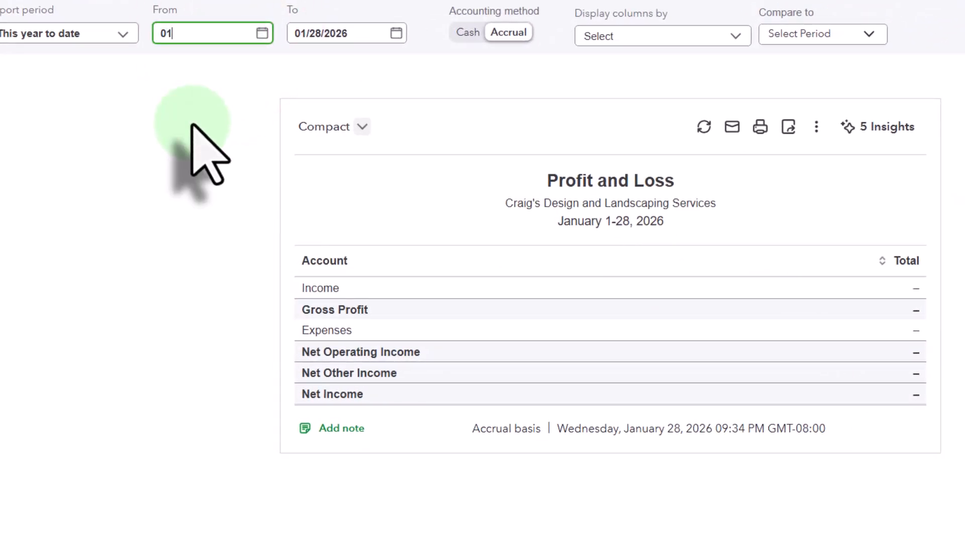
{"action": "key", "text": "Tab"}
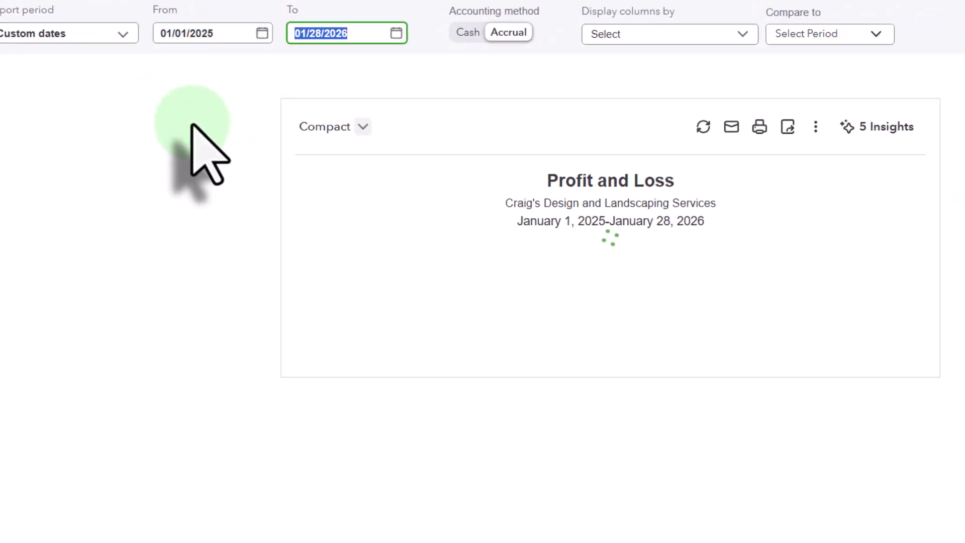
{"action": "type", "text": "12/31/2025"}
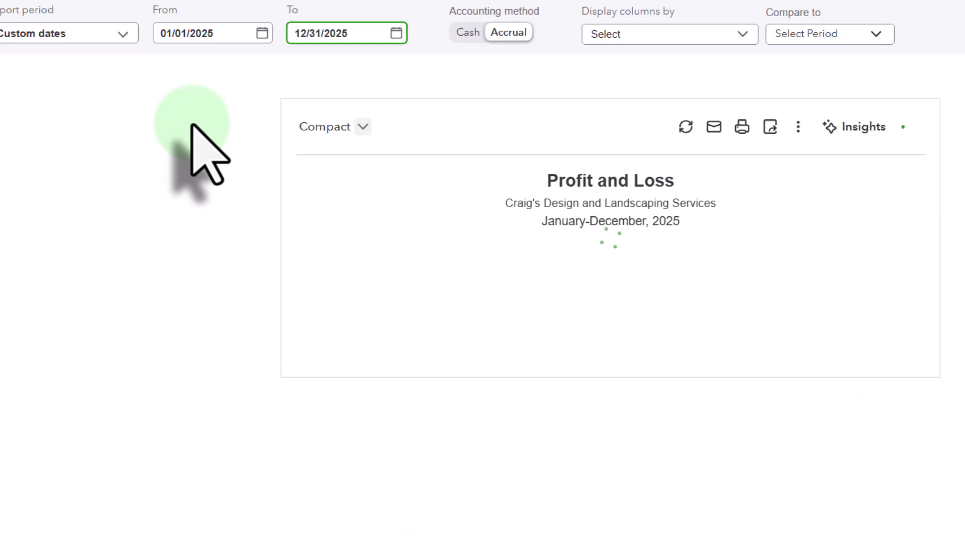
{"action": "key", "text": "Tab"}
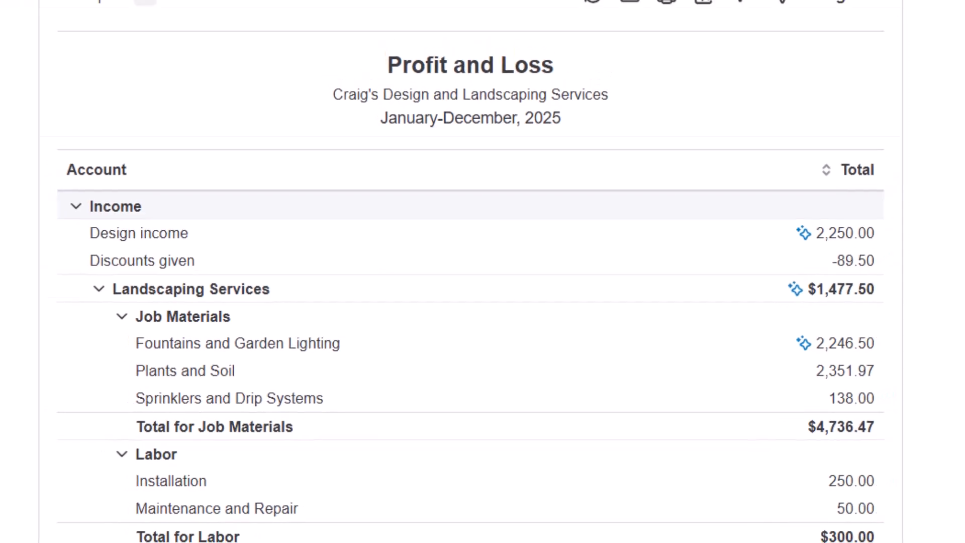
Return to the Balance Sheet and review its assets, liabilities and equity sections
{"action": "left_click", "coordinate": [254, 19]}
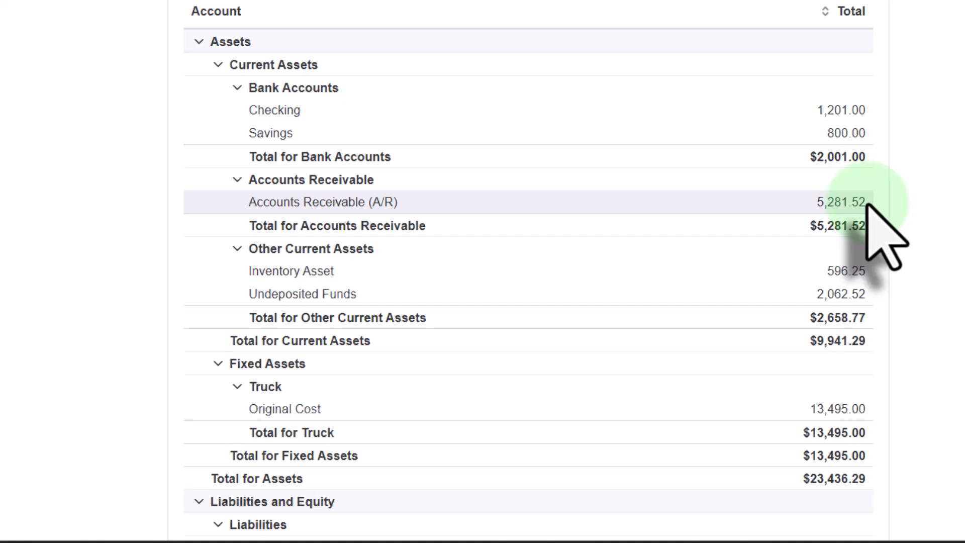
{"action": "scroll", "coordinate": [867, 204], "scroll_direction": "down", "scroll_amount": 5}
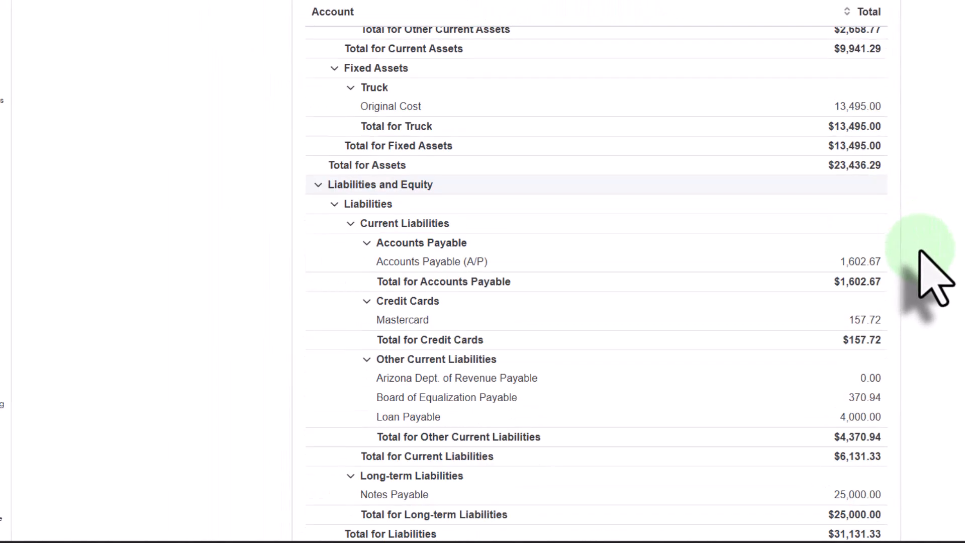
{"action": "scroll", "coordinate": [920, 251], "scroll_direction": "down", "scroll_amount": 2}
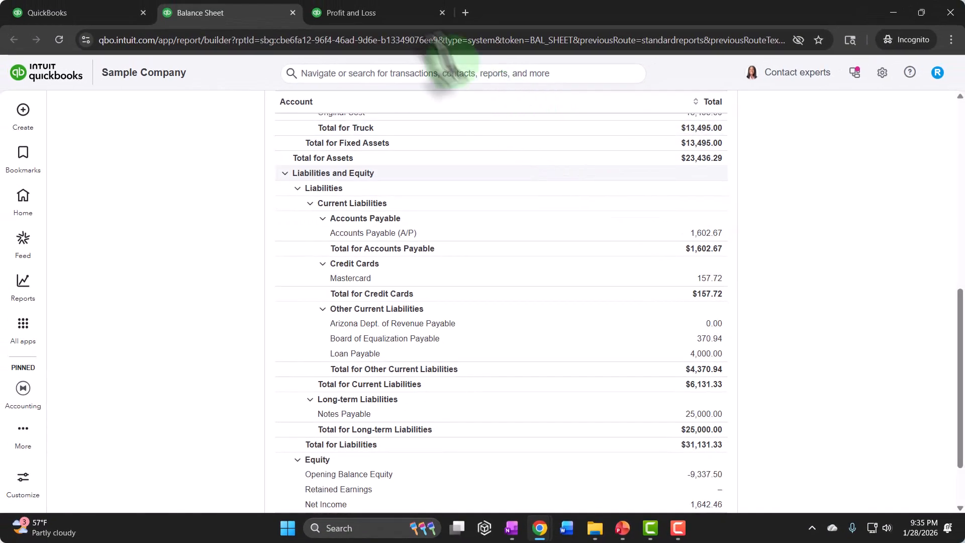
Switch to the Profit and Loss report and collapse its Income and Expenses sections
{"action": "left_click", "coordinate": [462, 5]}
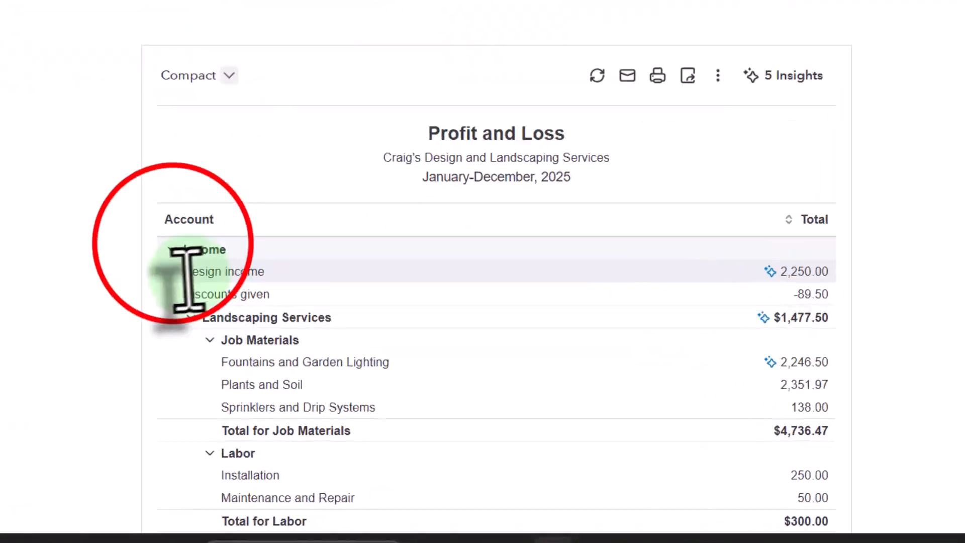
{"action": "left_click", "coordinate": [107, 204]}
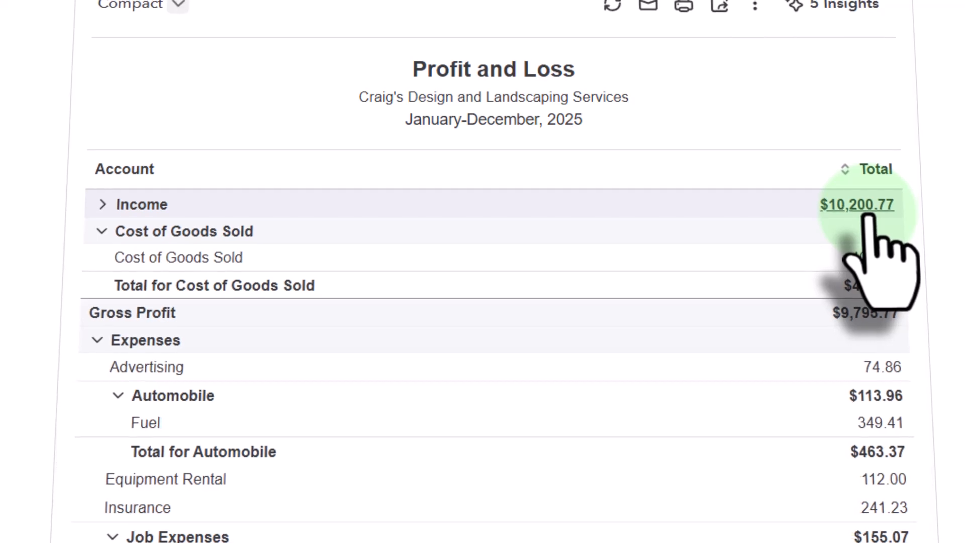
{"action": "left_click", "coordinate": [95, 339]}
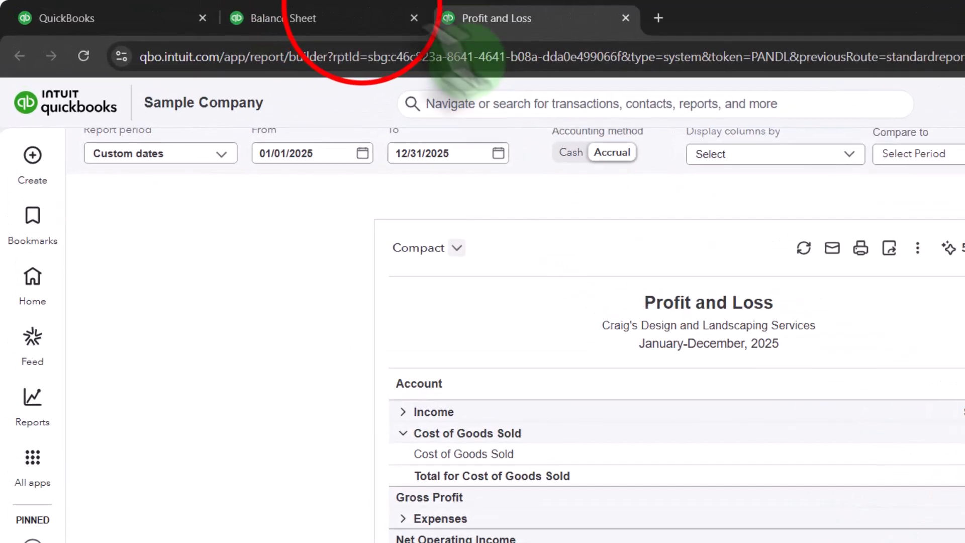
Go back to the Balance Sheet and examine the asset accounts, starting with the bank accounts
{"action": "left_click", "coordinate": [449, 9]}
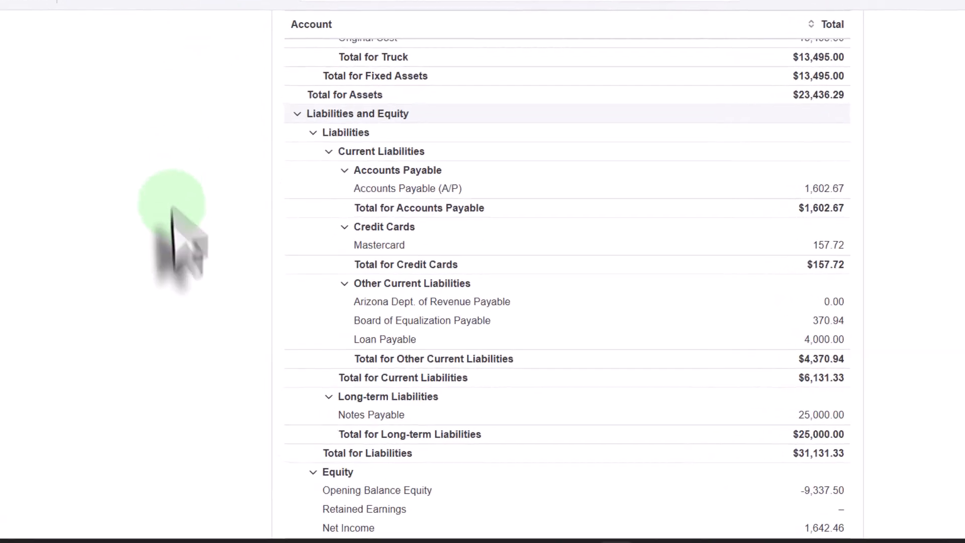
{"action": "scroll", "coordinate": [171, 283], "scroll_direction": "up", "scroll_amount": 6}
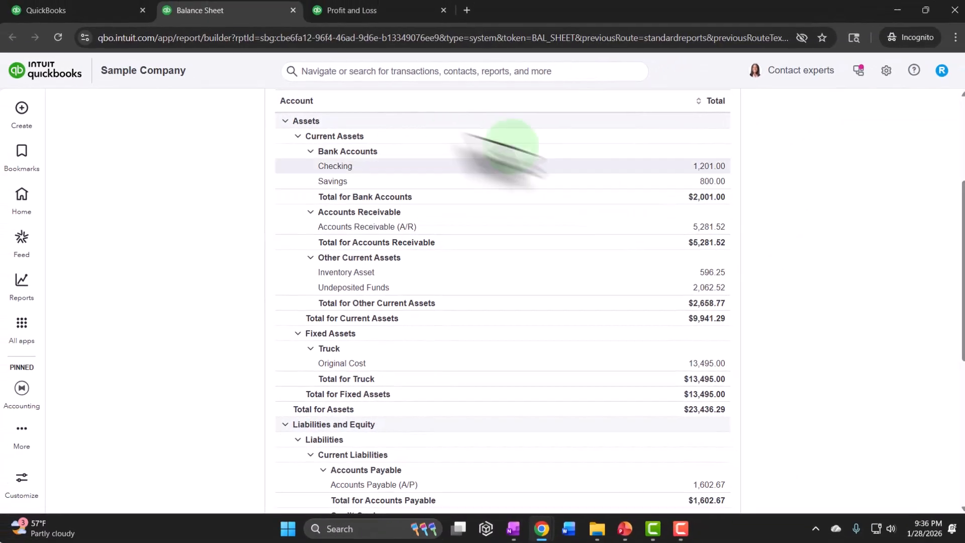
Back in the standard reports list, collapse the Reports & Analytics navigation and open Customer Balance Summary under Who owes you in a new browser tab
{"action": "left_click", "coordinate": [134, 5]}
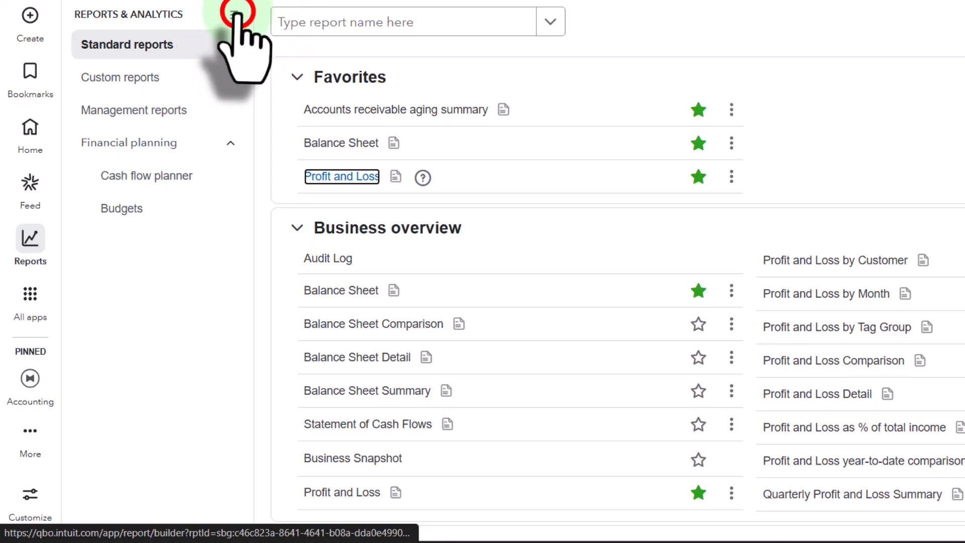
{"action": "left_click", "coordinate": [234, 14]}
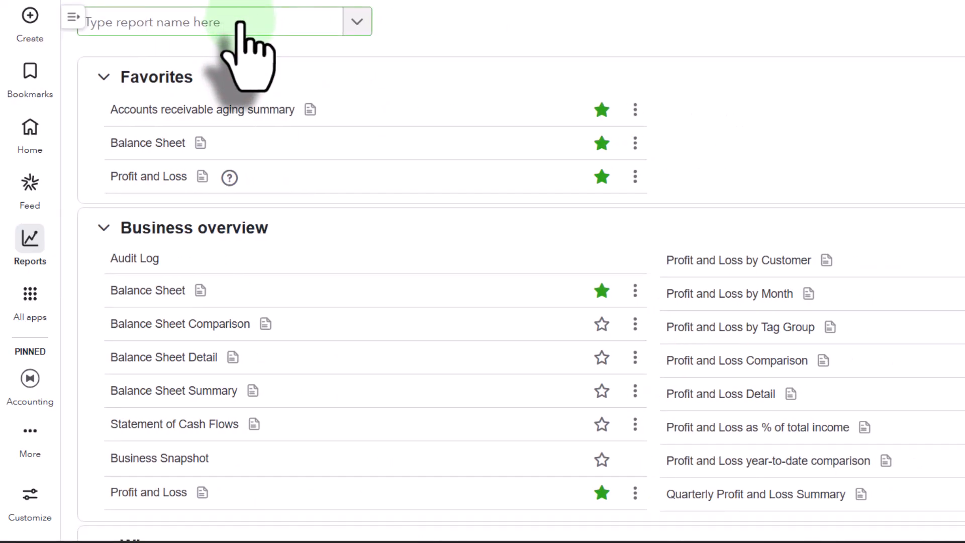
{"action": "scroll", "coordinate": [541, 258], "scroll_direction": "down", "scroll_amount": 1}
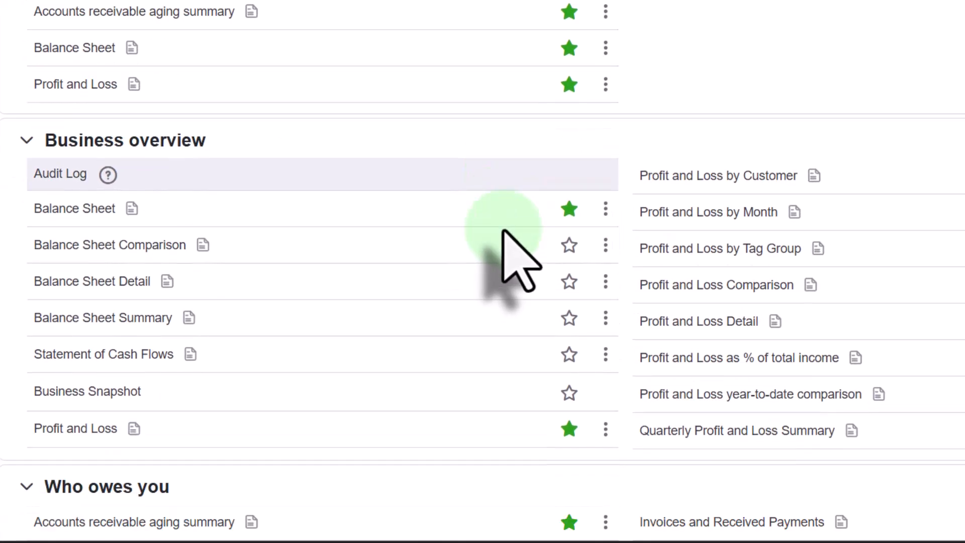
{"action": "scroll", "coordinate": [520, 259], "scroll_direction": "down", "scroll_amount": 8}
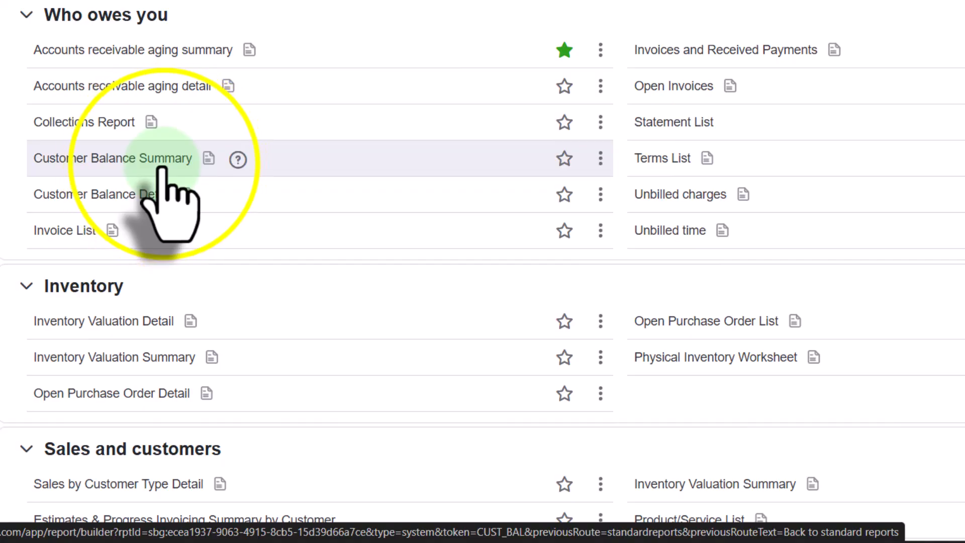
{"action": "right_click", "coordinate": [164, 167]}
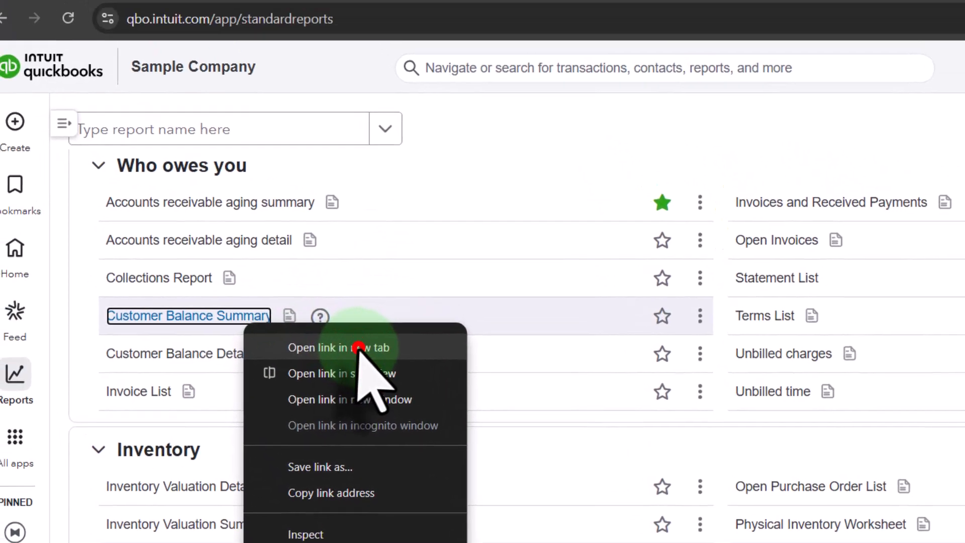
{"action": "left_click", "coordinate": [359, 347]}
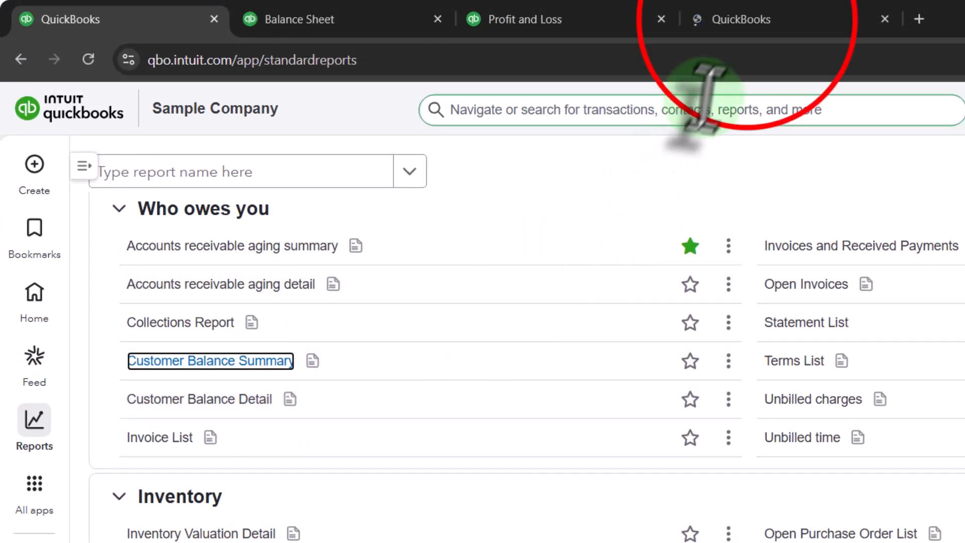
{"action": "left_click", "coordinate": [745, 34]}
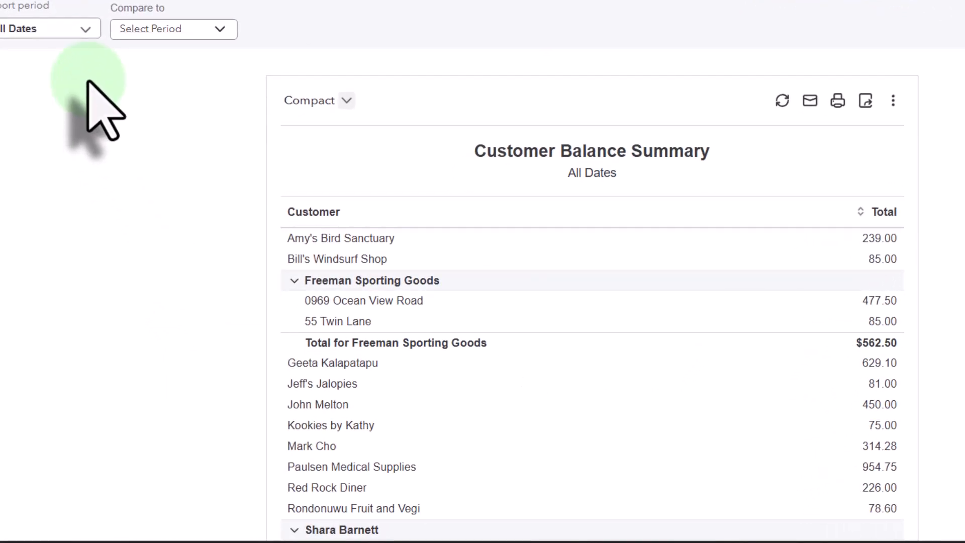
Set the Customer Balance Summary to a custom report period as of 12/31/2025
{"action": "scroll", "coordinate": [88, 85], "scroll_direction": "down", "scroll_amount": 5}
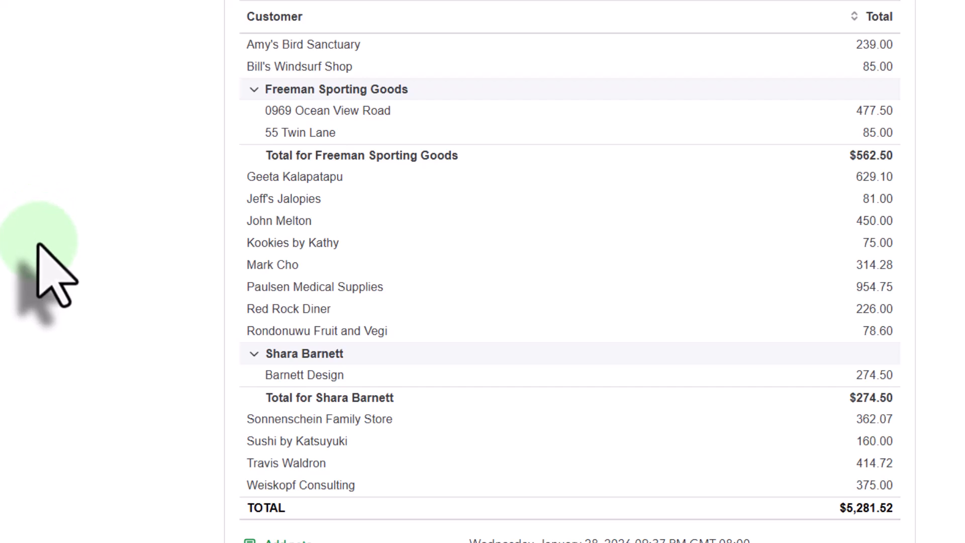
{"action": "left_click", "coordinate": [40, 48]}
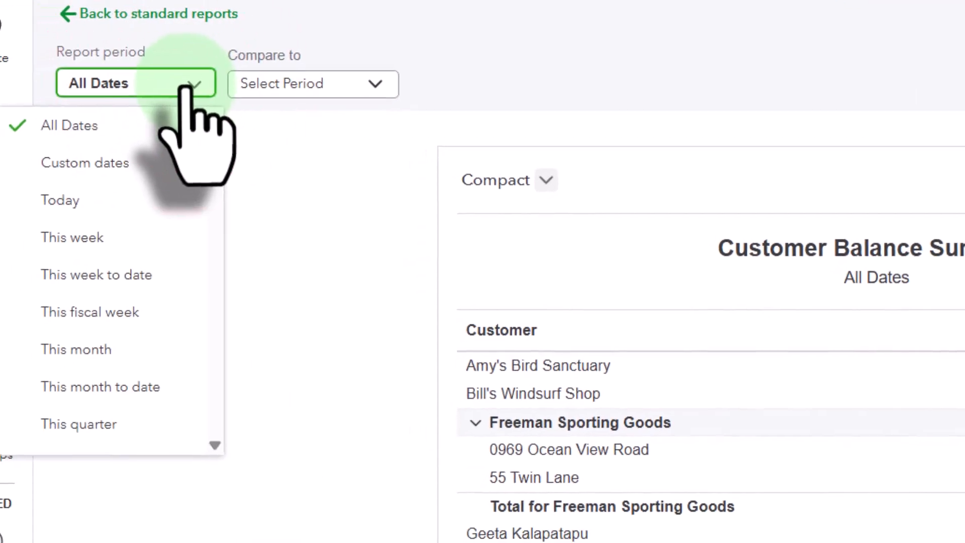
{"action": "left_click", "coordinate": [130, 163]}
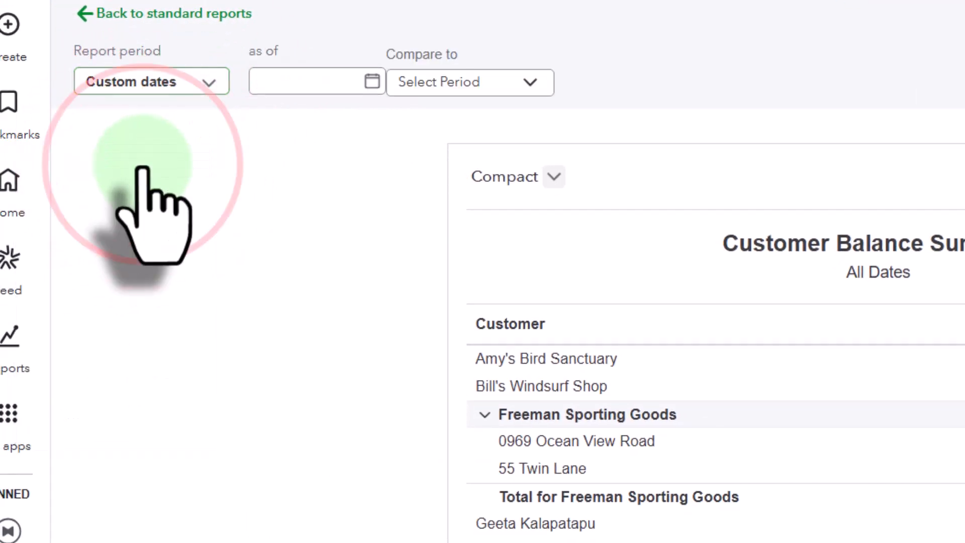
{"action": "left_click", "coordinate": [312, 81]}
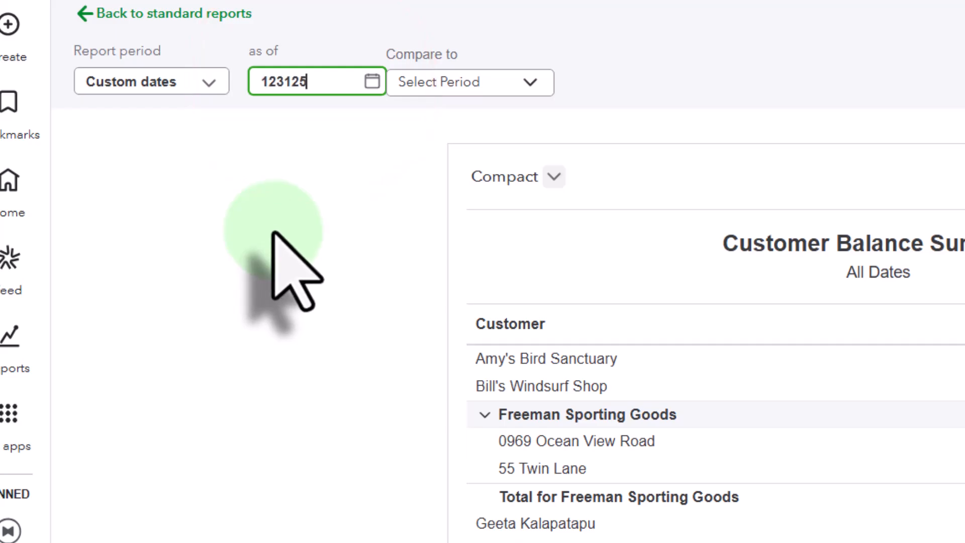
{"action": "type", "text": "123125"}
{"action": "key", "text": "Tab"}
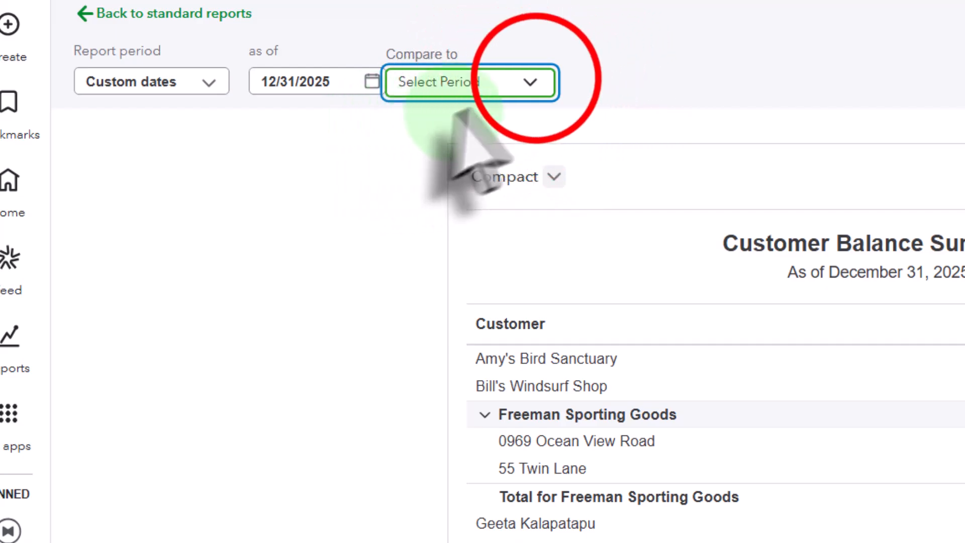
Check the comparison options offered for the report and review the customer balances down to the total
{"action": "left_click", "coordinate": [532, 82]}
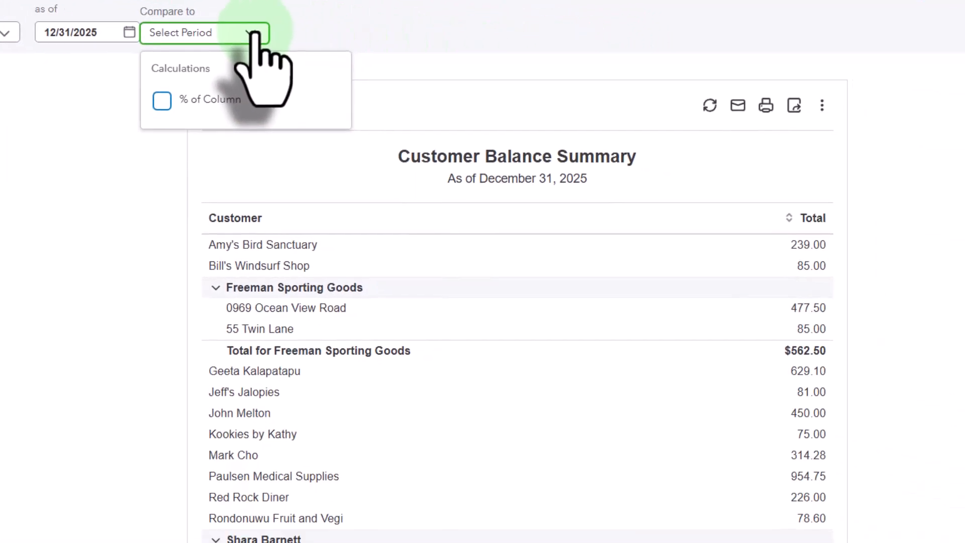
{"action": "left_click", "coordinate": [1, 137]}
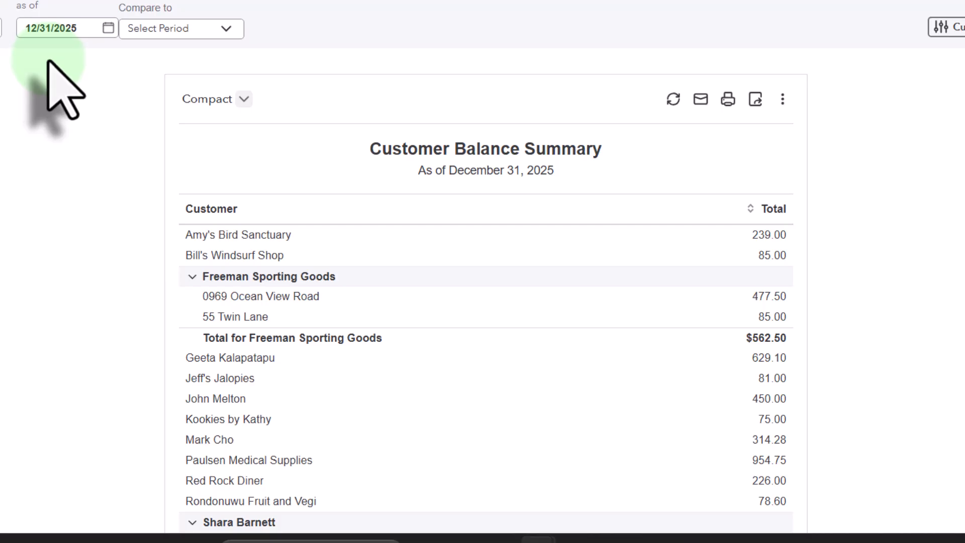
{"action": "scroll", "coordinate": [47, 63], "scroll_direction": "down", "scroll_amount": 3}
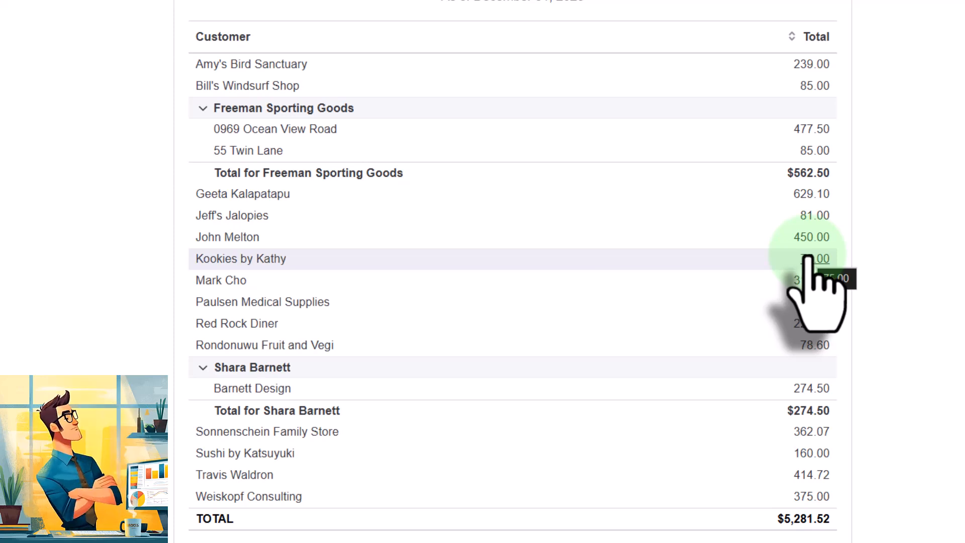
Collapse both parent customers to their subtotals, and toggle Freeman Sporting Goods to compare its summary with its sub-customer detail
{"action": "left_click", "coordinate": [203, 108]}
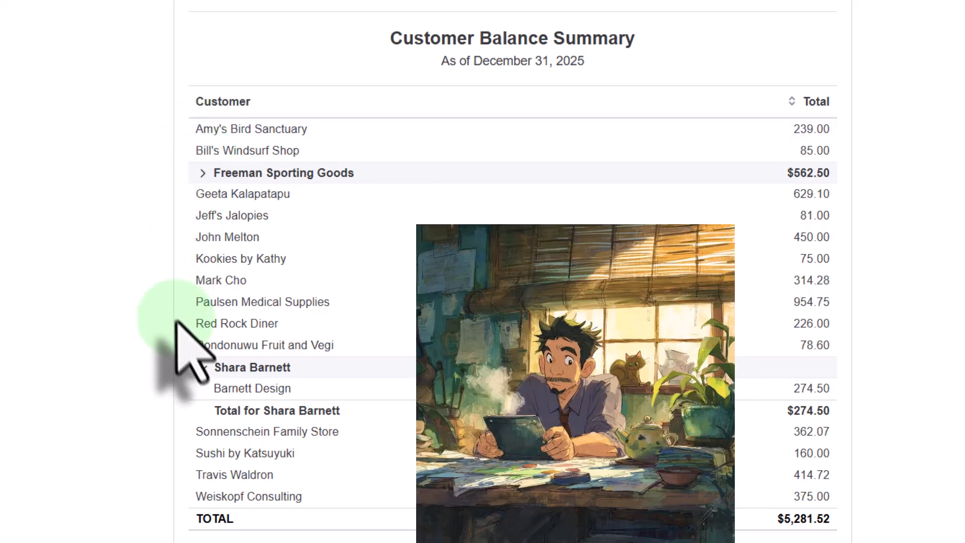
{"action": "left_click", "coordinate": [204, 371]}
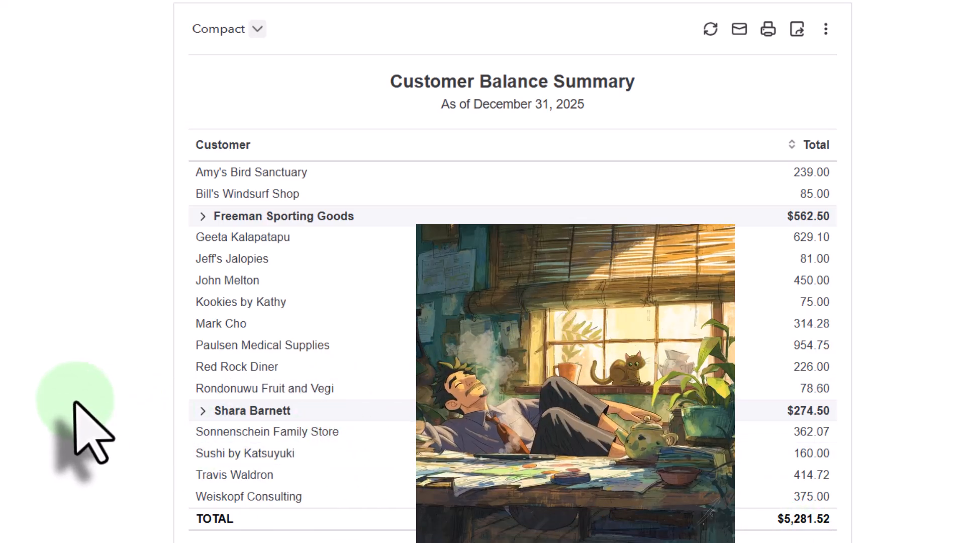
{"action": "left_click", "coordinate": [202, 216]}
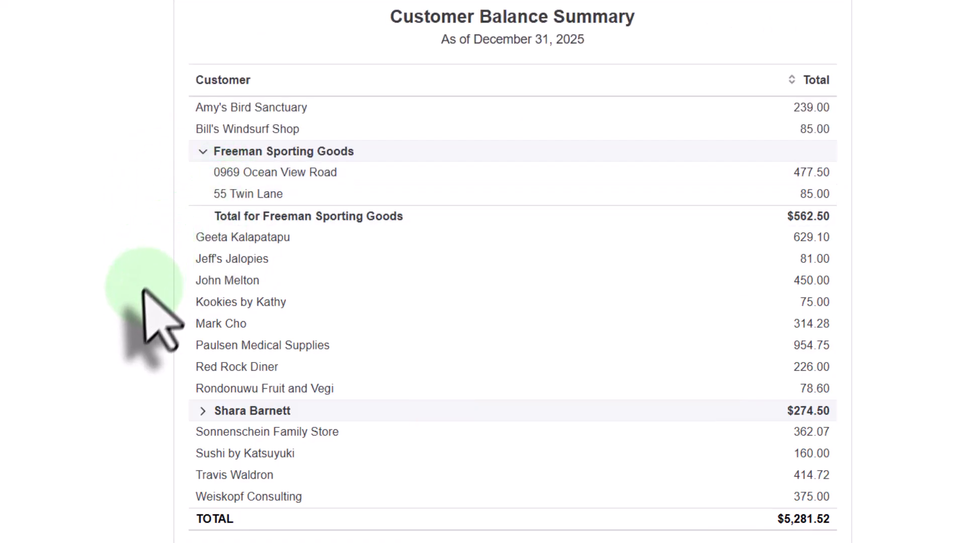
{"action": "scroll", "coordinate": [142, 296], "scroll_direction": "up", "scroll_amount": 1}
{"action": "scroll", "coordinate": [141, 296], "scroll_direction": "up", "scroll_amount": 3}
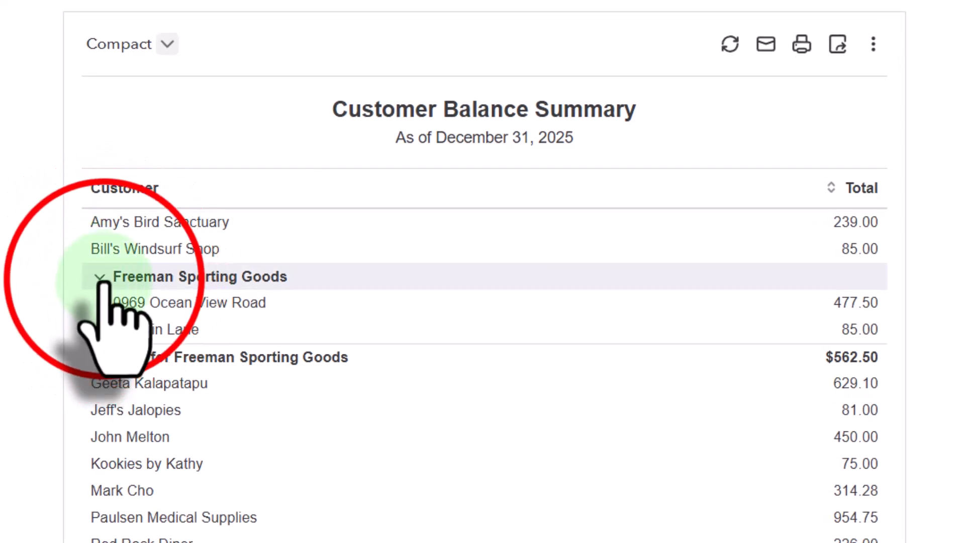
{"action": "left_click", "coordinate": [102, 279]}
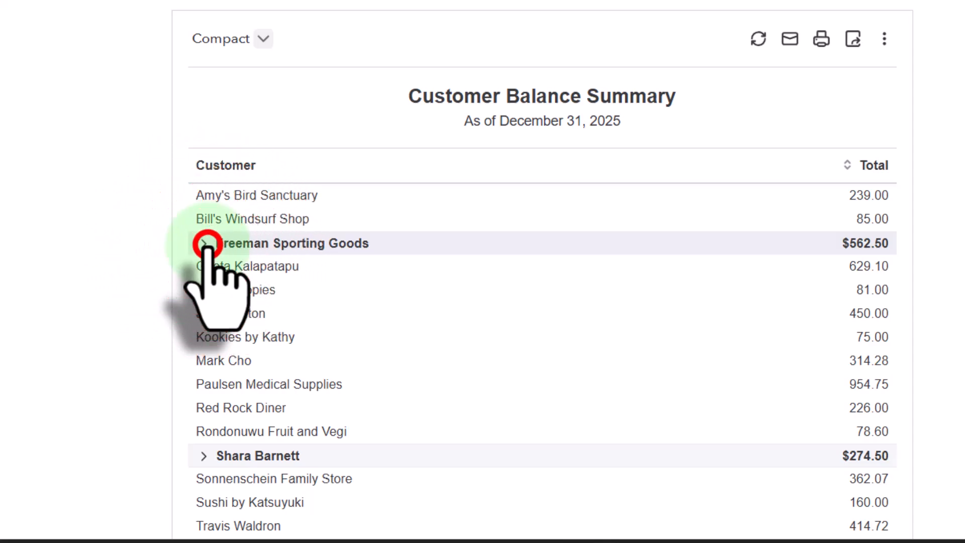
{"action": "left_click", "coordinate": [205, 245]}
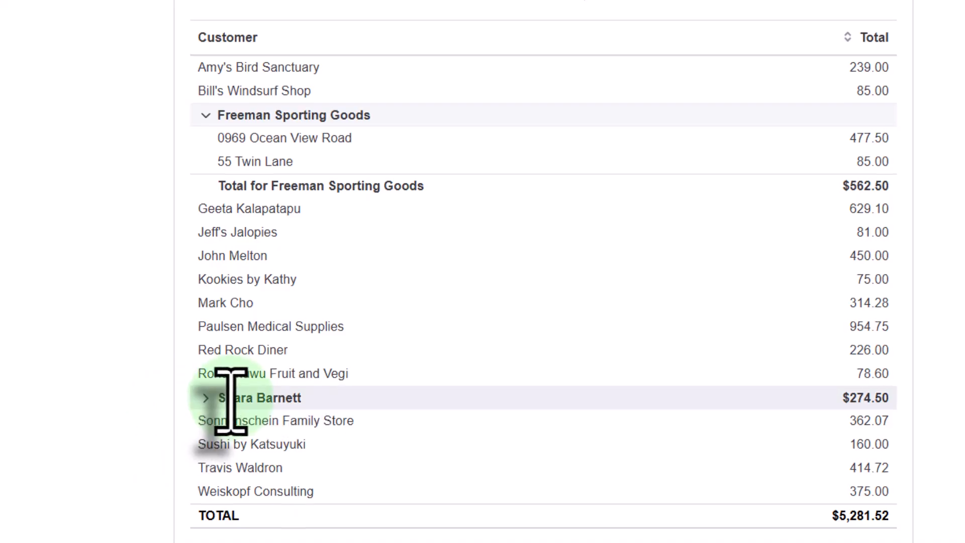
Add the % of Column calculation to the Customer Balance Summary and review each customer's share of the total
{"action": "left_click", "coordinate": [247, 22]}
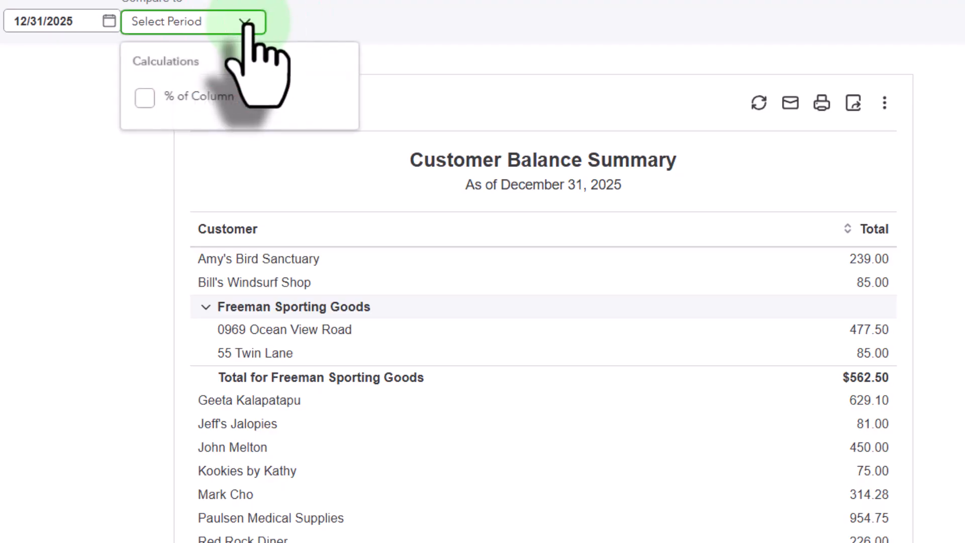
{"action": "left_click", "coordinate": [145, 97]}
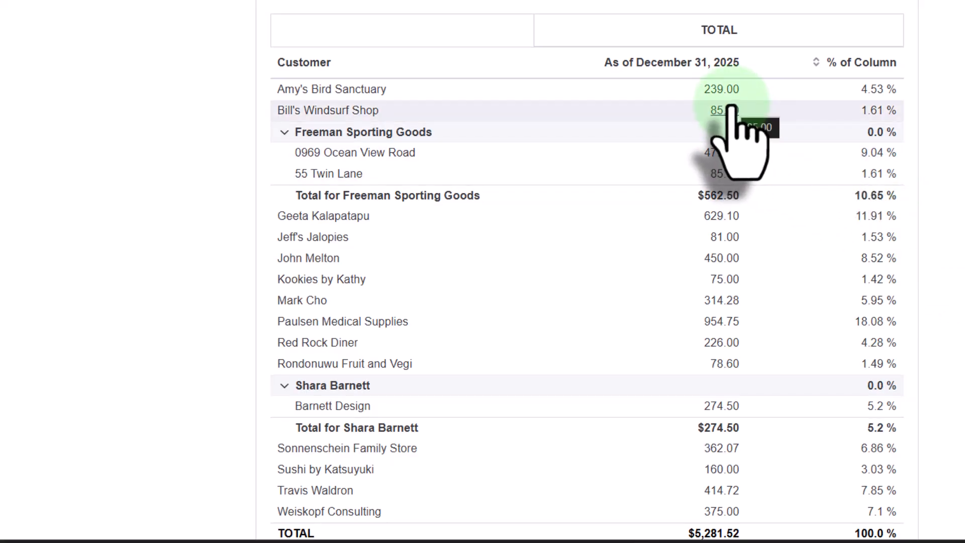
{"action": "scroll", "coordinate": [754, 252], "scroll_direction": "down", "scroll_amount": 3}
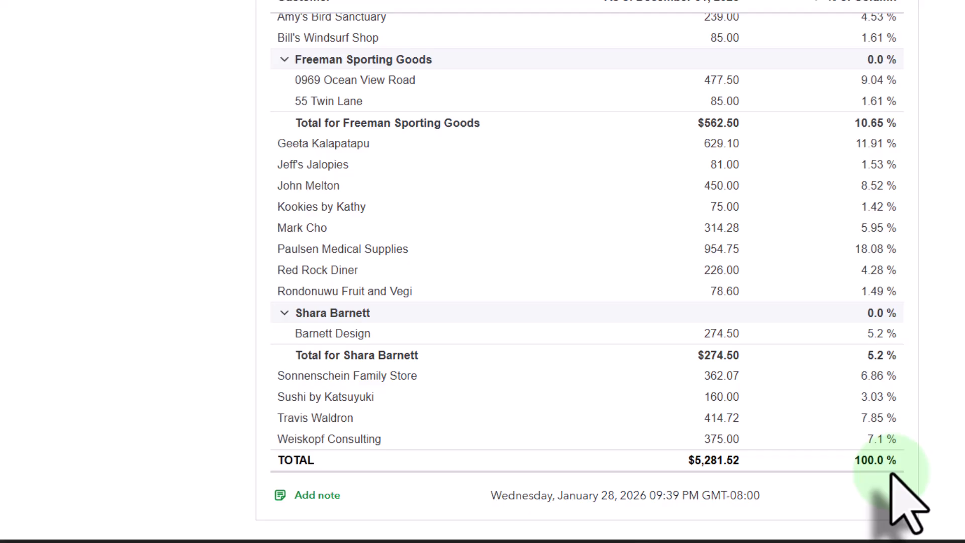
{"action": "scroll", "coordinate": [893, 475], "scroll_direction": "up", "scroll_amount": 5}
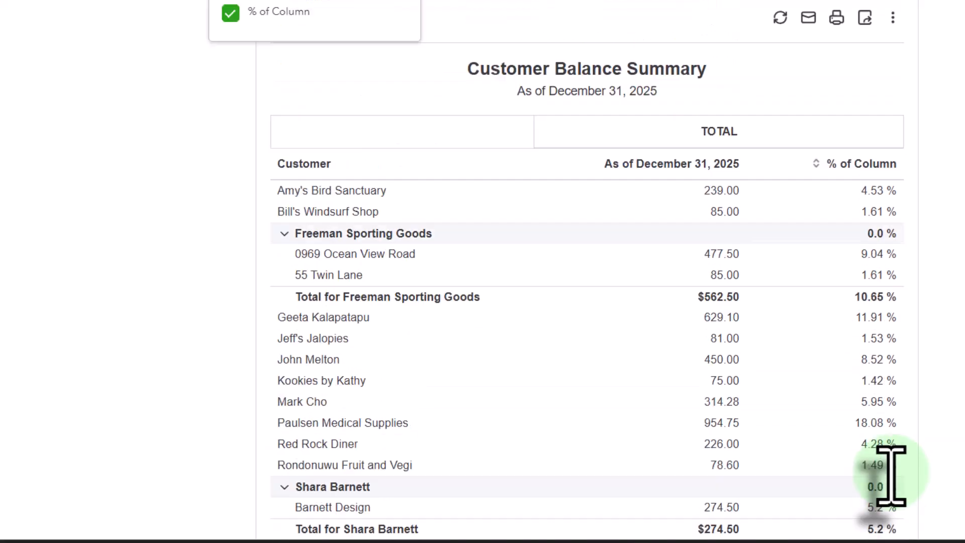
Remove the % of Column calculation from the Customer Balance Summary
{"action": "left_click", "coordinate": [321, 19]}
{"action": "left_click", "coordinate": [322, 19]}
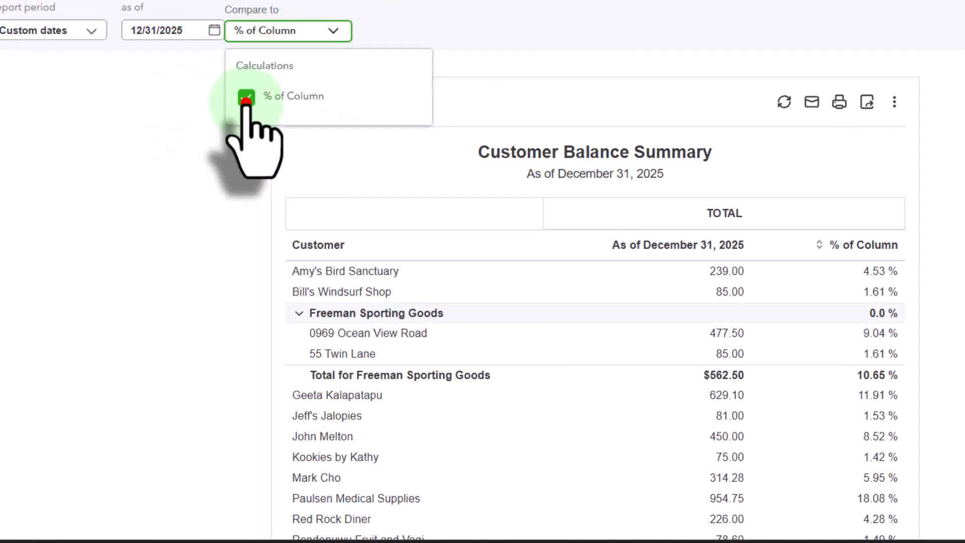
{"action": "left_click", "coordinate": [247, 99]}
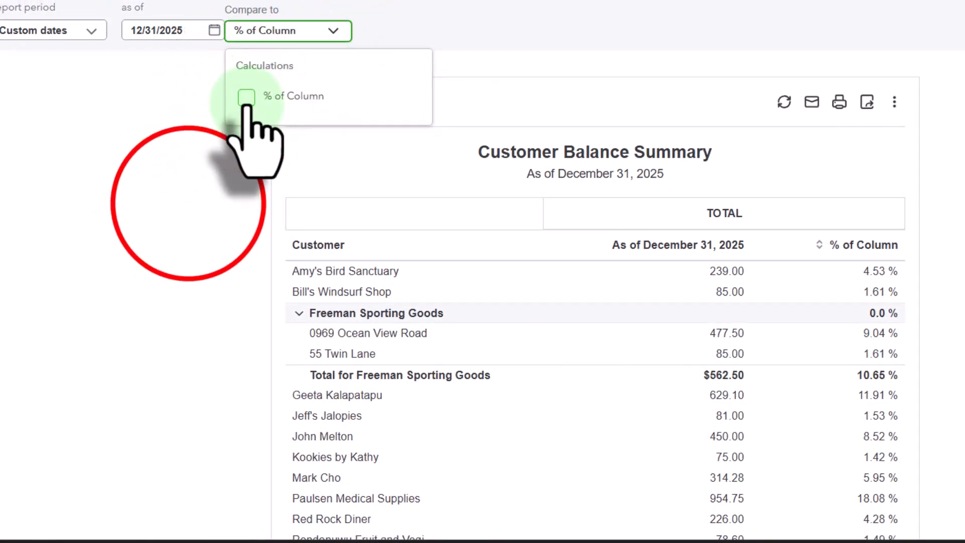
{"action": "left_click", "coordinate": [184, 205]}
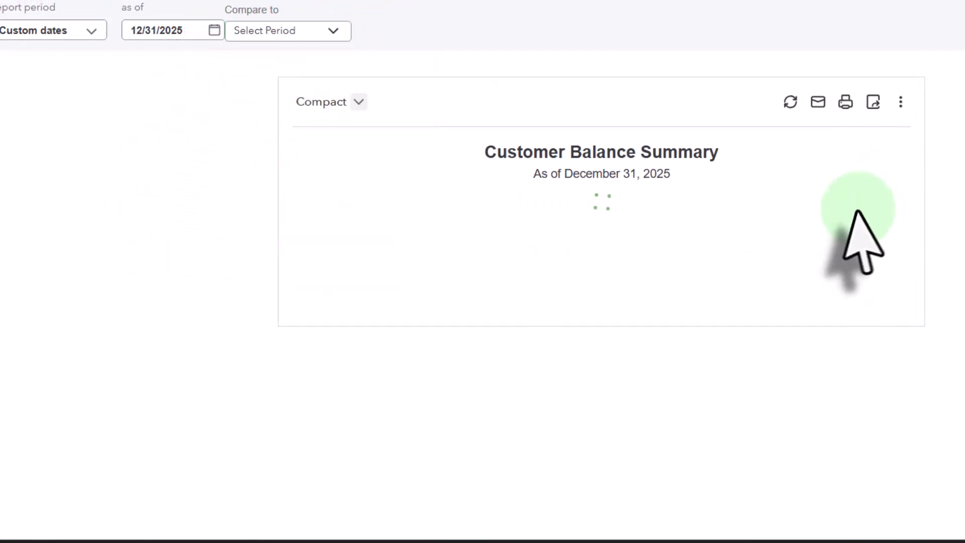
Export the Customer Balance Summary to Excel and choose the P1 folder inside QBO 2026 P1 as the save location
{"action": "left_click", "coordinate": [868, 102]}
{"action": "left_click", "coordinate": [937, 132]}
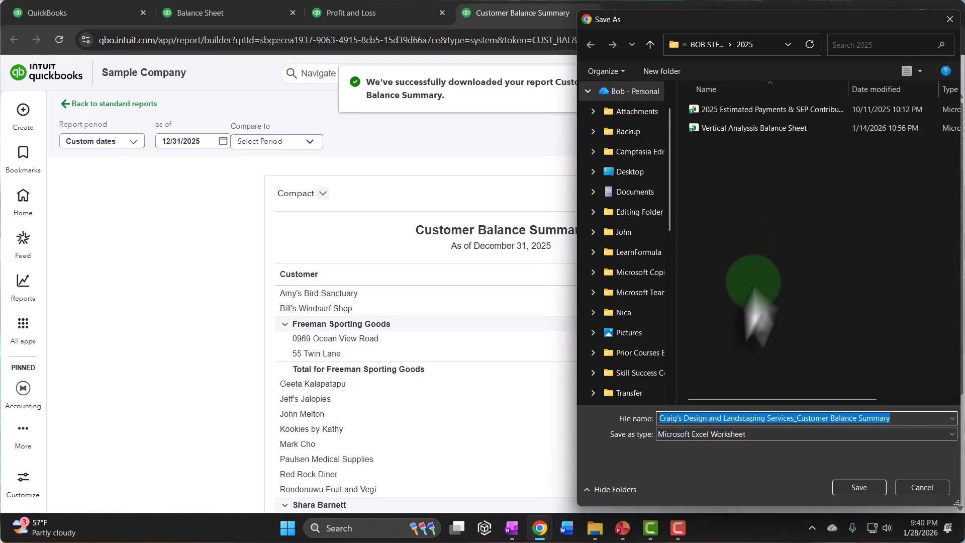
{"action": "left_click", "coordinate": [765, 43]}
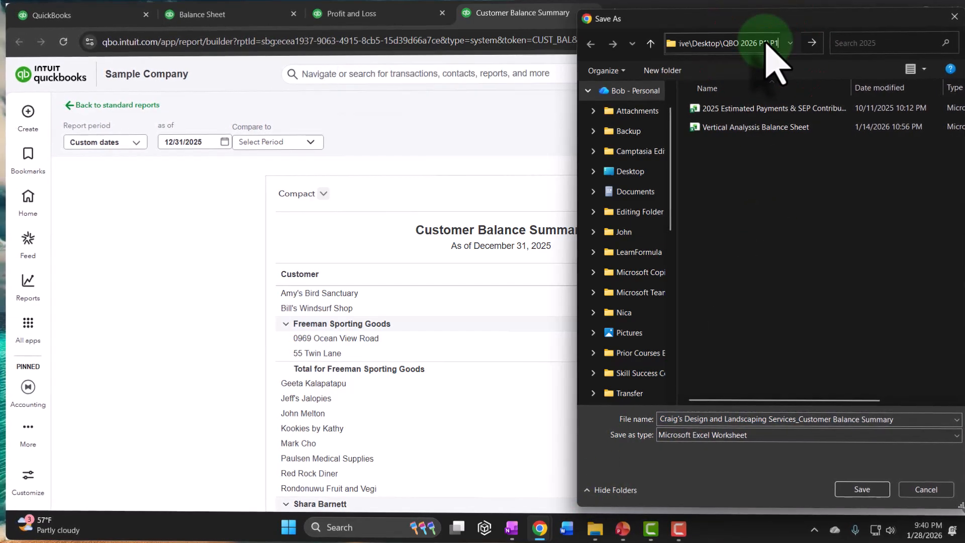
{"action": "key", "text": "Return"}
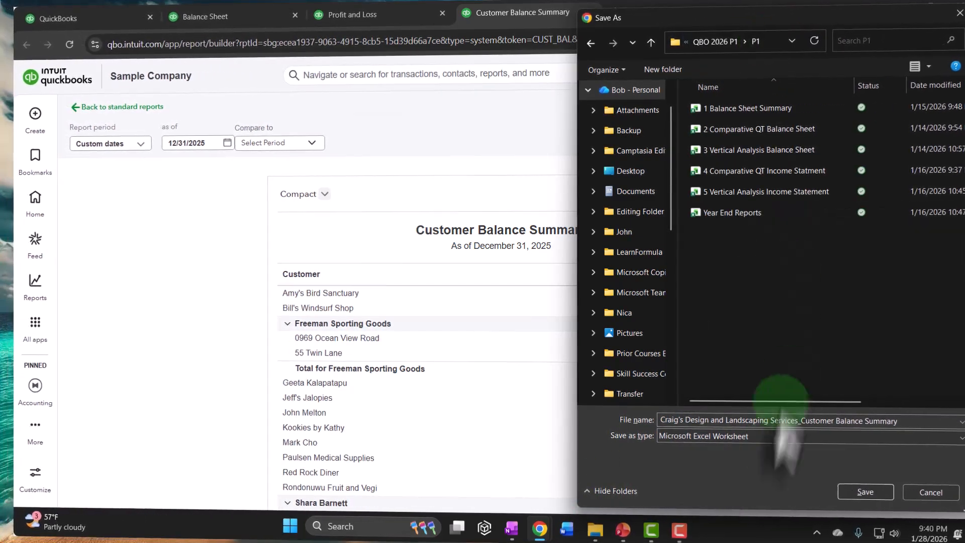
Replace the suggested file name with Ar Graph Data and save the exported worksheet
{"action": "left_click", "coordinate": [755, 422]}
{"action": "key", "text": "ctrl+a"}
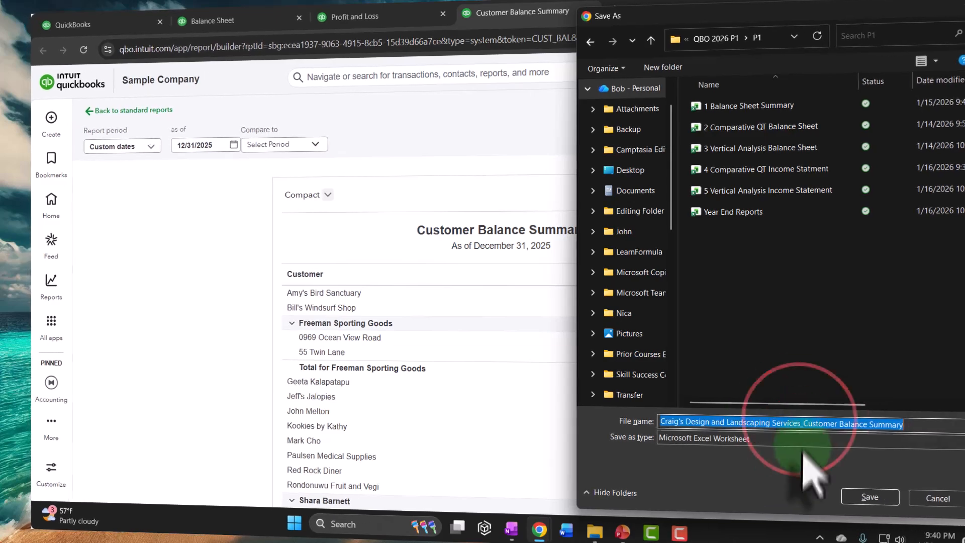
{"action": "key", "text": "Left"}
{"action": "key", "text": "Right"}
{"action": "key", "text": "Right"}
{"action": "key", "text": "Right"}
{"action": "key", "text": "Right"}
{"action": "key", "text": "Right"}
{"action": "key", "text": "Right"}
{"action": "key", "text": "Right"}
{"action": "key", "text": "Right"}
{"action": "key", "text": "Right"}
{"action": "key", "text": "Right"}
{"action": "key", "text": "Right"}
{"action": "key", "text": "Right"}
{"action": "key", "text": "Right"}
{"action": "key", "text": "Right"}
{"action": "key", "text": "Right"}
{"action": "key", "text": "Right"}
{"action": "key", "text": "Right"}
{"action": "key", "text": "Right"}
{"action": "key", "text": "Right"}
{"action": "key", "text": "Right"}
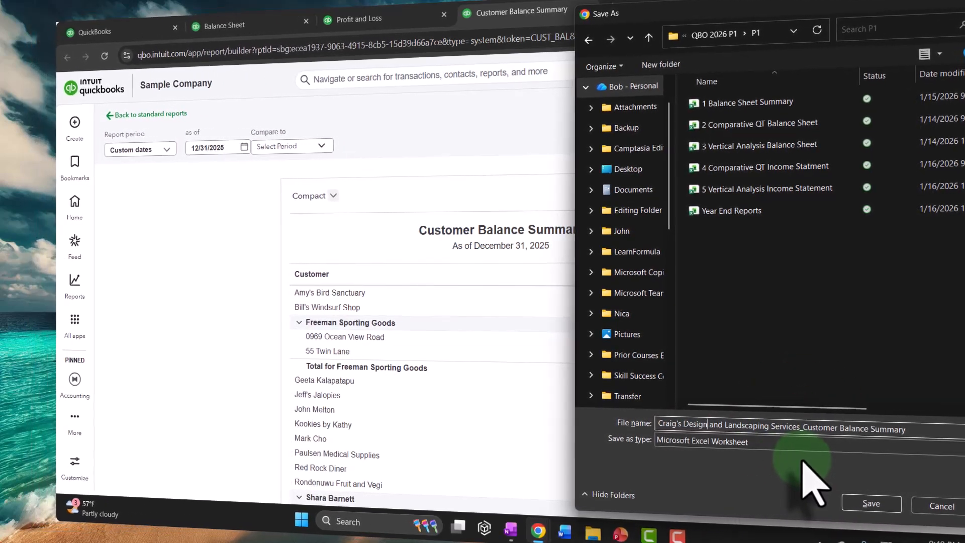
{"action": "key", "text": "Right"}
{"action": "key", "text": "Right"}
{"action": "key", "text": "Right"}
{"action": "key", "text": "Right"}
{"action": "key", "text": "Right"}
{"action": "key", "text": "Right"}
{"action": "key", "text": "Right"}
{"action": "key", "text": "Right"}
{"action": "key", "text": "Right"}
{"action": "key", "text": "Right"}
{"action": "key", "text": "Right"}
{"action": "key", "text": "BackSpace"}
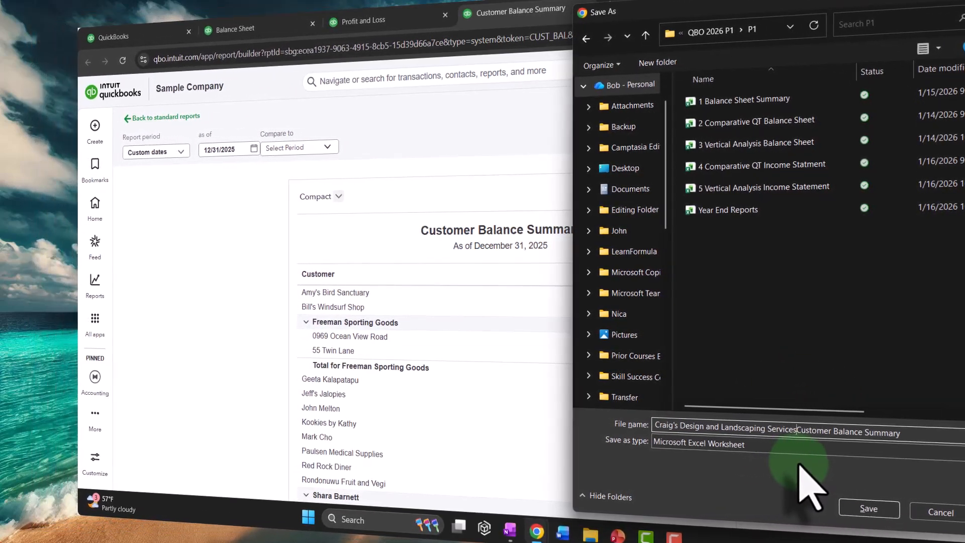
{"action": "key", "text": "BackSpace"}
{"action": "key", "text": "BackSpace"}
{"action": "key", "text": "BackSpace"}
{"action": "key", "text": "BackSpace"}
{"action": "key", "text": "BackSpace"}
{"action": "key", "text": "BackSpace"}
{"action": "key", "text": "BackSpace"}
{"action": "key", "text": "BackSpace"}
{"action": "key", "text": "BackSpace"}
{"action": "key", "text": "BackSpace"}
{"action": "key", "text": "BackSpace"}
{"action": "key", "text": "BackSpace"}
{"action": "key", "text": "BackSpace"}
{"action": "key", "text": "BackSpace"}
{"action": "key", "text": "BackSpace"}
{"action": "key", "text": "BackSpace"}
{"action": "key", "text": "BackSpace"}
{"action": "key", "text": "BackSpace"}
{"action": "key", "text": "BackSpace"}
{"action": "key", "text": "BackSpace"}
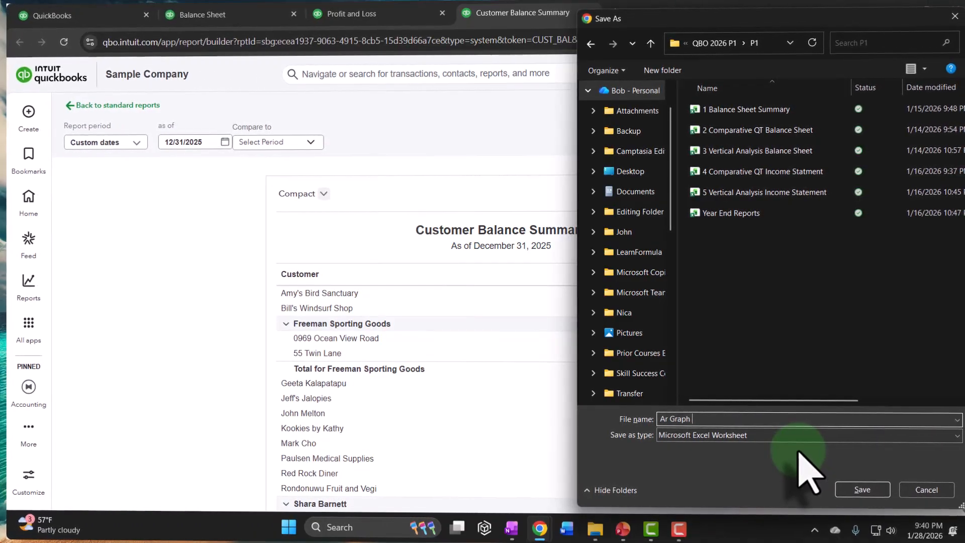
{"action": "type", "text": "ata"}
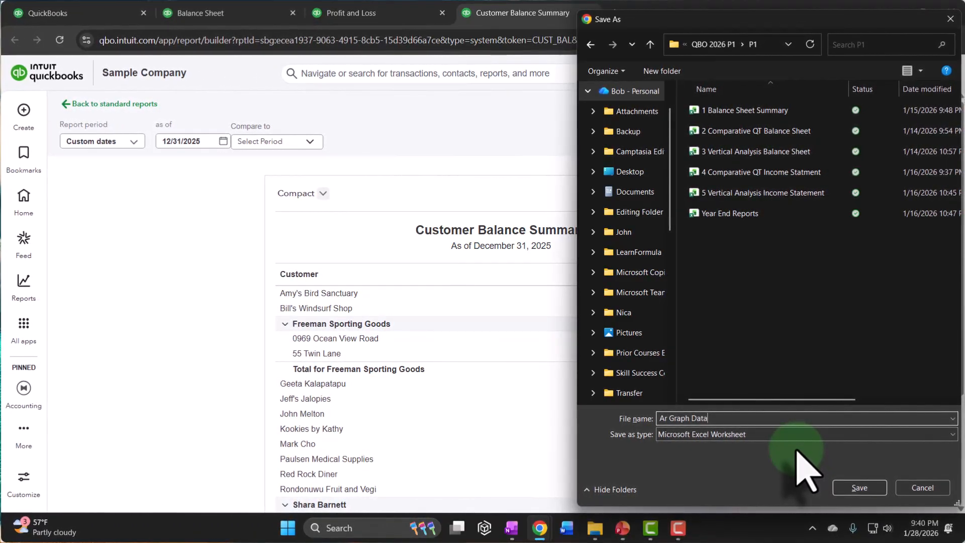
{"action": "left_click", "coordinate": [855, 486]}
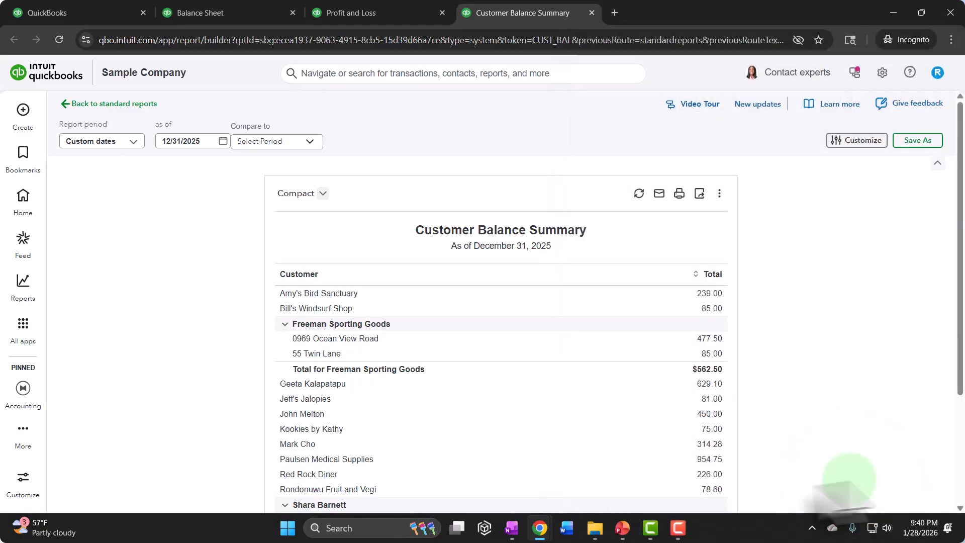
Switch to the P1 folder in File Explorer and open the Ar Graph Data workbook in Excel
{"action": "left_click", "coordinate": [597, 529]}
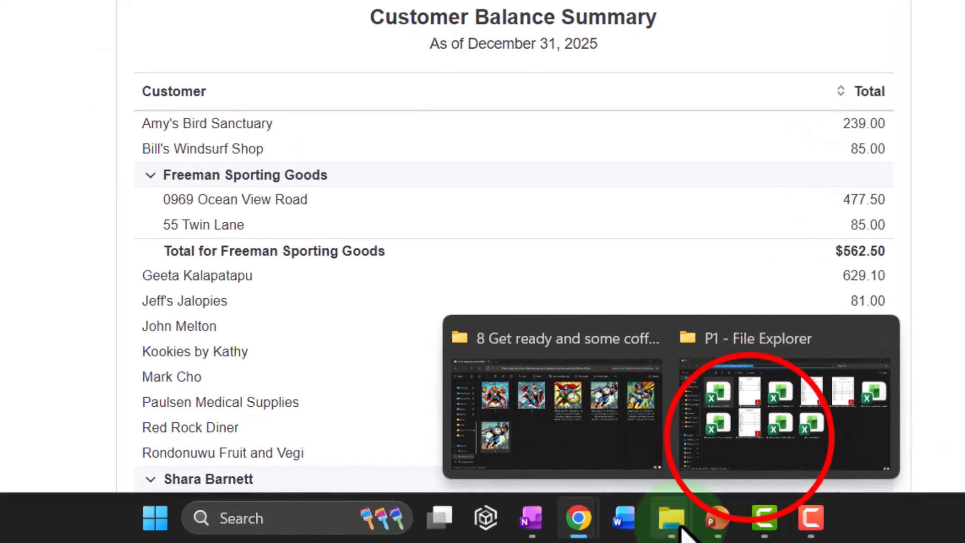
{"action": "left_click", "coordinate": [719, 448]}
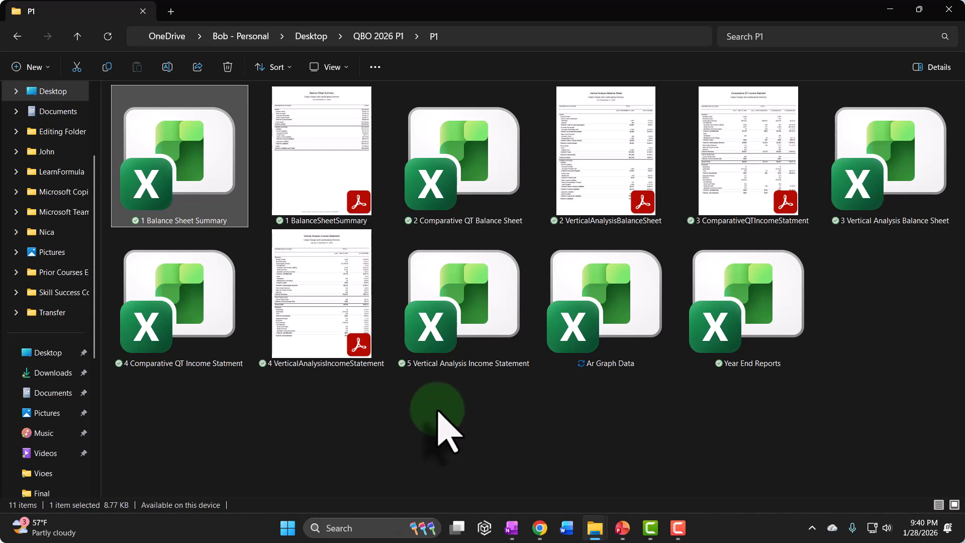
{"action": "left_click", "coordinate": [581, 324]}
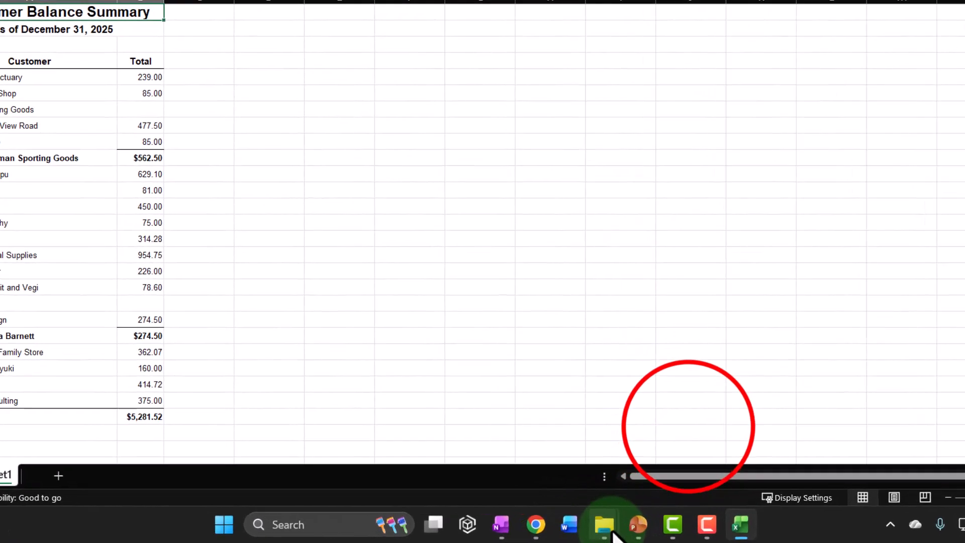
Return to the P1 folder in File Explorer and open the Year End Reports workbook
{"action": "mouse_move", "coordinate": [585, 530]}
{"action": "left_click", "coordinate": [755, 427]}
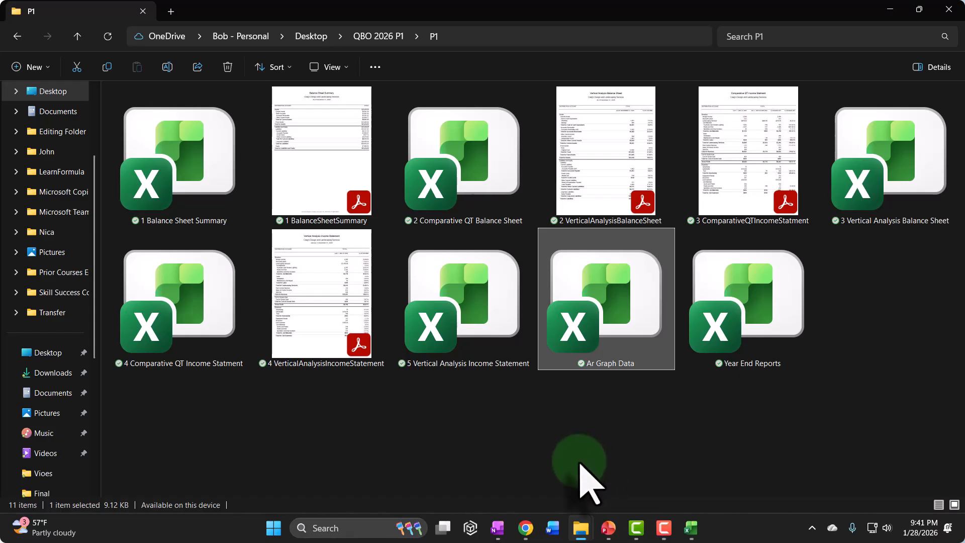
{"action": "left_click", "coordinate": [759, 311]}
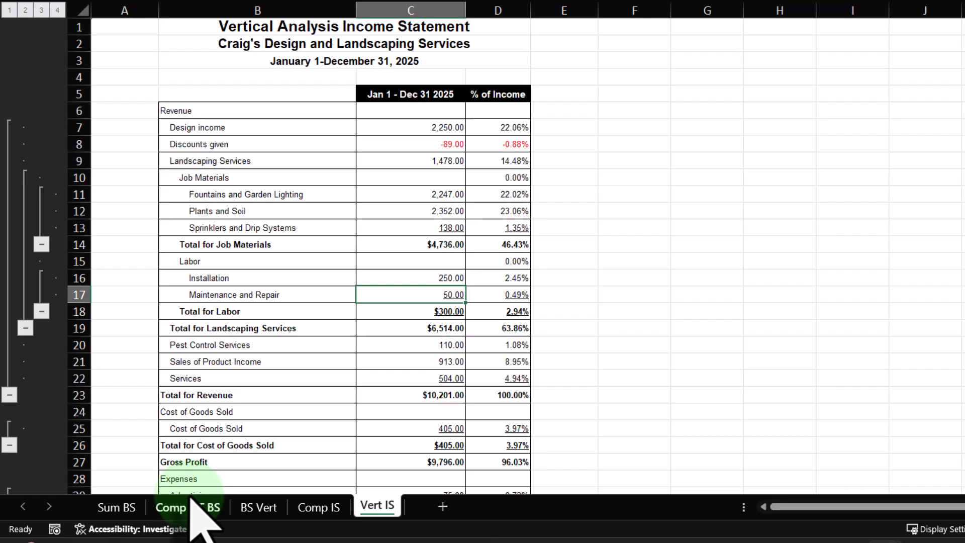
Switch to the Ar Graph Data workbook and copy its Customer Balance Summary sheet into Year End Reports.xlsx before Sum BS, keeping the original
{"action": "left_click", "coordinate": [18, 488]}
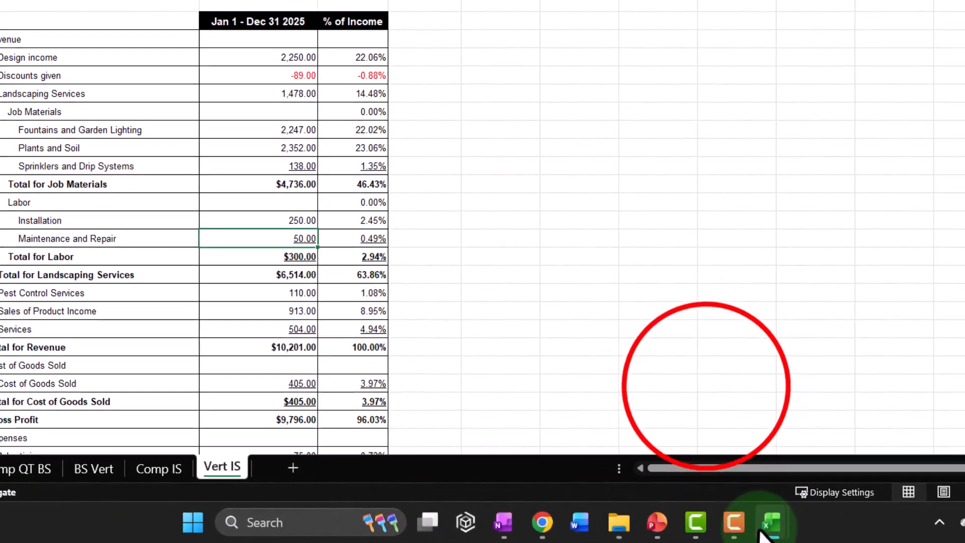
{"action": "left_click", "coordinate": [679, 424]}
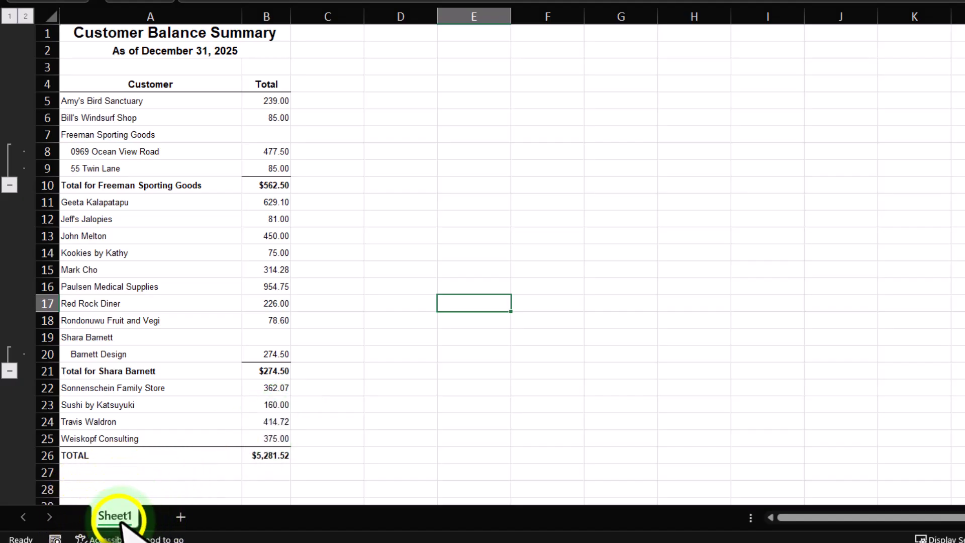
{"action": "right_click", "coordinate": [114, 517]}
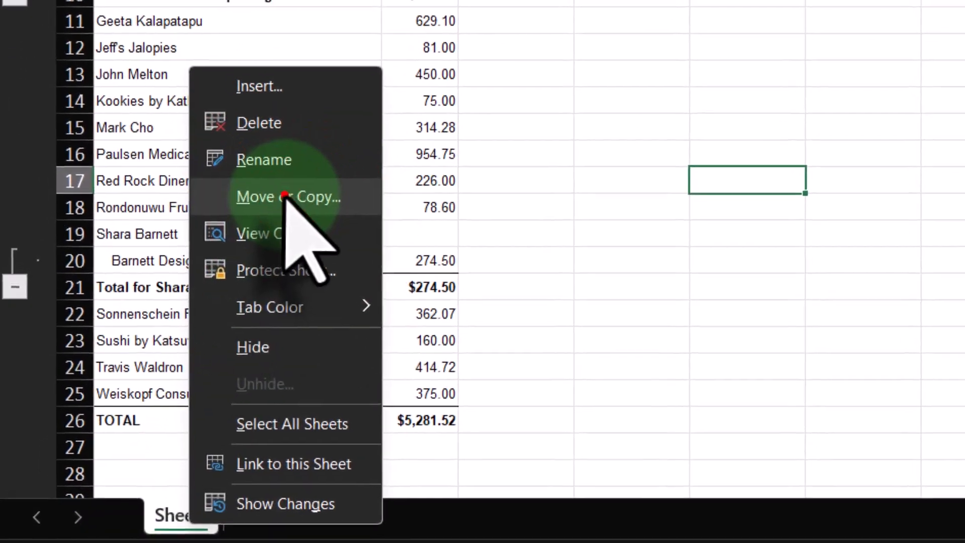
{"action": "left_click", "coordinate": [262, 190]}
{"action": "left_click", "coordinate": [308, 151]}
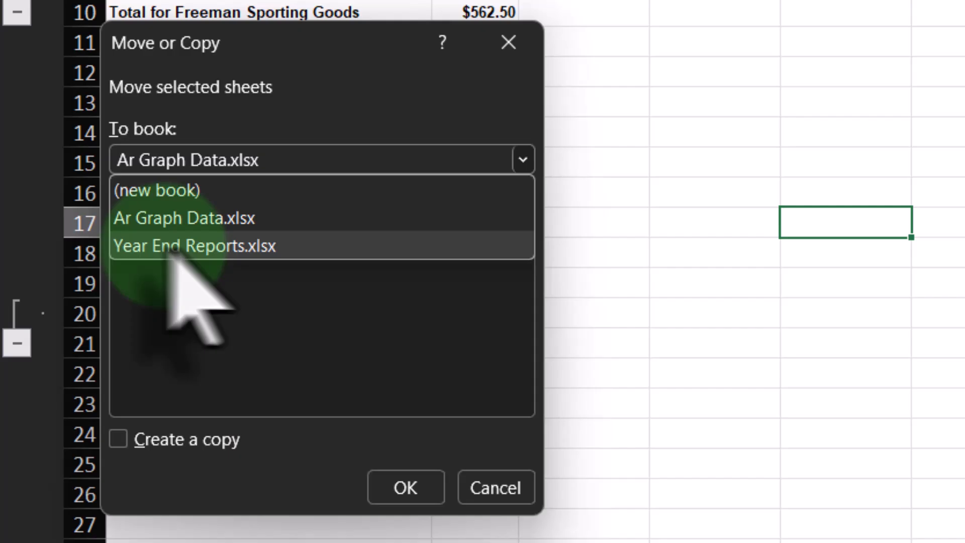
{"action": "left_click", "coordinate": [286, 248]}
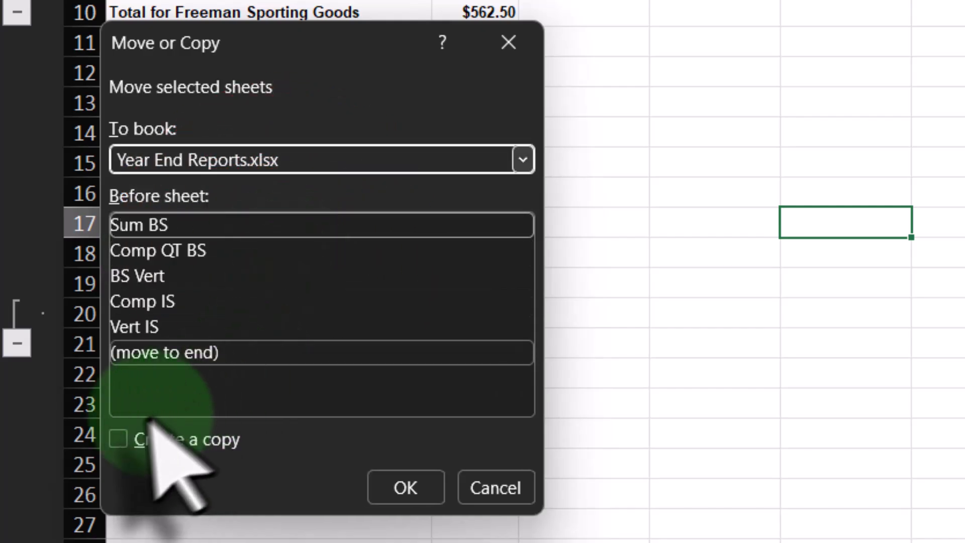
{"action": "left_click", "coordinate": [118, 440]}
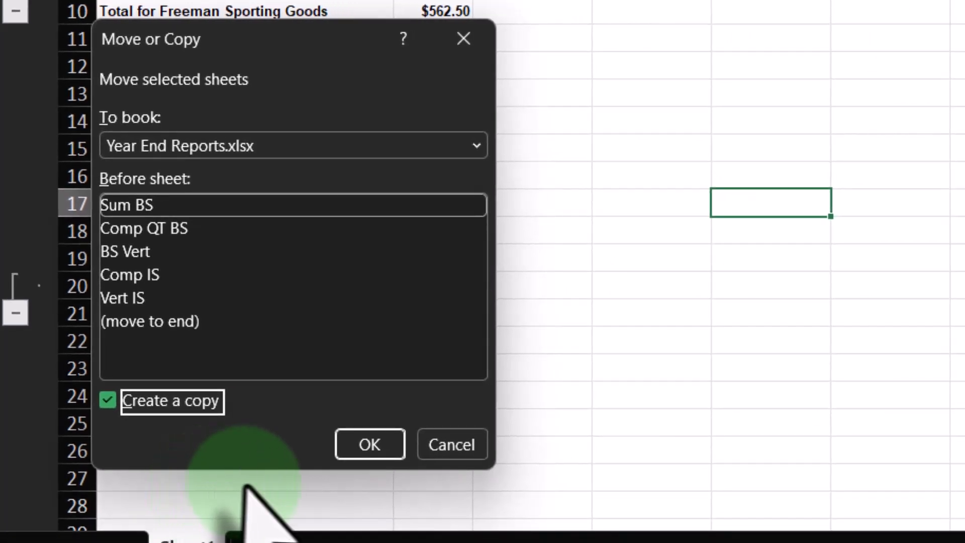
{"action": "left_click", "coordinate": [373, 445]}
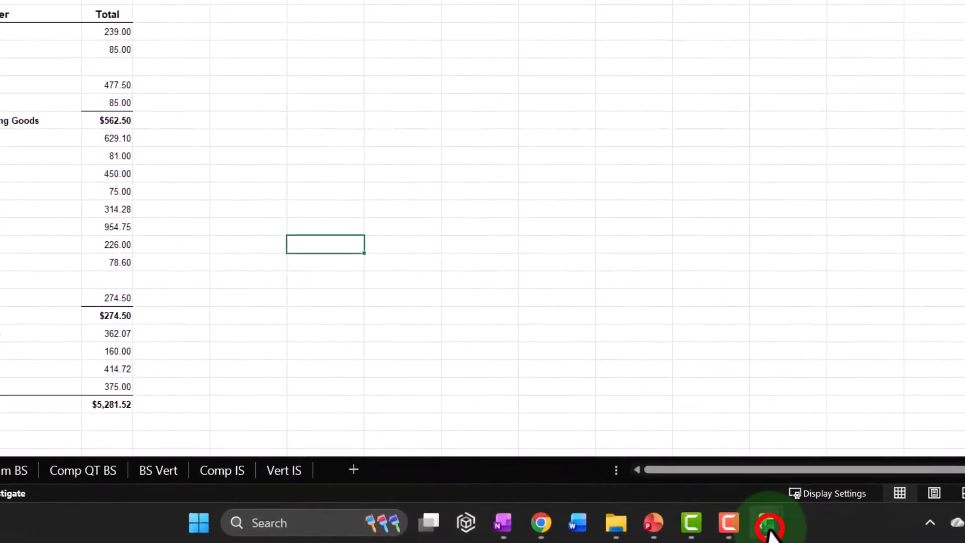
Switch back to the Ar Graph Data workbook and close it, leaving Year End Reports open
{"action": "mouse_move", "coordinate": [772, 525]}
{"action": "left_click", "coordinate": [865, 404]}
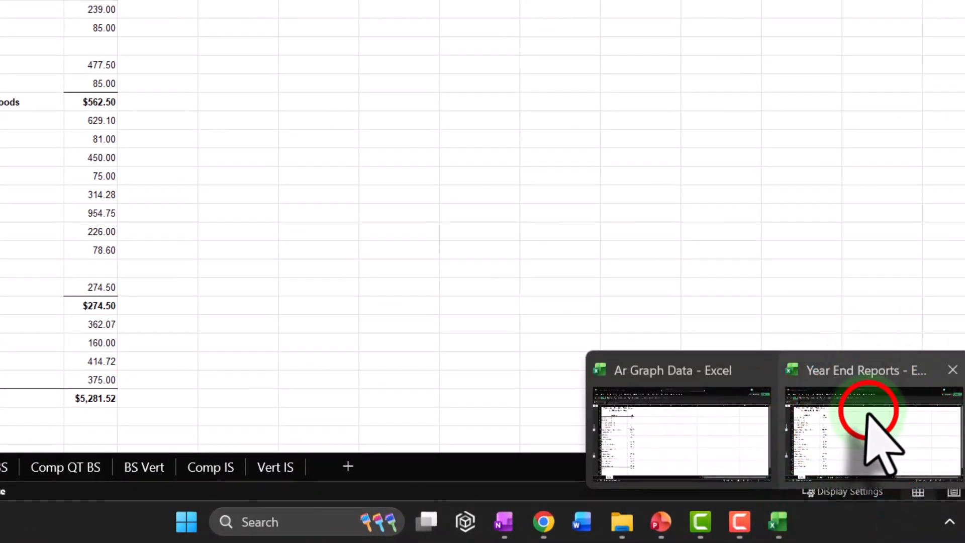
{"action": "left_click", "coordinate": [792, 522]}
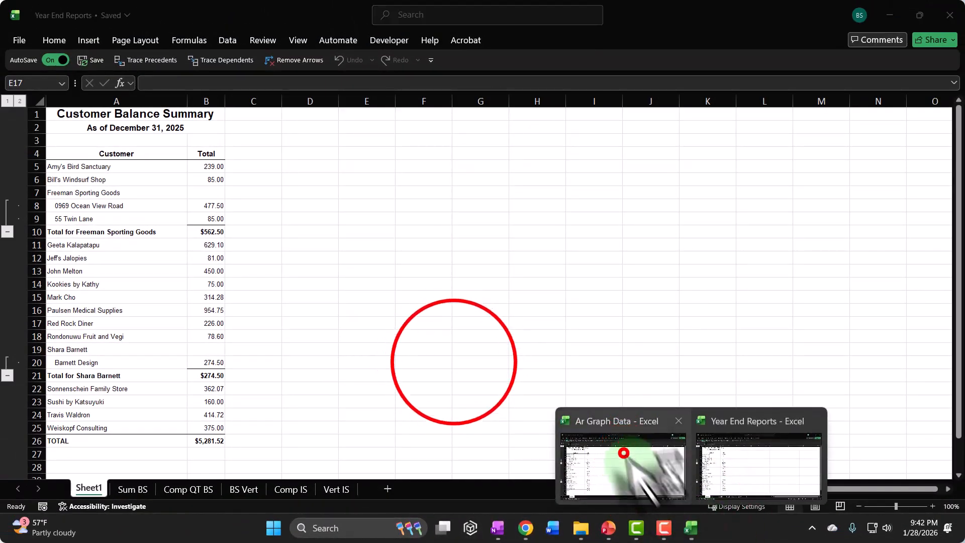
{"action": "left_click", "coordinate": [622, 451]}
{"action": "left_click", "coordinate": [480, 362]}
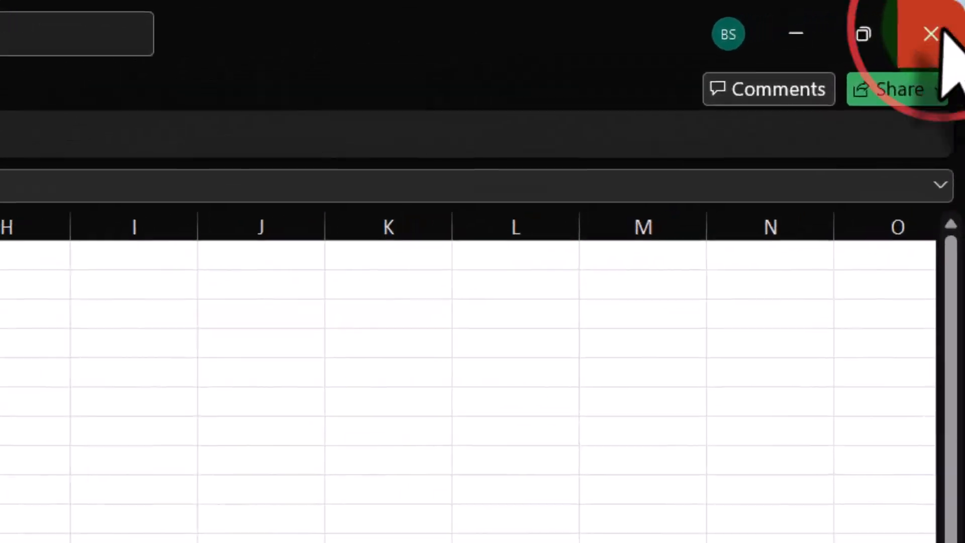
{"action": "left_click", "coordinate": [951, 15]}
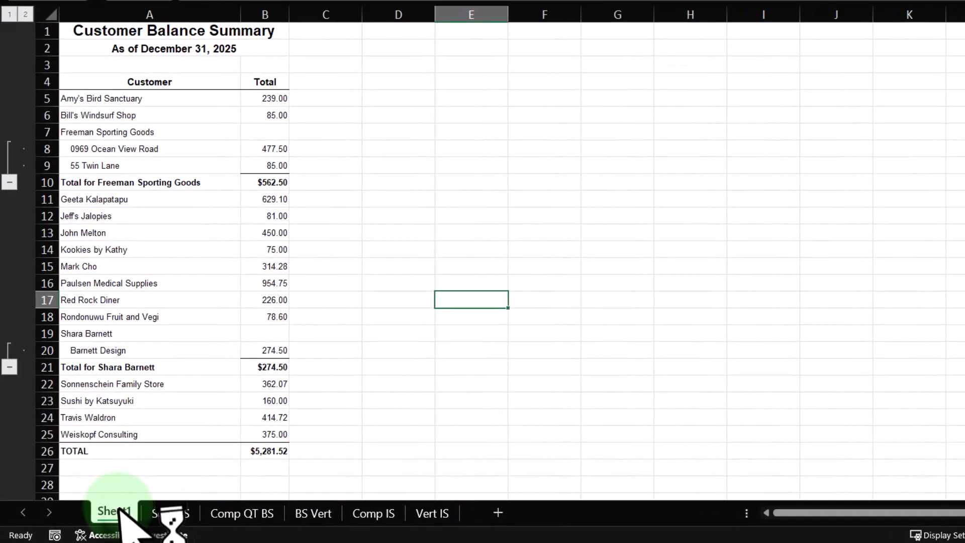
Move the copied Sheet1 behind Vert IS as the last sheet and rename it AR Graph Data
{"action": "left_click_drag", "start_coordinate": [120, 510], "coordinate": [442, 499]}
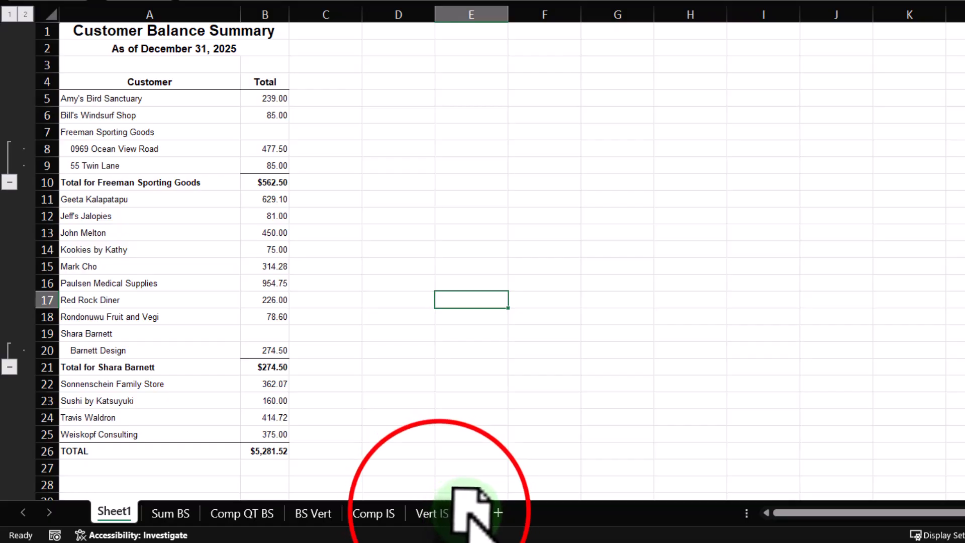
{"action": "double_click", "coordinate": [442, 510]}
{"action": "type", "text": "AR G"}
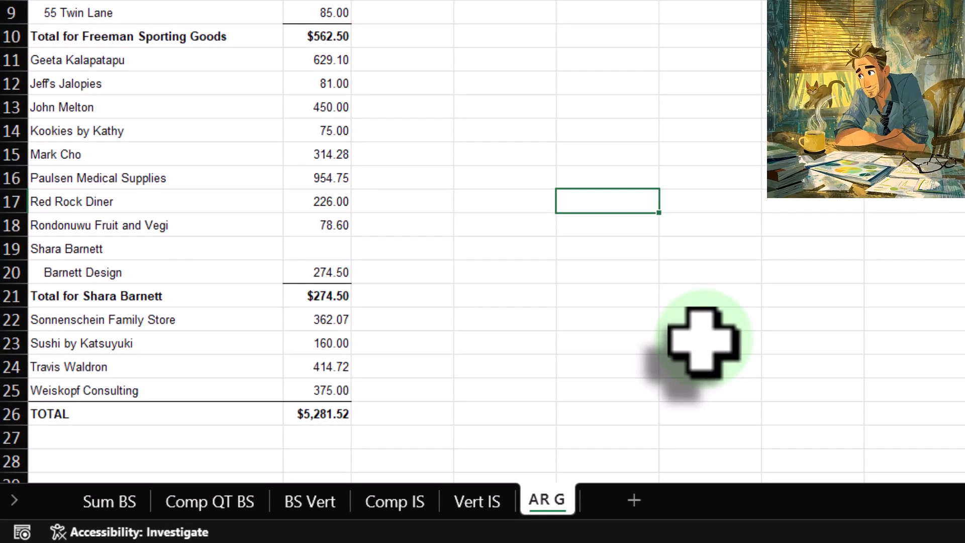
{"action": "type", "text": "raph Data"}
{"action": "left_click", "coordinate": [703, 341]}
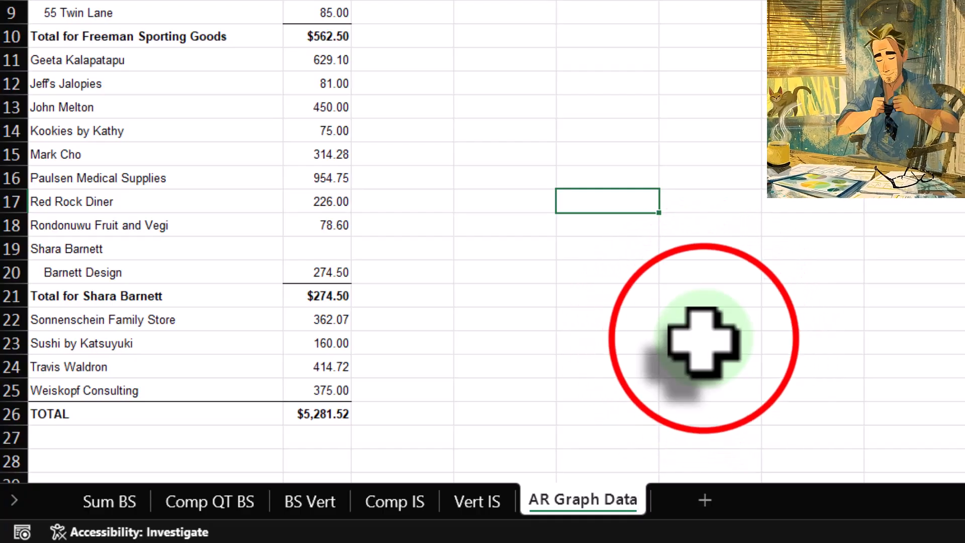
{"action": "left_click", "coordinate": [702, 339]}
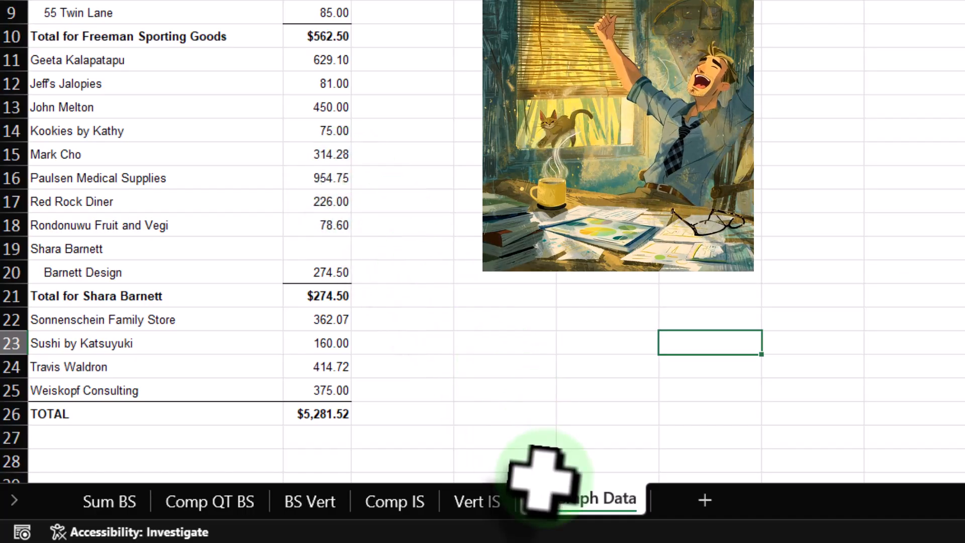
{"action": "right_click", "coordinate": [578, 511]}
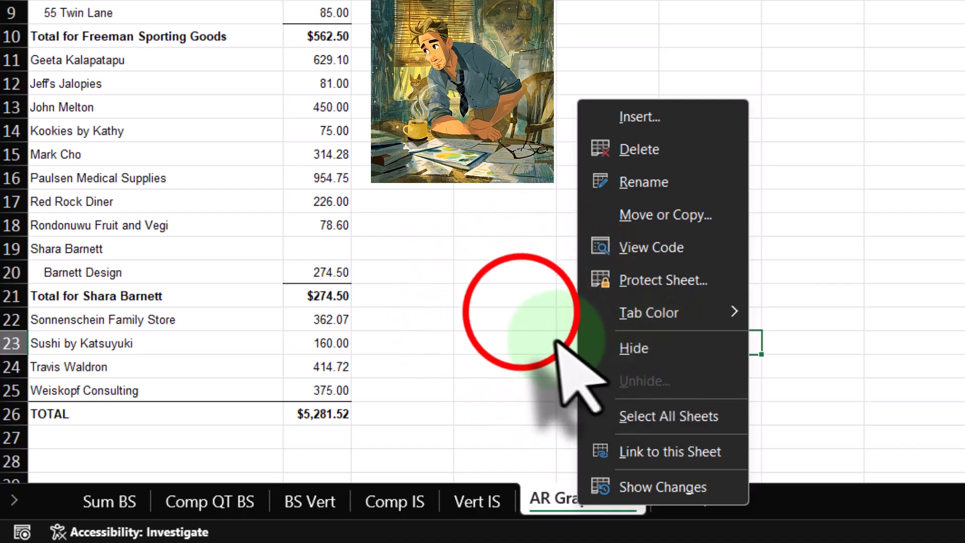
{"action": "left_click", "coordinate": [520, 312]}
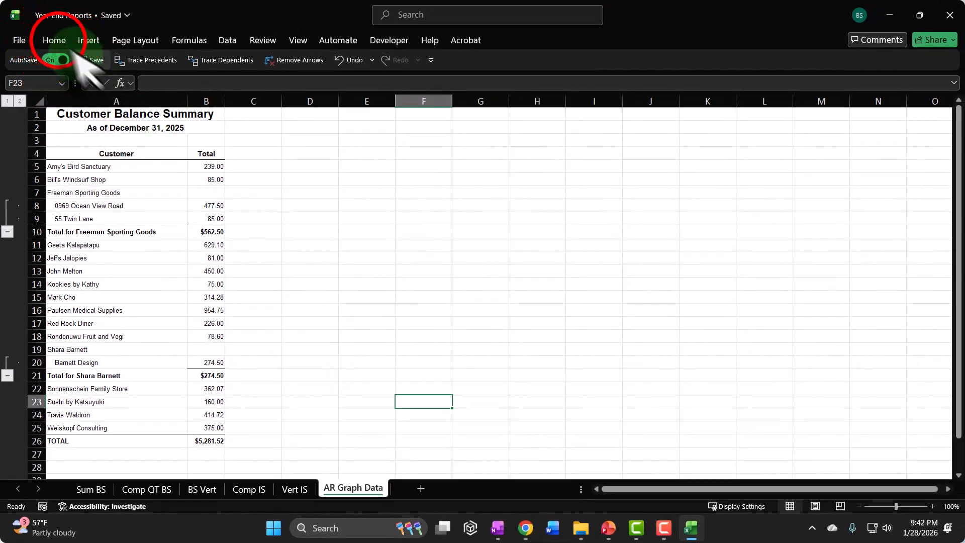
Expand the Home ribbon and keep it always displayed above the worksheet
{"action": "left_click", "coordinate": [54, 40]}
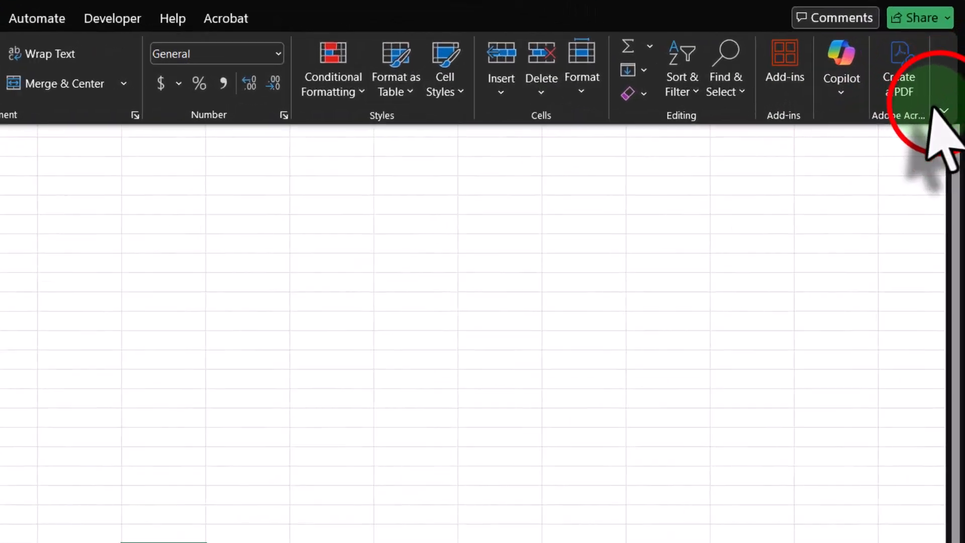
{"action": "left_click", "coordinate": [930, 118]}
{"action": "left_click", "coordinate": [881, 270]}
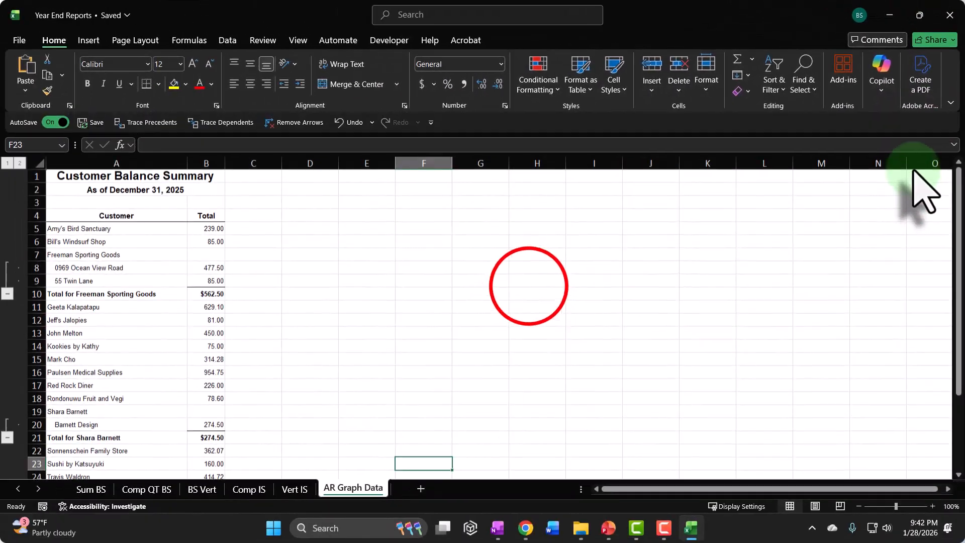
{"action": "left_click", "coordinate": [537, 281]}
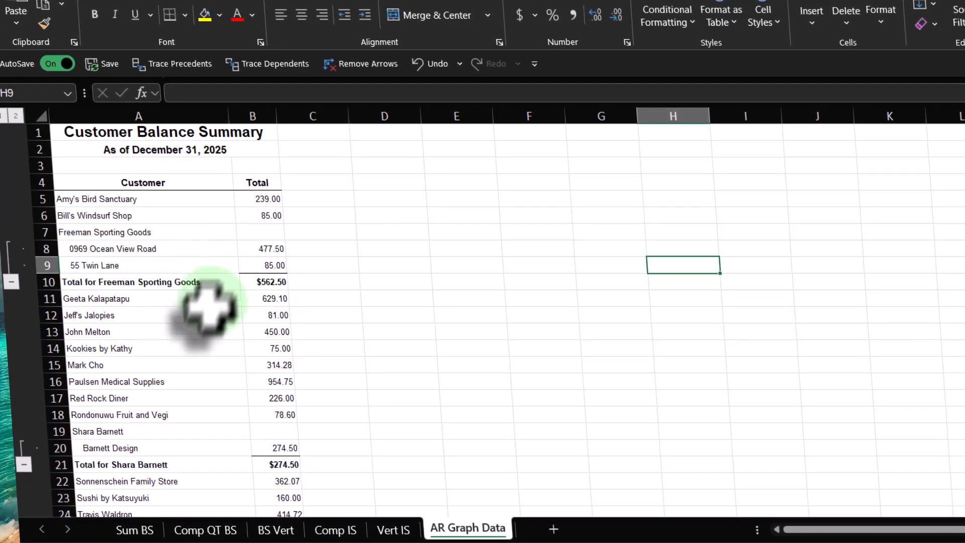
Examine the customer balances and check whether the grand total in B26 and the Freeman Sporting Goods subtotal are formulas or fixed numbers
{"action": "scroll", "coordinate": [174, 321], "scroll_direction": "up", "scroll_amount": 3}
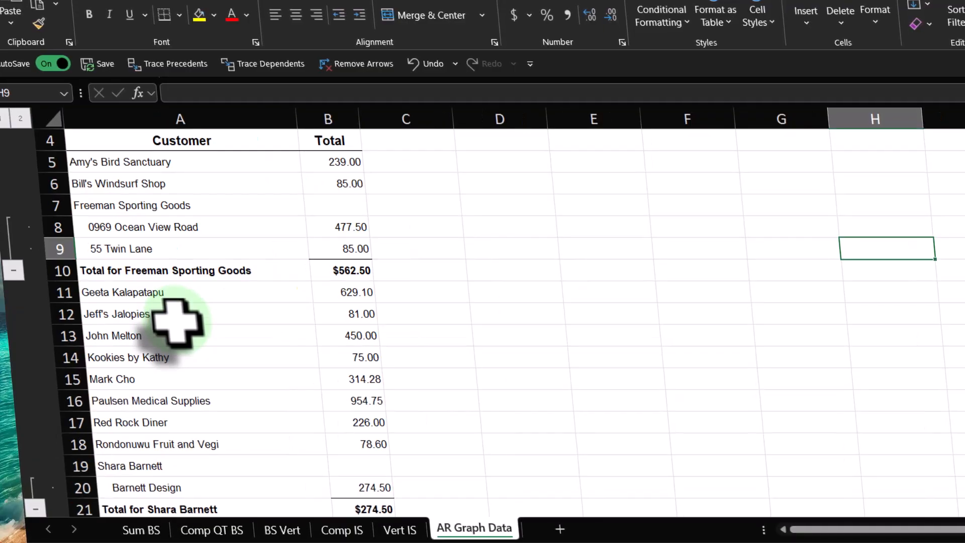
{"action": "scroll", "coordinate": [201, 347], "scroll_direction": "down", "scroll_amount": 5}
{"action": "scroll", "coordinate": [216, 355], "scroll_direction": "down", "scroll_amount": 1}
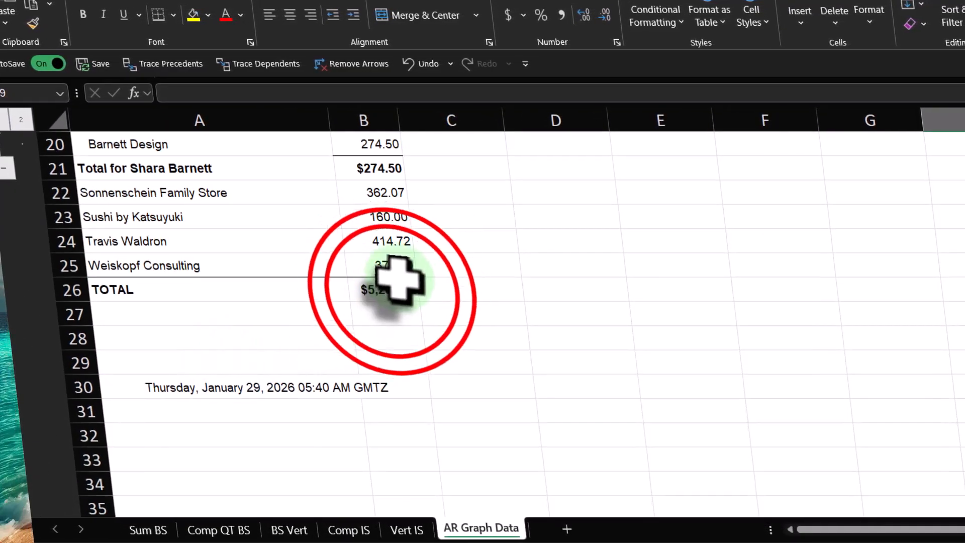
{"action": "double_click", "coordinate": [392, 288]}
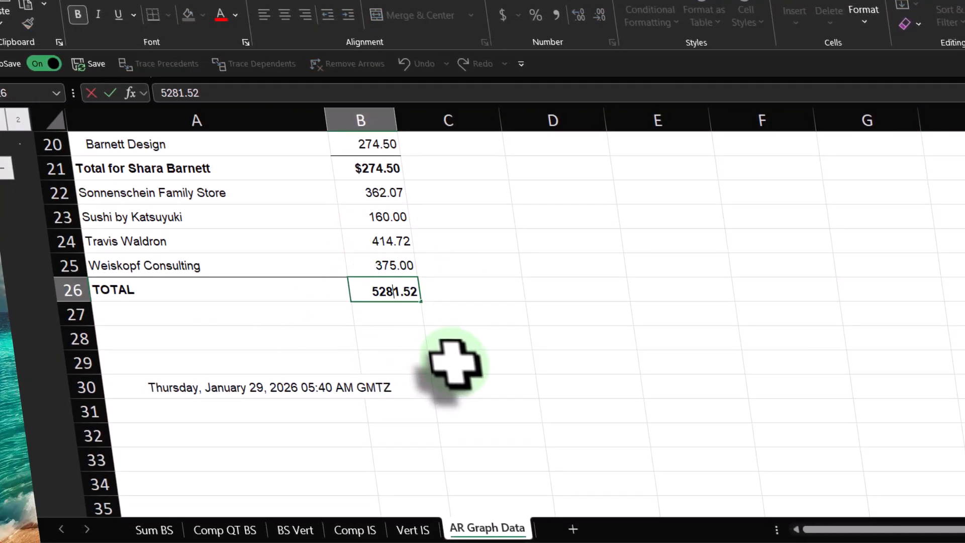
{"action": "key", "text": "Return"}
{"action": "double_click", "coordinate": [395, 289]}
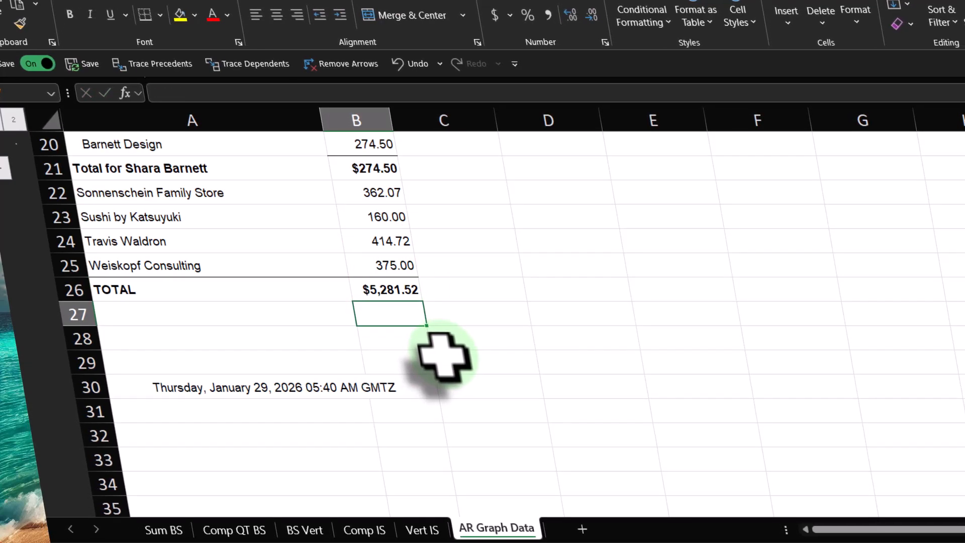
{"action": "scroll", "coordinate": [435, 372], "scroll_direction": "up", "scroll_amount": 6}
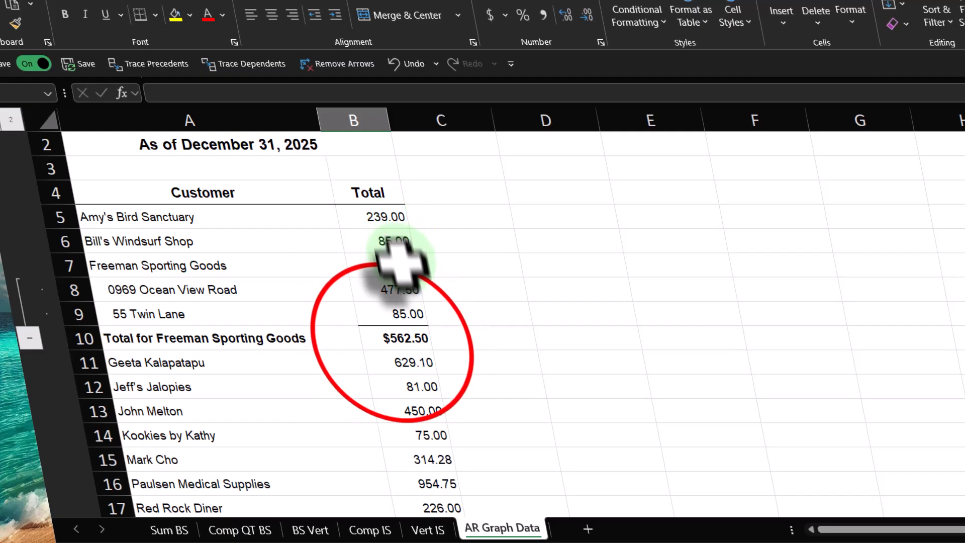
{"action": "left_click", "coordinate": [395, 341]}
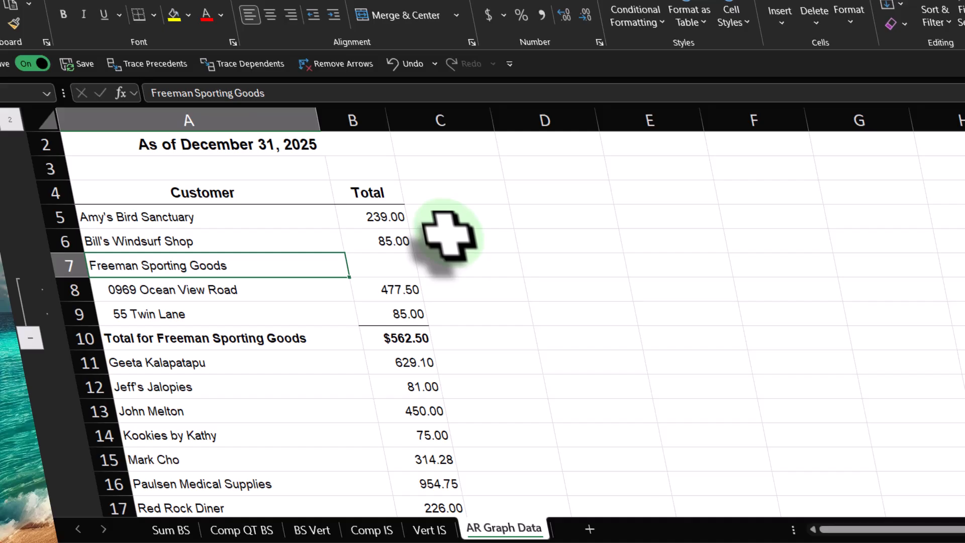
{"action": "left_click", "coordinate": [423, 336]}
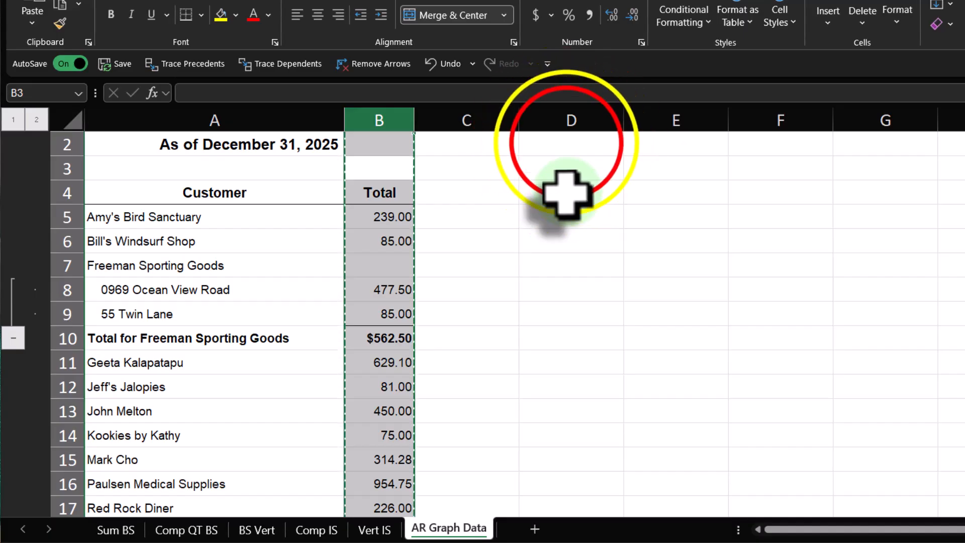
Try to paste the copied column B as values starting at cell D2
{"action": "right_click", "coordinate": [565, 145]}
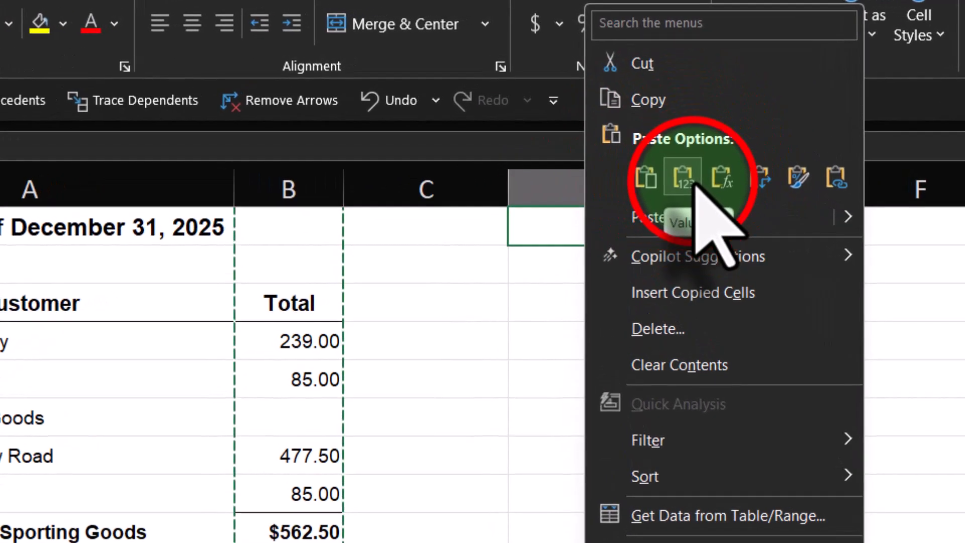
{"action": "left_click", "coordinate": [684, 178]}
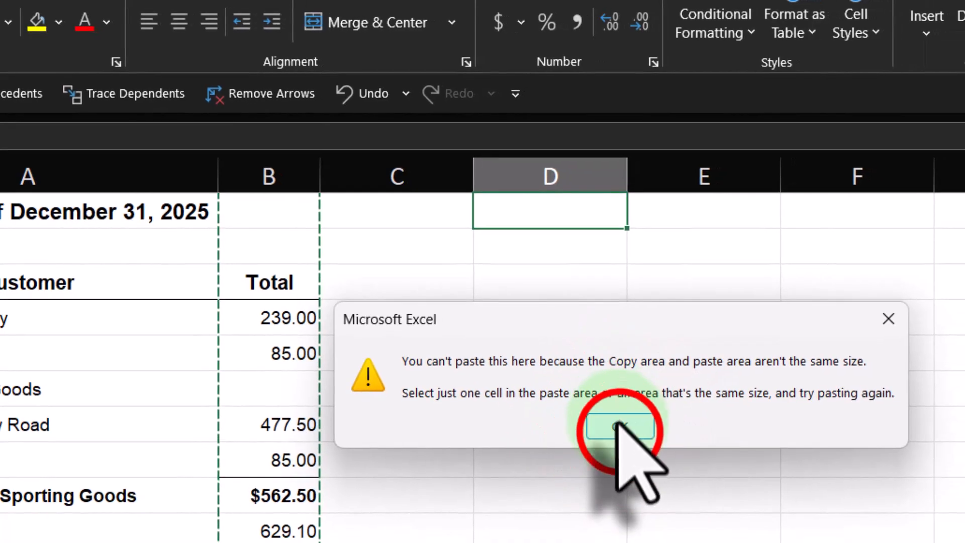
{"action": "left_click", "coordinate": [622, 439]}
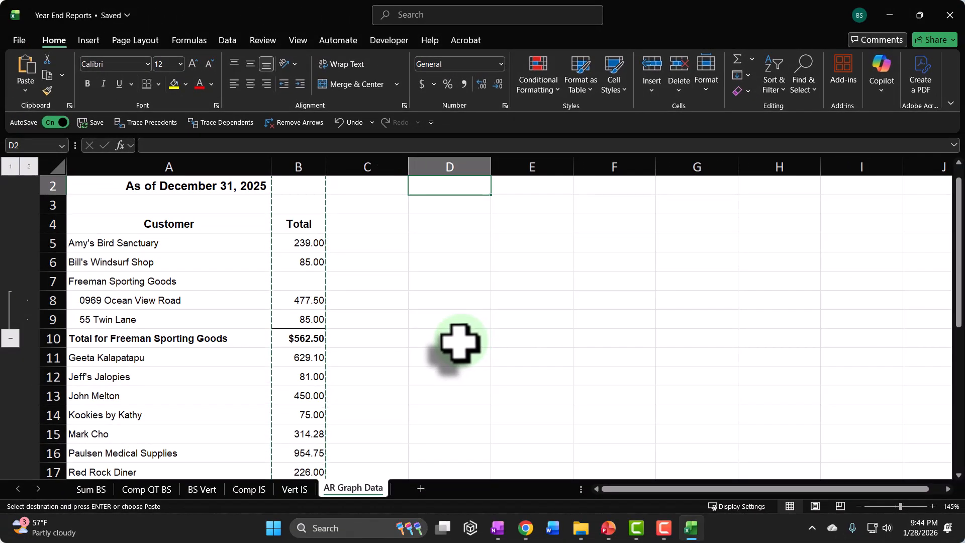
Paste the copied column B as values into column D, starting at cell D1
{"action": "scroll", "coordinate": [435, 386], "scroll_direction": "up", "scroll_amount": 1}
{"action": "right_click", "coordinate": [448, 188]}
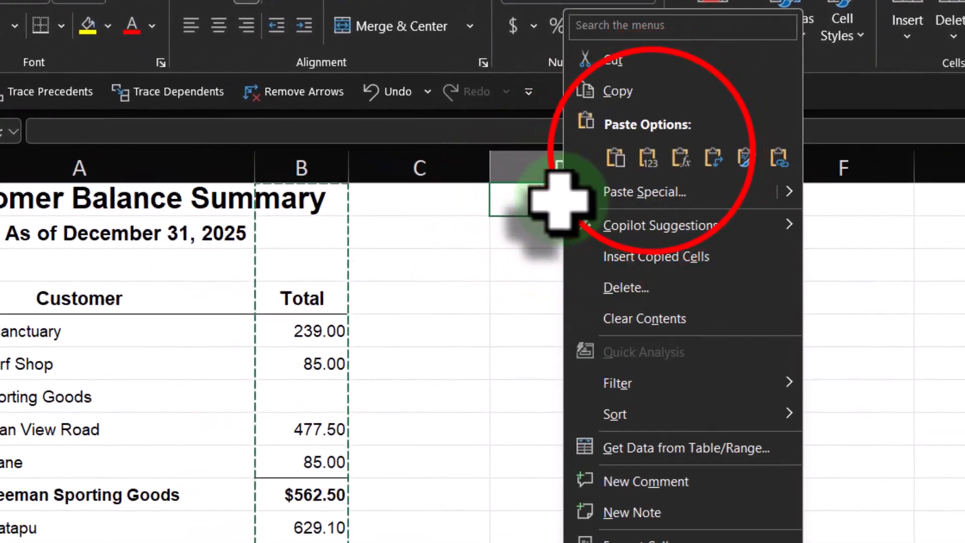
{"action": "left_click", "coordinate": [648, 159]}
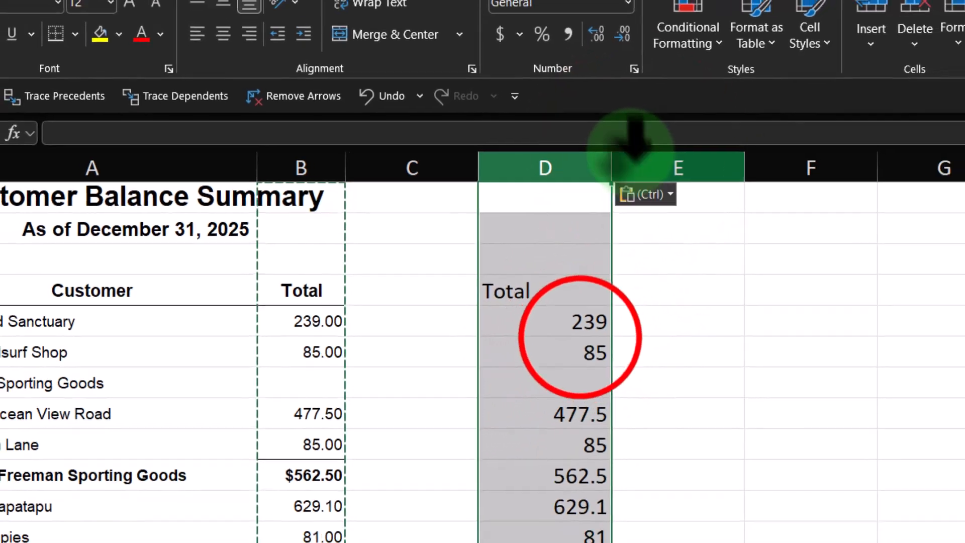
Clear the customer subtotal amounts in D10 and D21 from the pasted values
{"action": "left_click", "coordinate": [594, 352]}
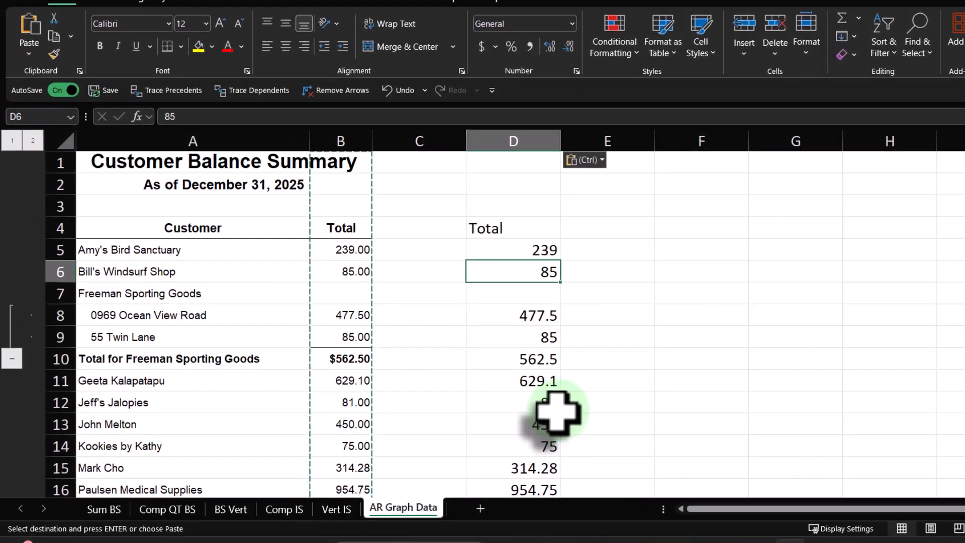
{"action": "key", "text": "Down"}
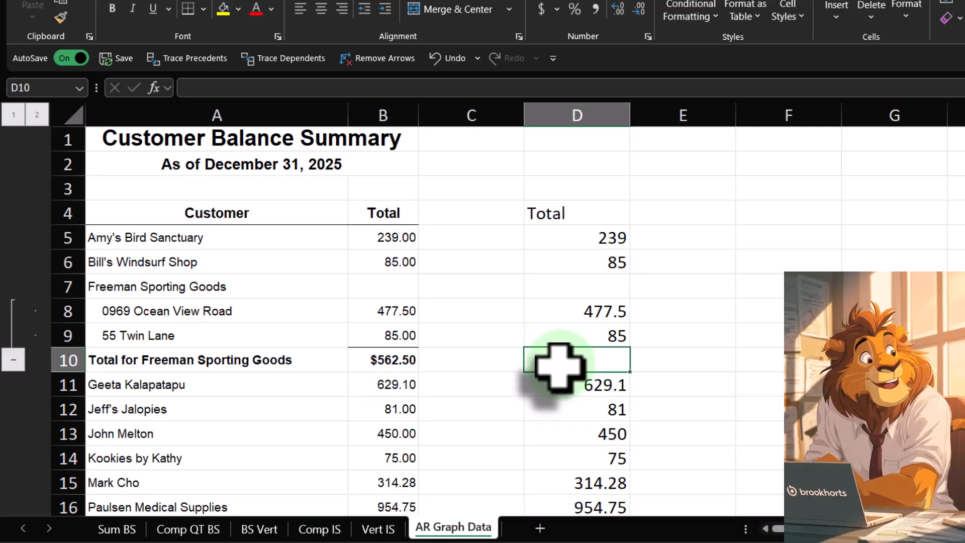
{"action": "scroll", "coordinate": [558, 367], "scroll_direction": "down", "scroll_amount": 4}
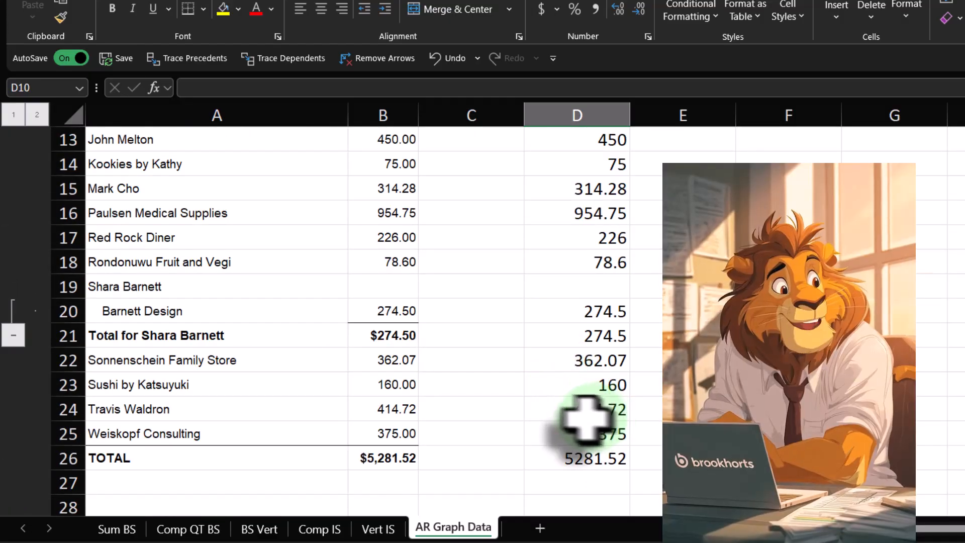
{"action": "left_click", "coordinate": [450, 338]}
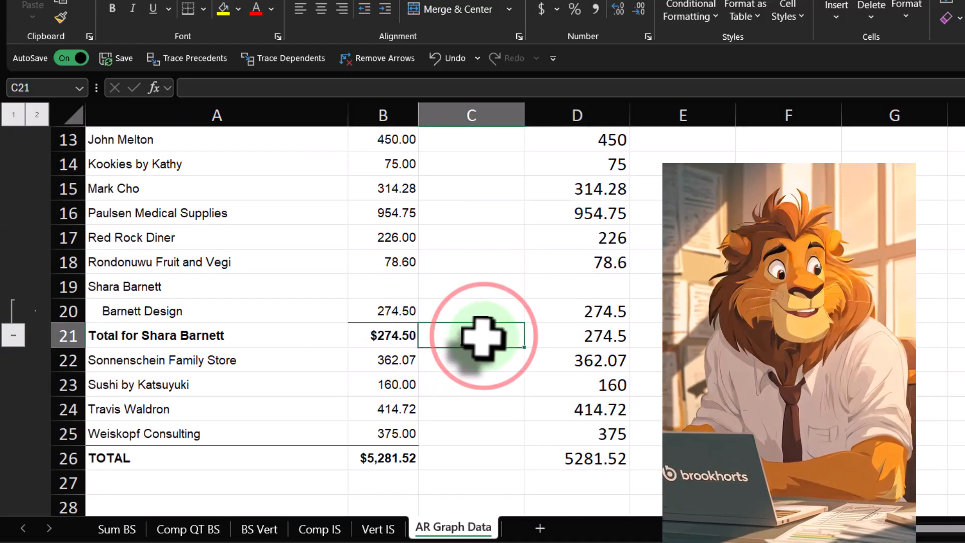
{"action": "key", "text": "Right"}
{"action": "key", "text": "Delete"}
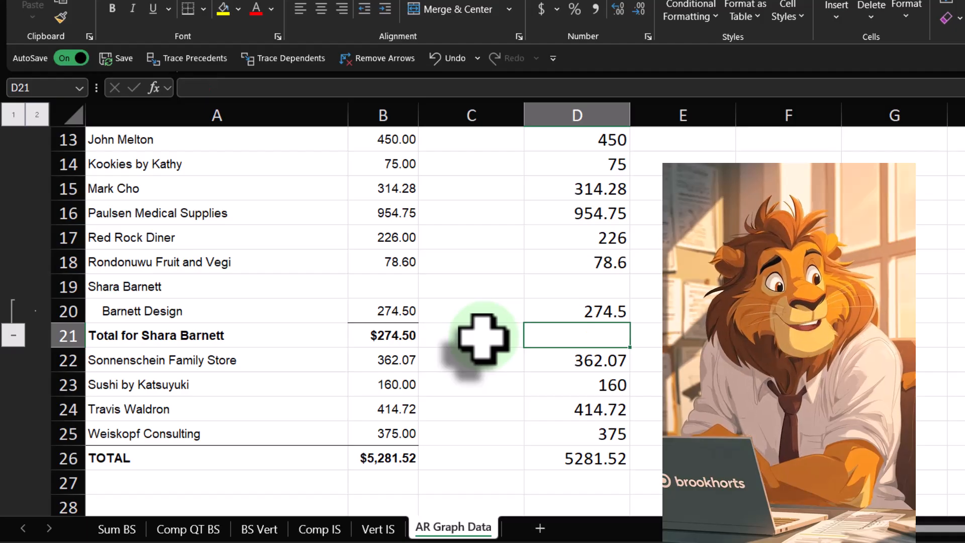
Replace the fixed total in D26 with a SUM formula over D5:D25 and compare it with the report total in B26
{"action": "key", "text": "Down"}
{"action": "key", "text": "Down"}
{"action": "key", "text": "Down"}
{"action": "key", "text": "Down"}
{"action": "key", "text": "Down"}
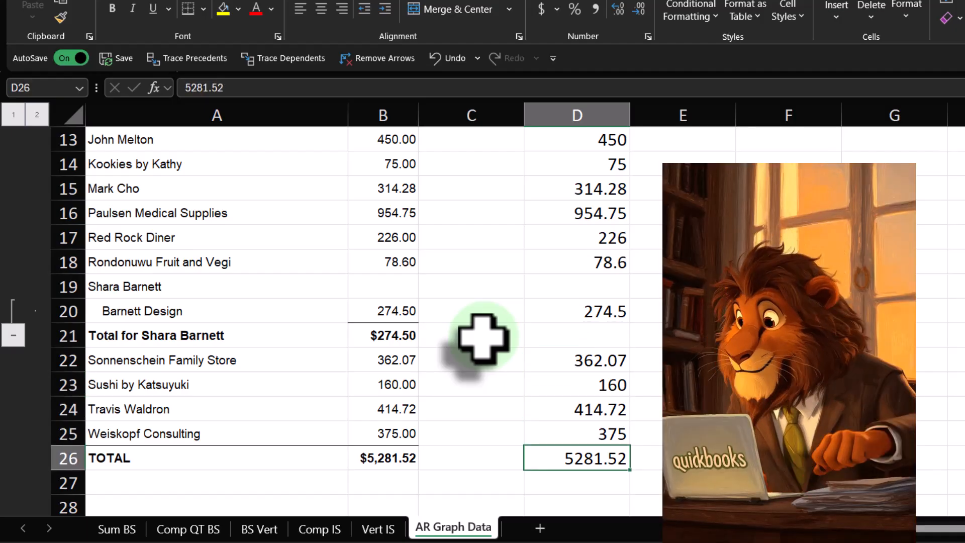
{"action": "type", "text": "=sum("}
{"action": "key", "text": "Up"}
{"action": "key", "text": "shift+Up"}
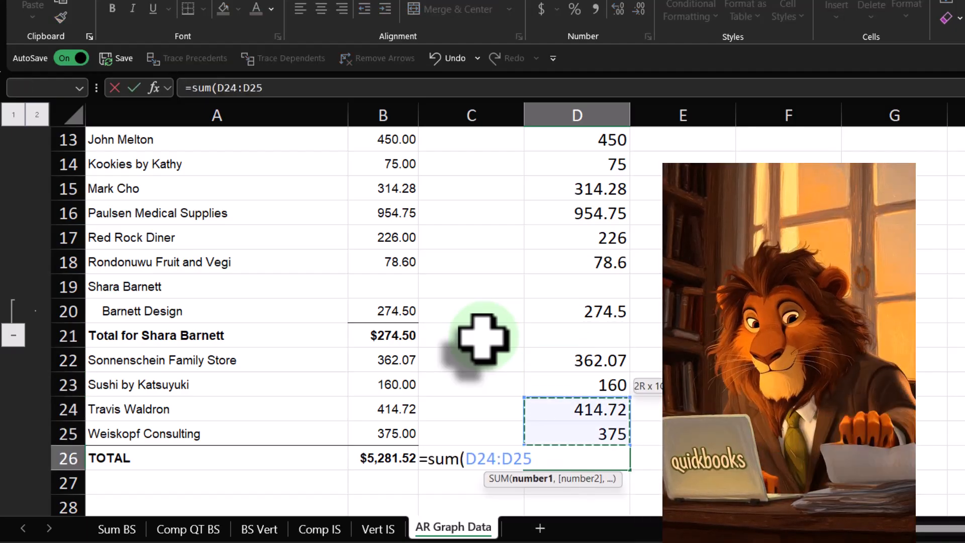
{"action": "key", "text": "shift+Up"}
{"action": "key", "text": "shift+Up"}
{"action": "key", "text": "shift+Up"}
{"action": "key", "text": "shift+Up"}
{"action": "key", "text": "shift+Up"}
{"action": "key", "text": "shift+Up"}
{"action": "key", "text": "shift+Up"}
{"action": "key", "text": "shift+Up"}
{"action": "key", "text": "shift+Up"}
{"action": "key", "text": "shift+Up"}
{"action": "key", "text": "shift+Up"}
{"action": "key", "text": "shift+Up"}
{"action": "key", "text": "shift+Up"}
{"action": "key", "text": "shift+Up"}
{"action": "key", "text": "shift+Up"}
{"action": "key", "text": "shift+Up"}
{"action": "key", "text": "shift+Up"}
{"action": "key", "text": "shift+Up"}
{"action": "key", "text": "shift+Up"}
{"action": "key", "text": "shift+Up"}
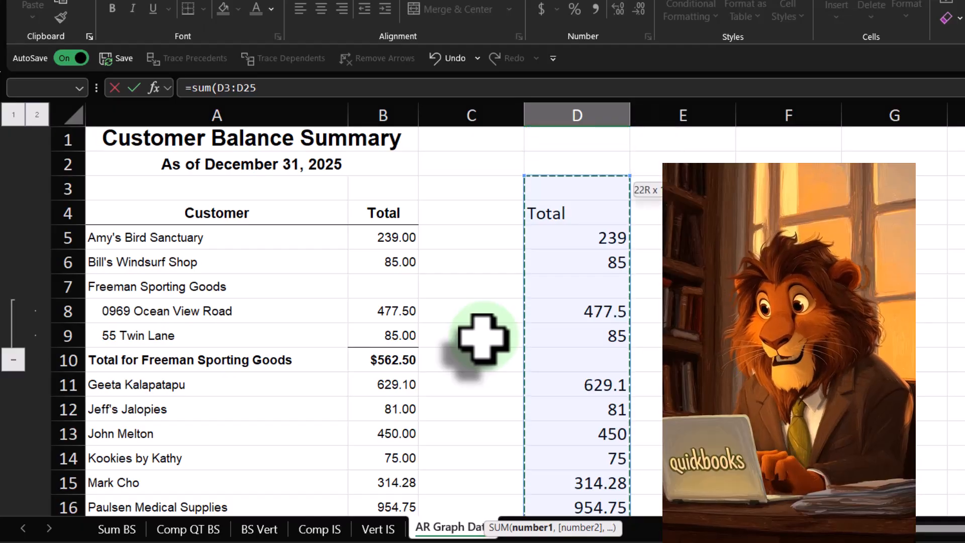
{"action": "key", "text": "Return"}
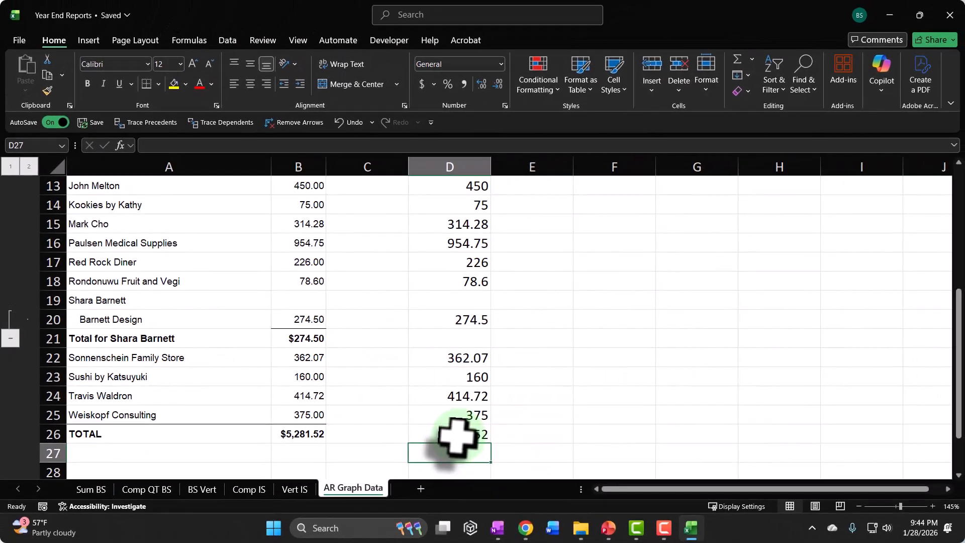
{"action": "left_click", "coordinate": [589, 461]}
{"action": "mouse_move", "coordinate": [584, 542]}
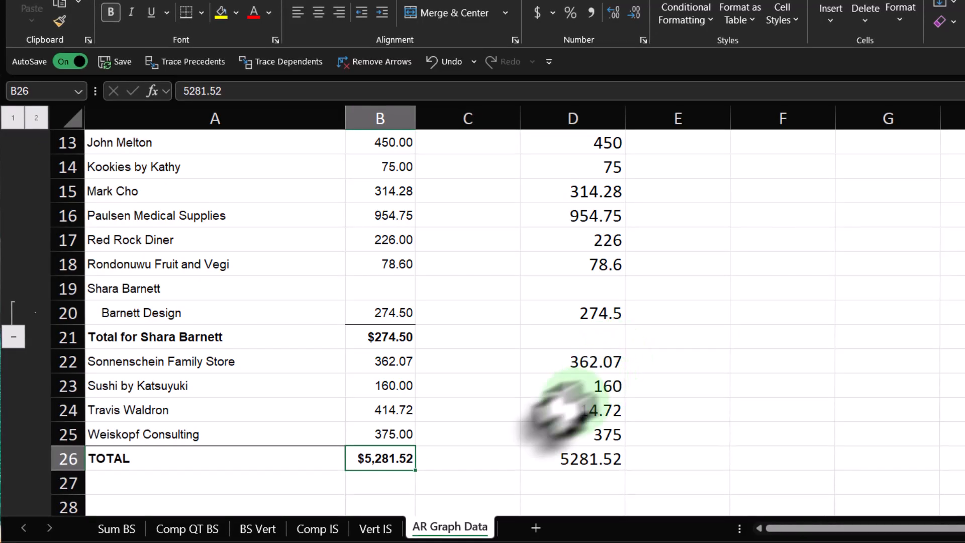
Put Freeman Sporting Goods' combined balance of 562.5 in D7 and clear its two location amounts in D8:D9
{"action": "scroll", "coordinate": [558, 417], "scroll_direction": "up", "scroll_amount": 4}
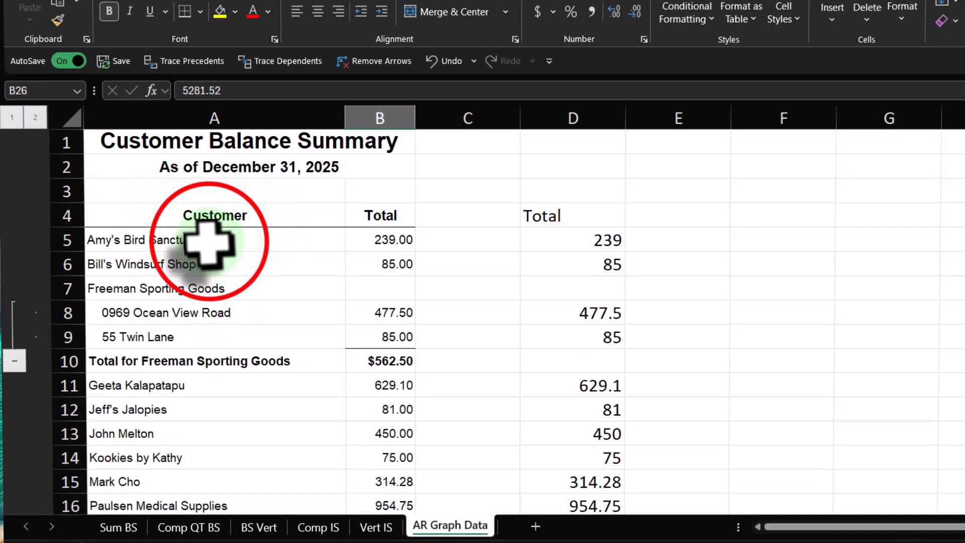
{"action": "left_click_drag", "start_coordinate": [208, 243], "coordinate": [205, 275]}
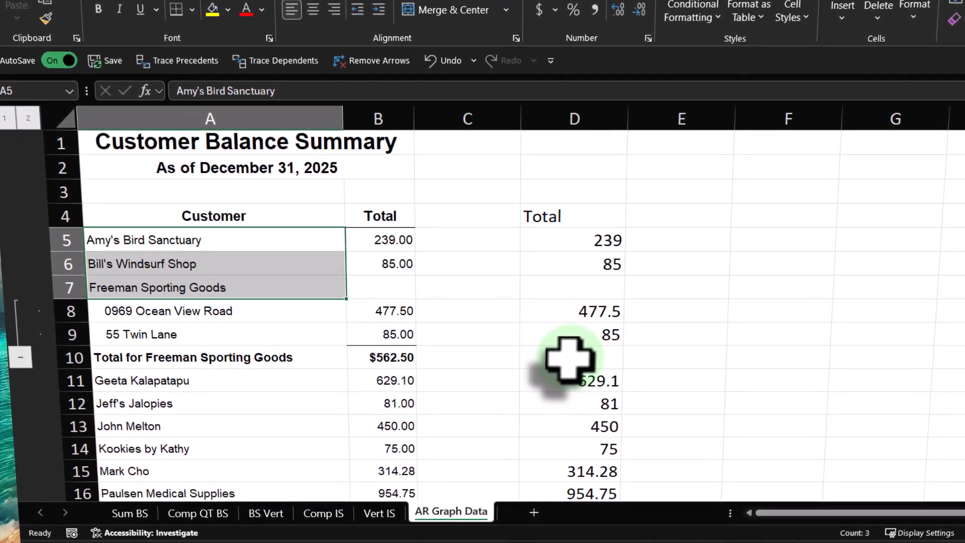
{"action": "left_click_drag", "start_coordinate": [589, 314], "coordinate": [586, 325]}
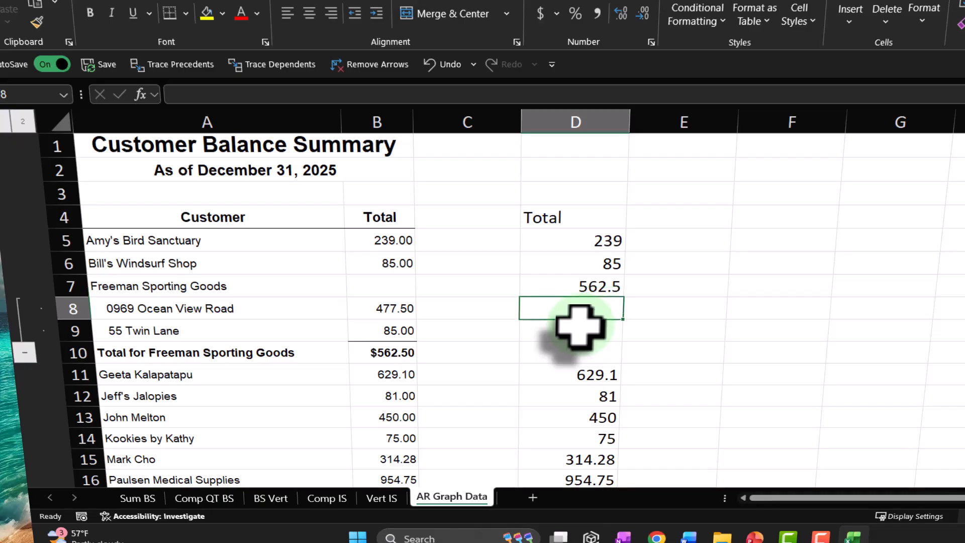
Put the 274.5 balance beside the parent customer in D19, clear the sub-customer amount in D20, and compare the totals in row 26
{"action": "scroll", "coordinate": [579, 328], "scroll_direction": "down", "scroll_amount": 4}
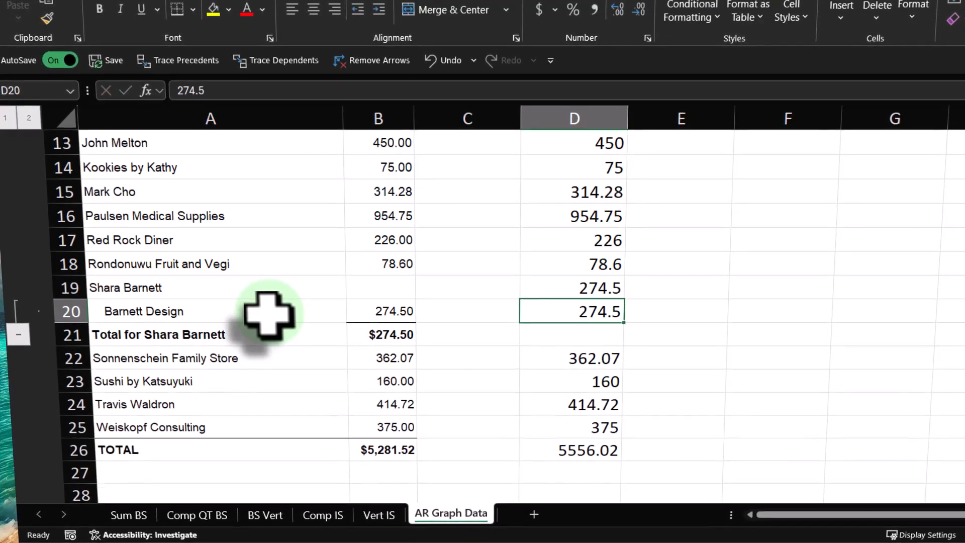
{"action": "key", "text": "Page_Down"}
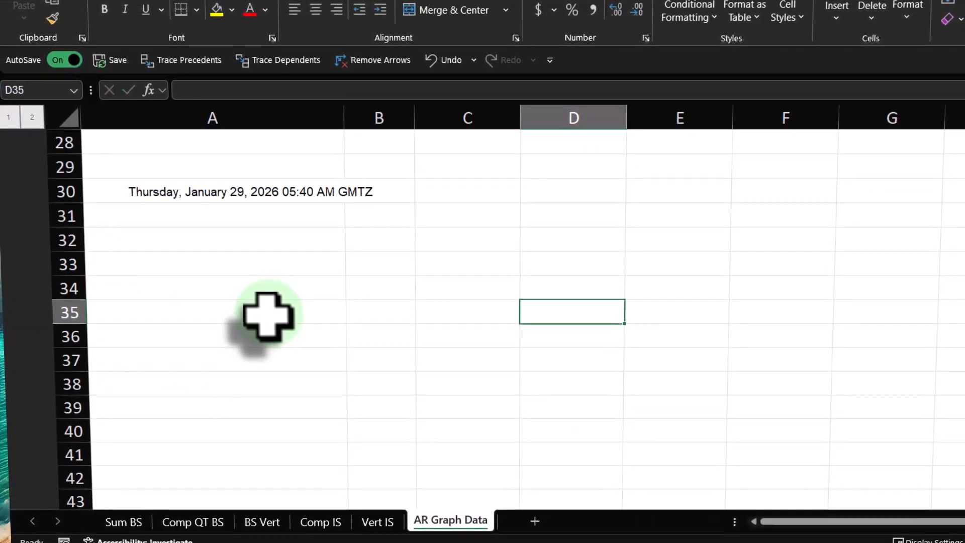
{"action": "key", "text": "Page_Up"}
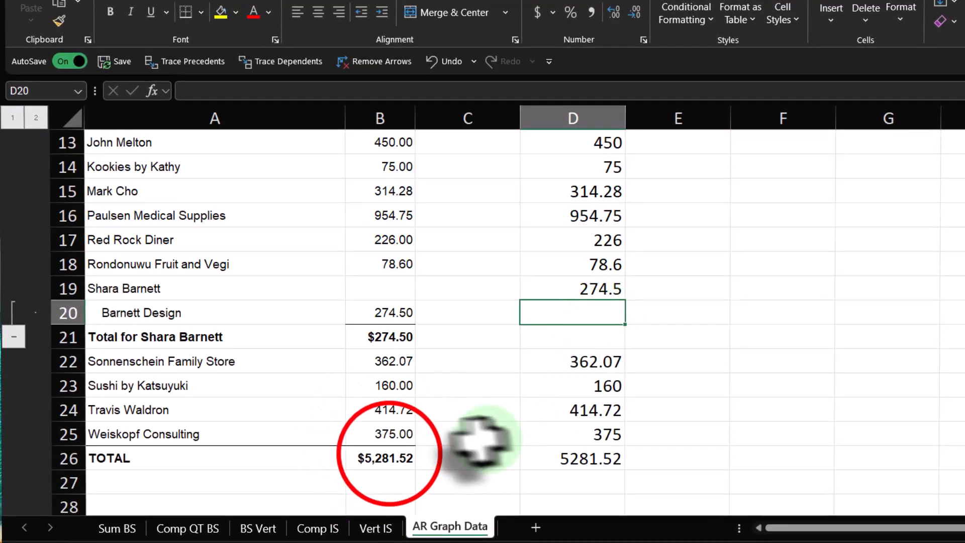
{"action": "left_click", "coordinate": [387, 457]}
Insert a blank column in front of the cleaned-up Total amounts in column D
{"action": "scroll", "coordinate": [558, 455], "scroll_direction": "up", "scroll_amount": 4}
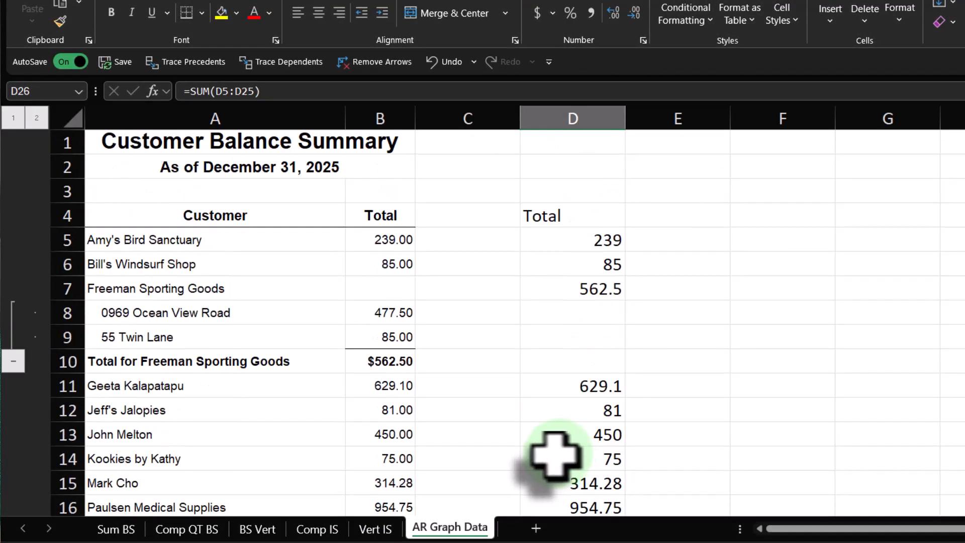
{"action": "left_click", "coordinate": [553, 118]}
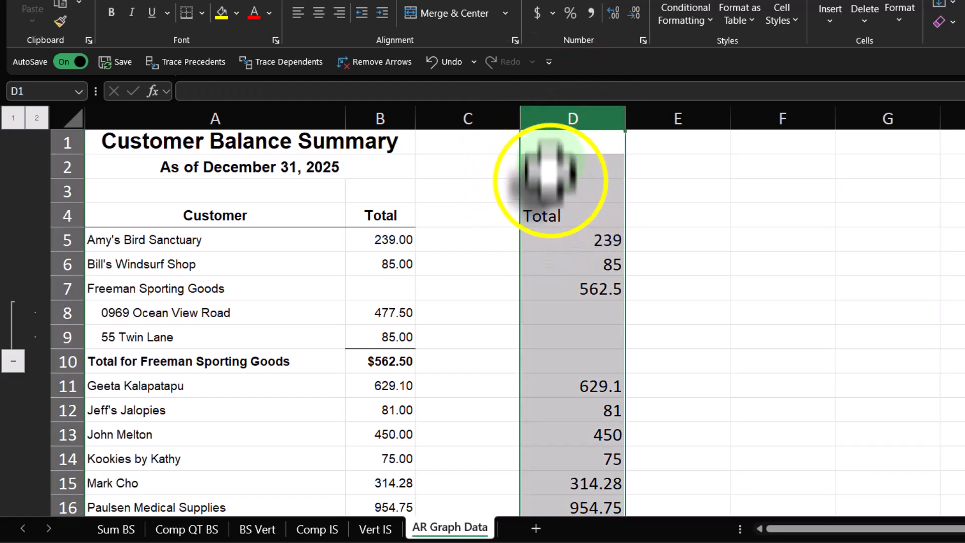
{"action": "right_click", "coordinate": [550, 182]}
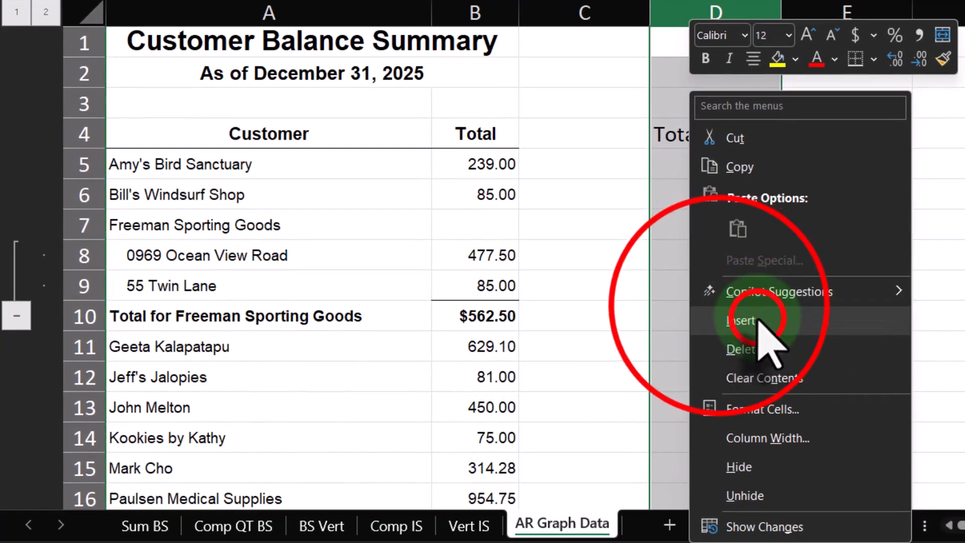
{"action": "left_click", "coordinate": [579, 356]}
{"action": "left_click", "coordinate": [728, 324]}
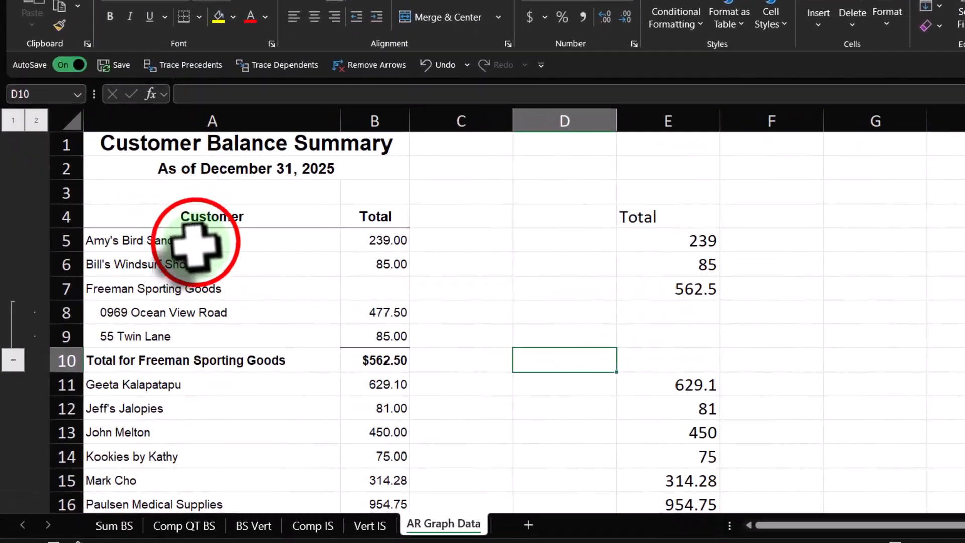
Copy the first three customer names from A5:A7 and paste them as values only into D5:D7
{"action": "left_click", "coordinate": [237, 177]}
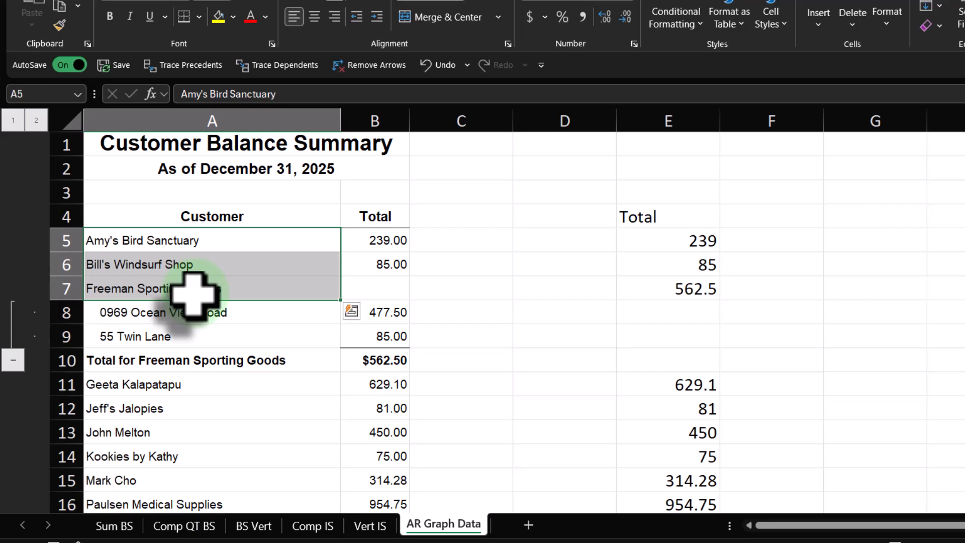
{"action": "key", "text": "ctrl+c"}
{"action": "left_click", "coordinate": [568, 240]}
{"action": "key", "text": "ctrl+v"}
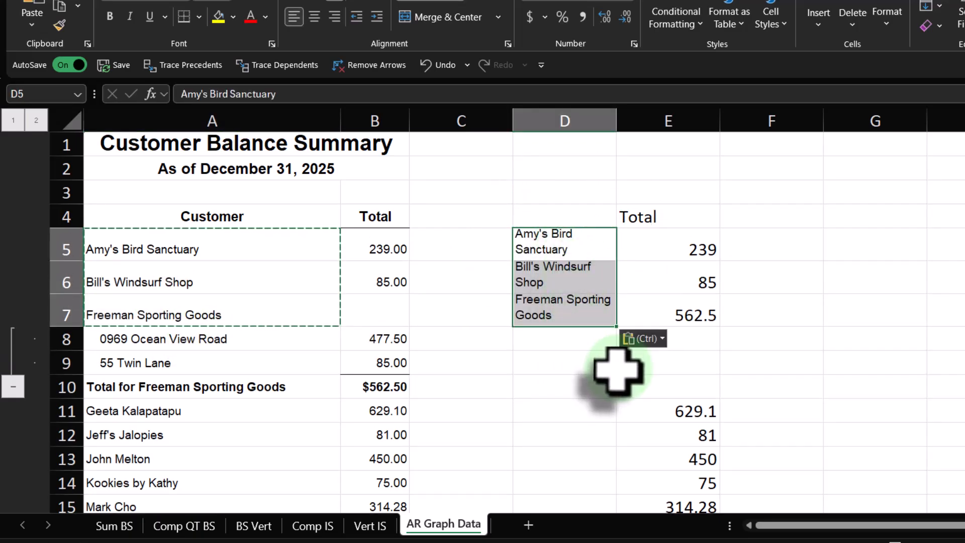
{"action": "key", "text": "ctrl+z"}
{"action": "right_click", "coordinate": [565, 261]}
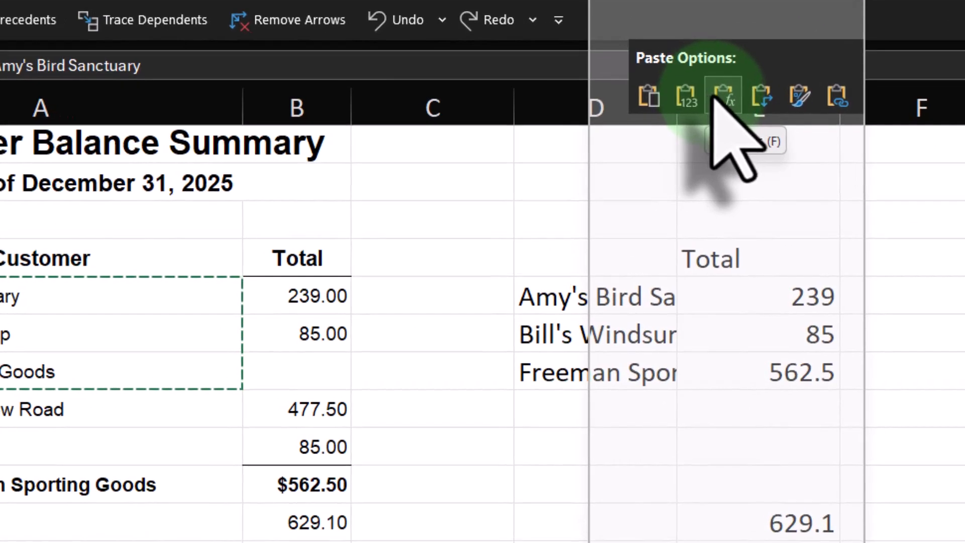
{"action": "left_click", "coordinate": [696, 98]}
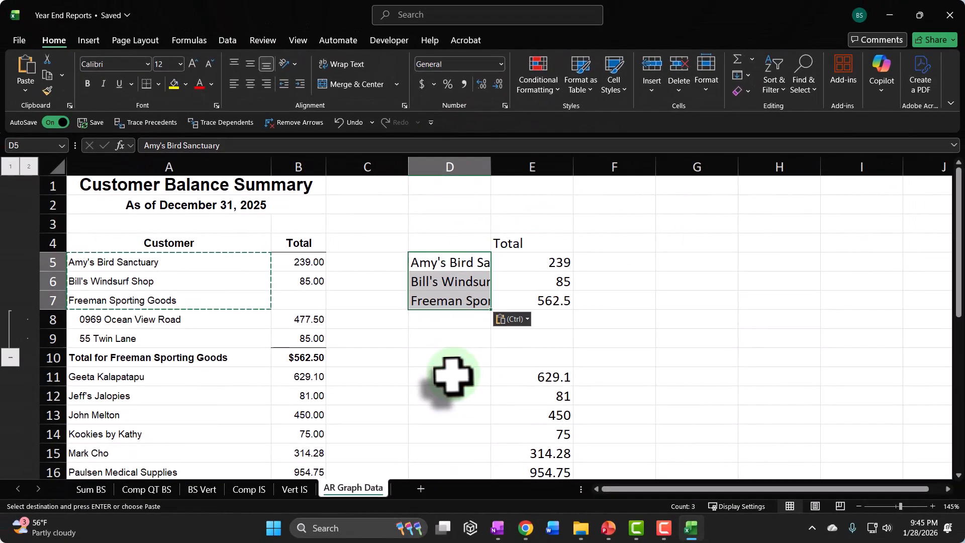
Compare the formatting of the original customer name in A5 with the pasted copy in D5
{"action": "left_click", "coordinate": [452, 377]}
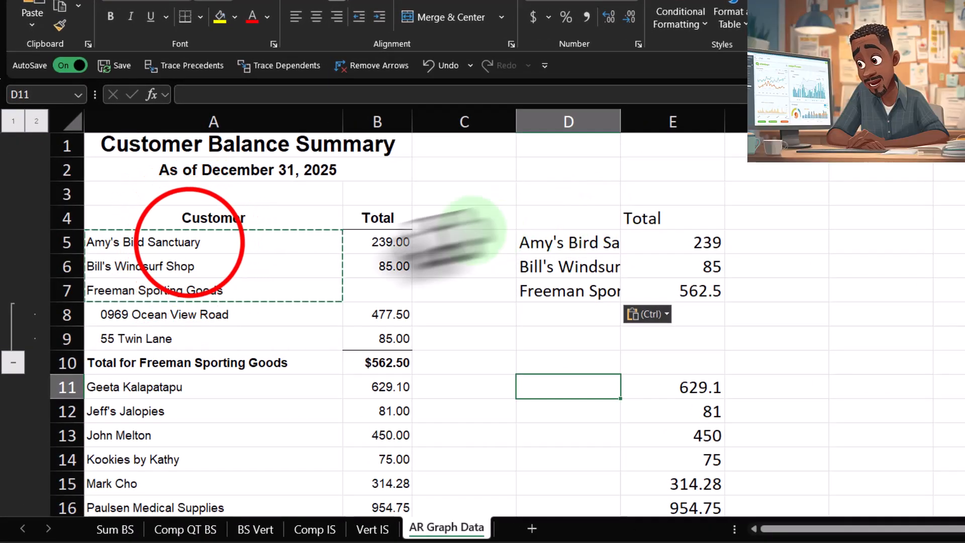
{"action": "left_click", "coordinate": [188, 244]}
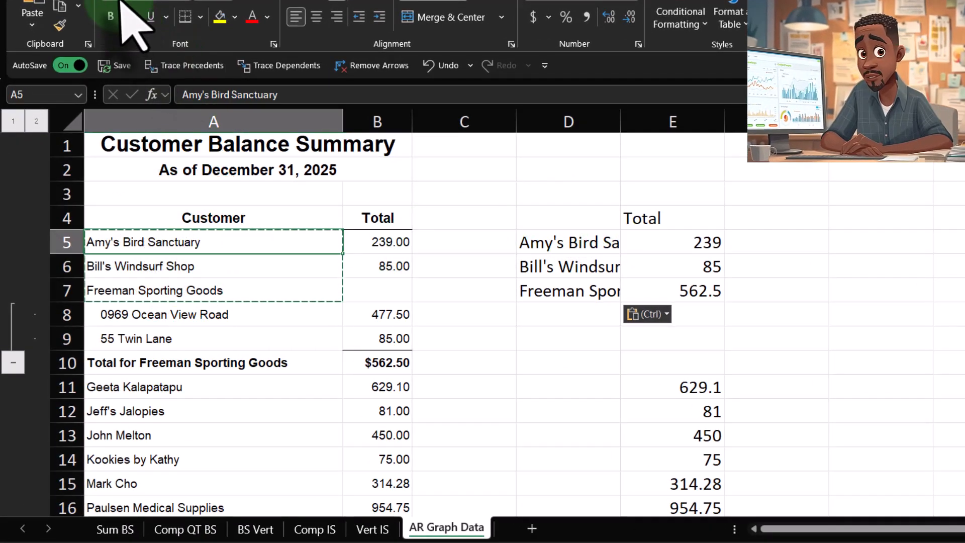
{"action": "left_click", "coordinate": [537, 246]}
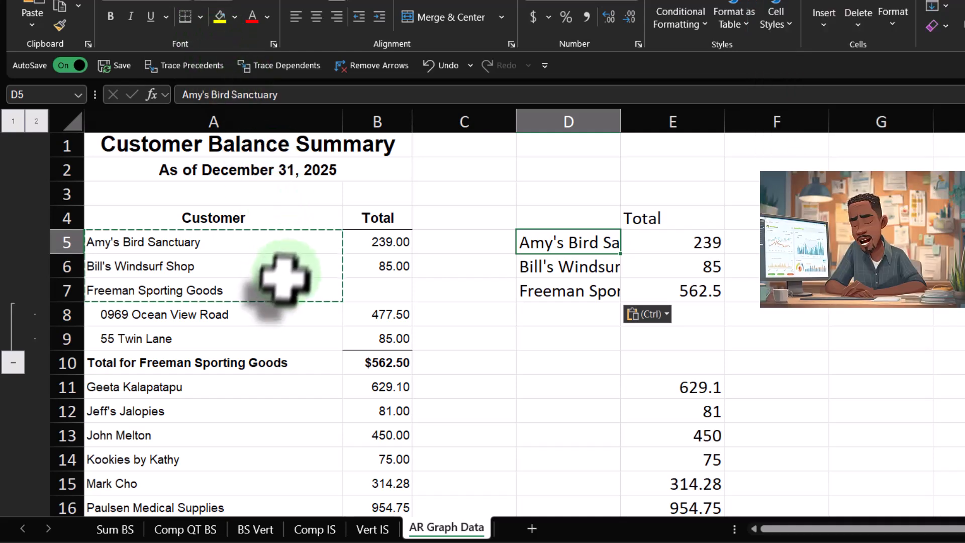
{"action": "left_click", "coordinate": [443, 386]}
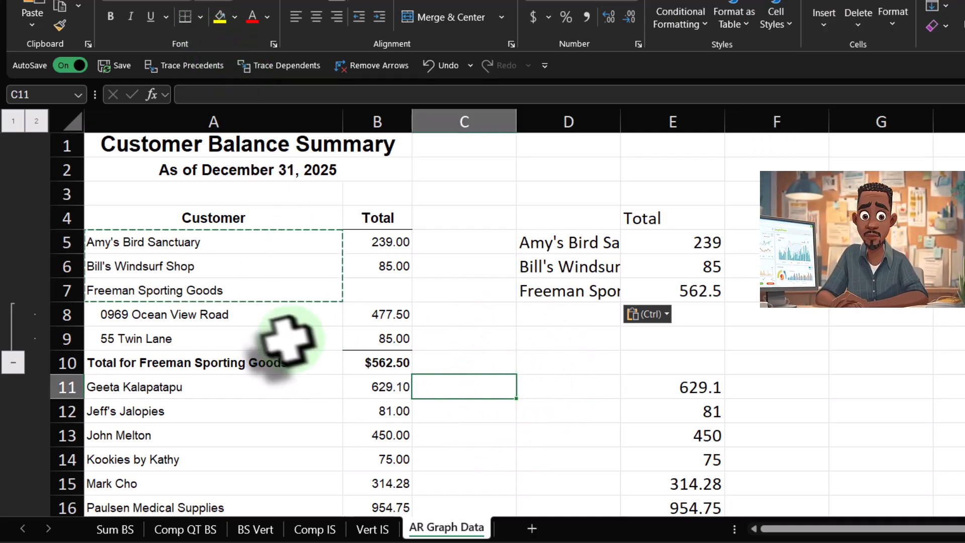
Copy the customer names in A11:A19 and paste them as values only into D11:D19
{"action": "scroll", "coordinate": [215, 362], "scroll_direction": "down", "scroll_amount": 1}
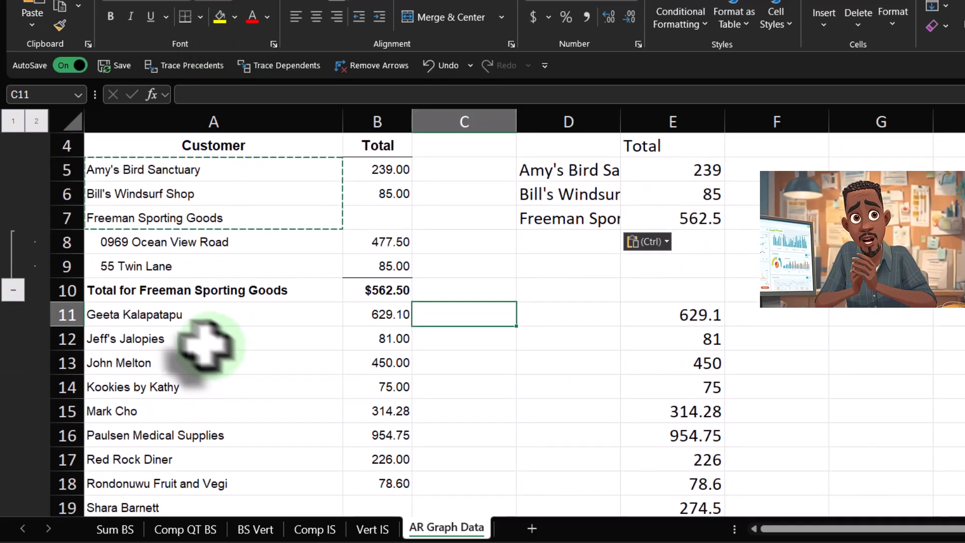
{"action": "left_click_drag", "start_coordinate": [177, 312], "coordinate": [311, 421]}
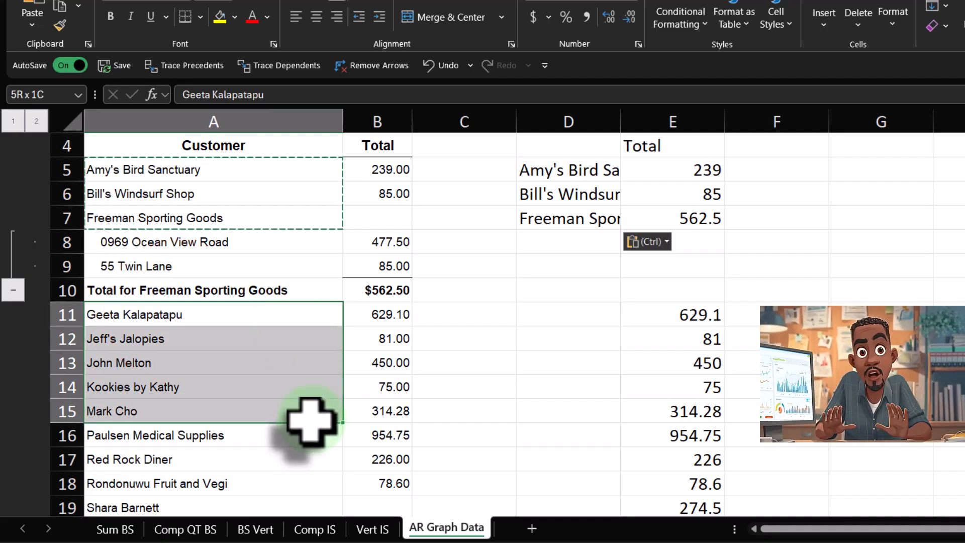
{"action": "left_click_drag", "start_coordinate": [311, 421], "coordinate": [291, 394]}
{"action": "key", "text": "ctrl+c"}
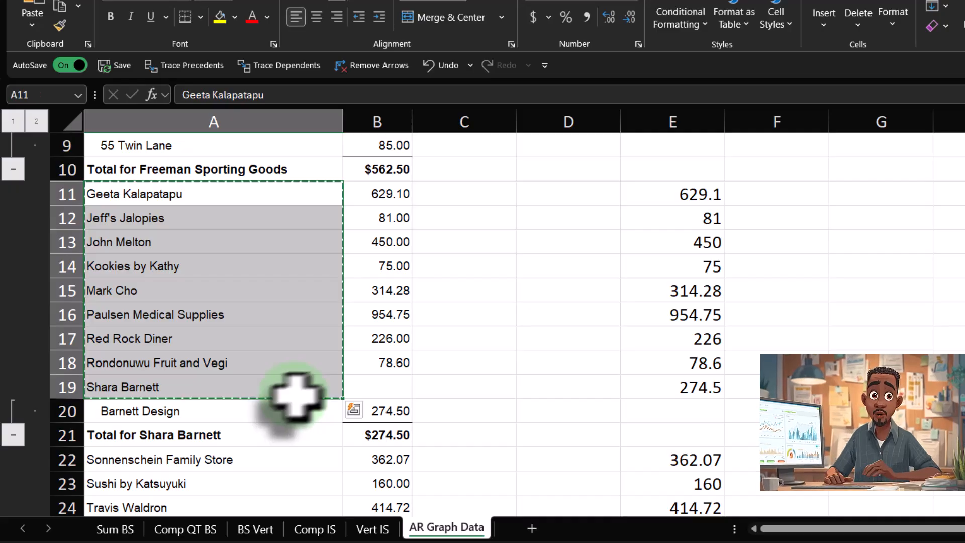
{"action": "scroll", "coordinate": [455, 422], "scroll_direction": "up", "scroll_amount": 1}
{"action": "scroll", "coordinate": [455, 422], "scroll_direction": "up", "scroll_amount": 1}
{"action": "left_click", "coordinate": [578, 260]}
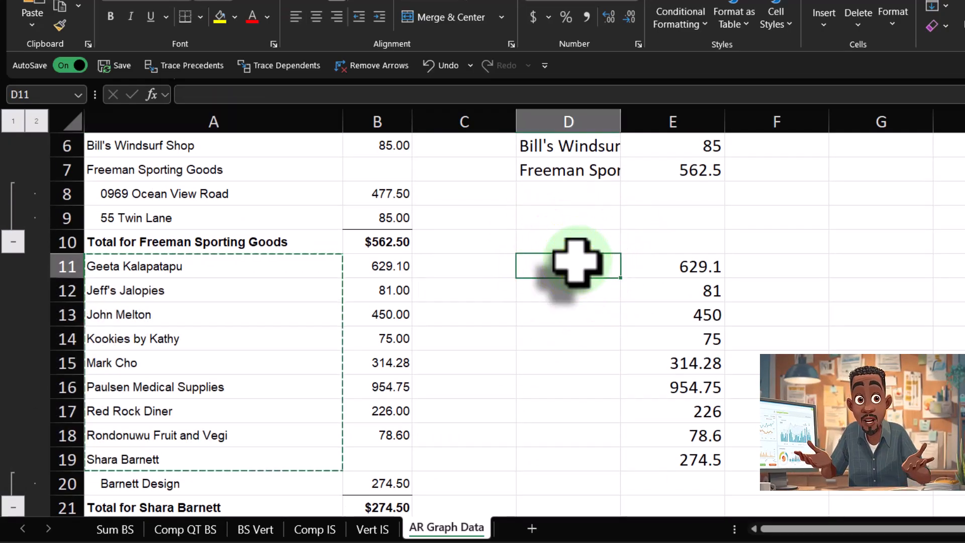
{"action": "right_click", "coordinate": [578, 264]}
{"action": "left_click", "coordinate": [641, 114]}
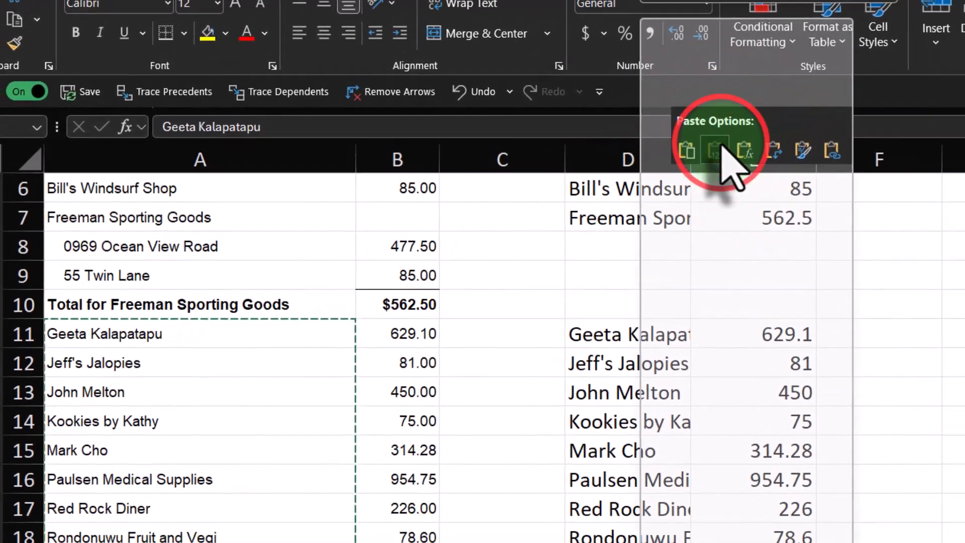
{"action": "left_click", "coordinate": [767, 144]}
{"action": "scroll", "coordinate": [717, 386], "scroll_direction": "down", "scroll_amount": 1}
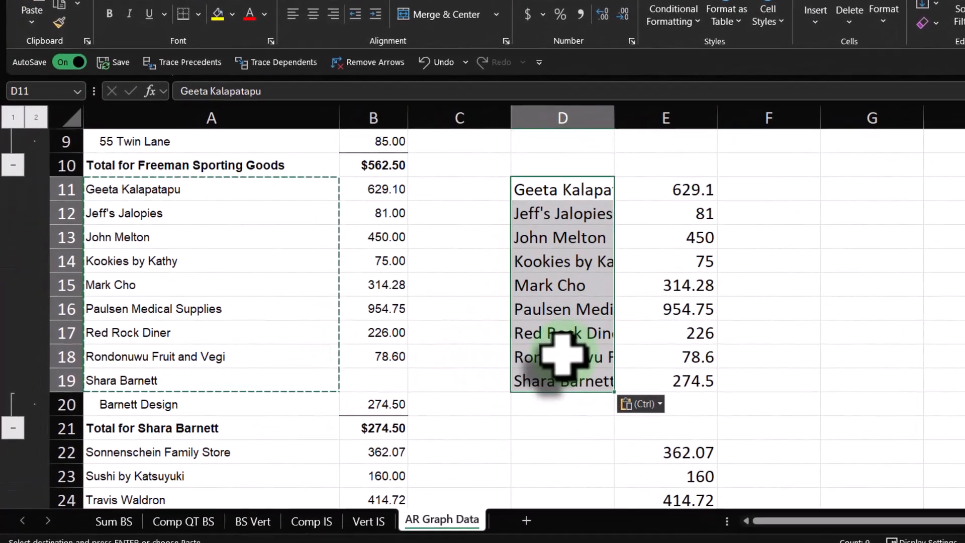
{"action": "left_click", "coordinate": [606, 381]}
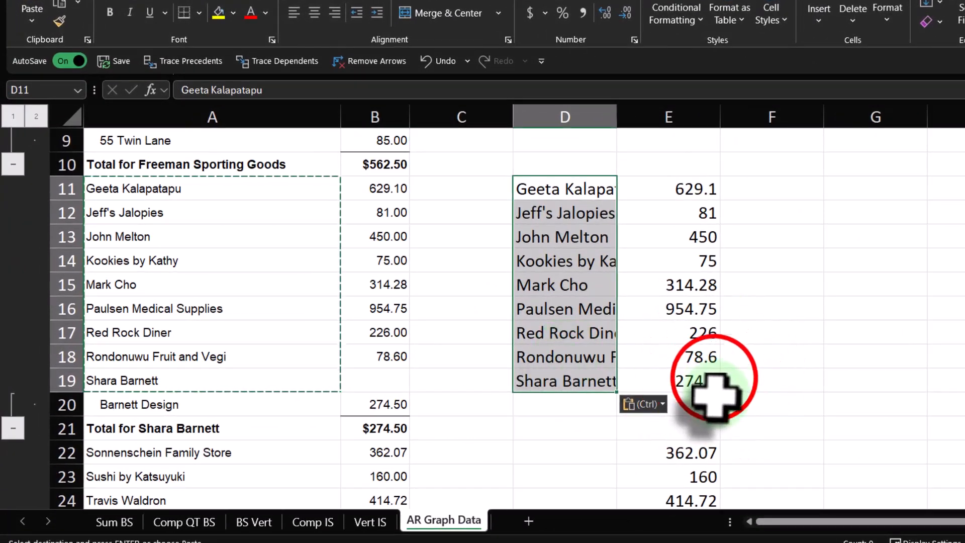
Copy the customer names in A22:A25 and paste them as values only into D22:D25
{"action": "scroll", "coordinate": [390, 427], "scroll_direction": "down", "scroll_amount": 1}
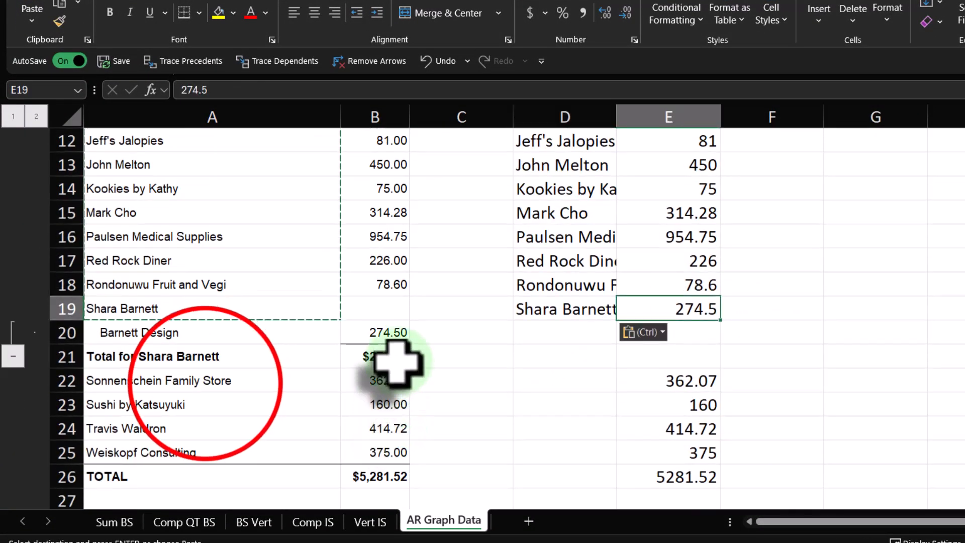
{"action": "left_click_drag", "start_coordinate": [206, 385], "coordinate": [201, 427]}
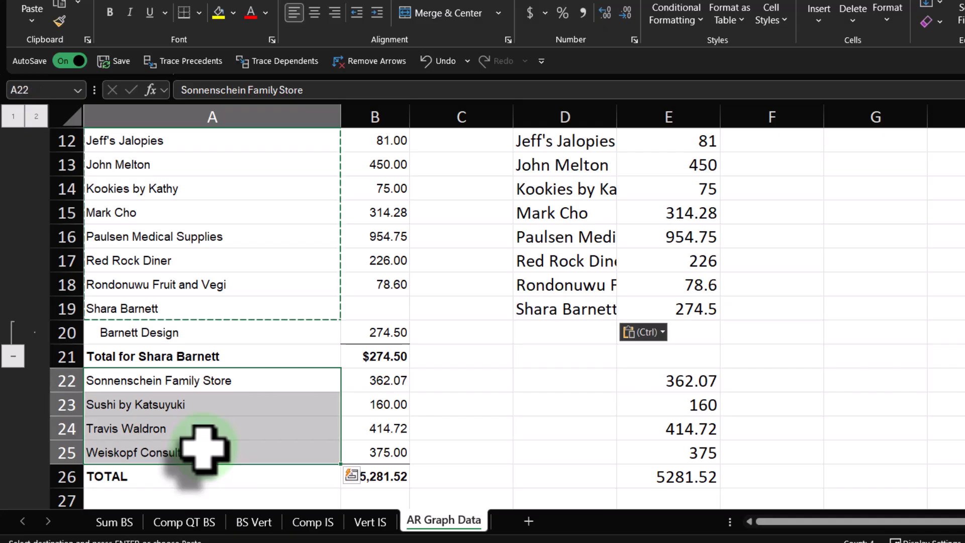
{"action": "key", "text": "ctrl+c"}
{"action": "left_click", "coordinate": [563, 380]}
{"action": "right_click", "coordinate": [569, 380]}
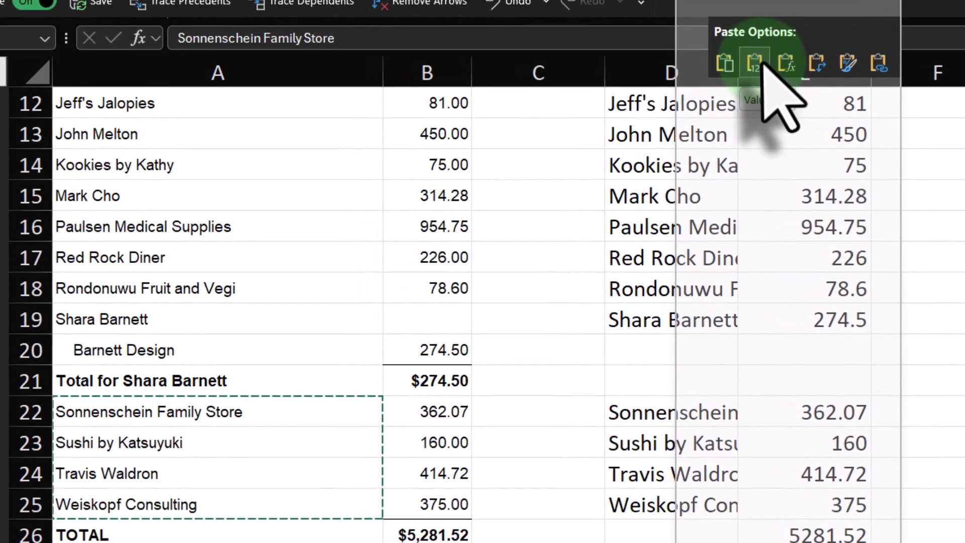
{"action": "left_click", "coordinate": [756, 62]}
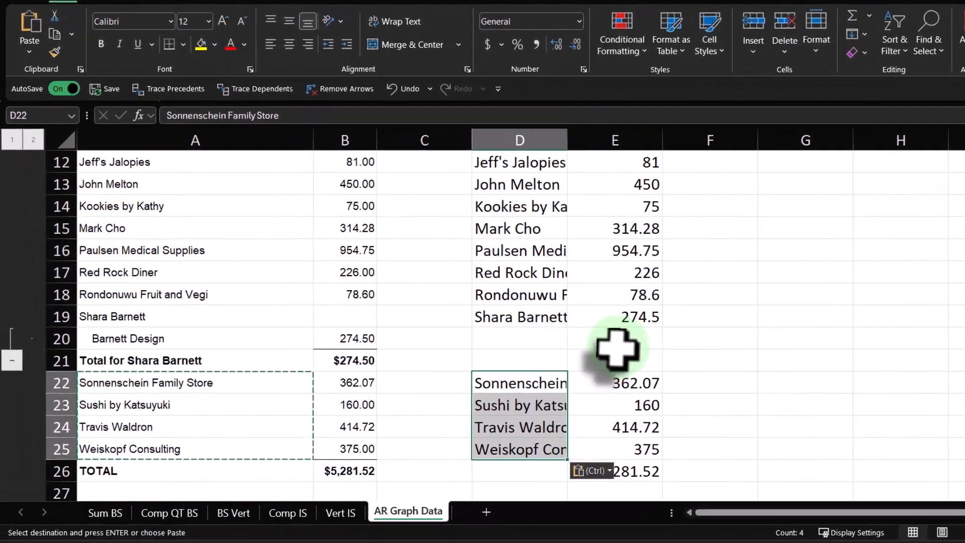
Inspect the contents of the grand total cell E26, then review the pasted names and amounts above it
{"action": "left_click", "coordinate": [618, 346]}
{"action": "scroll", "coordinate": [619, 453], "scroll_direction": "down", "scroll_amount": 2}
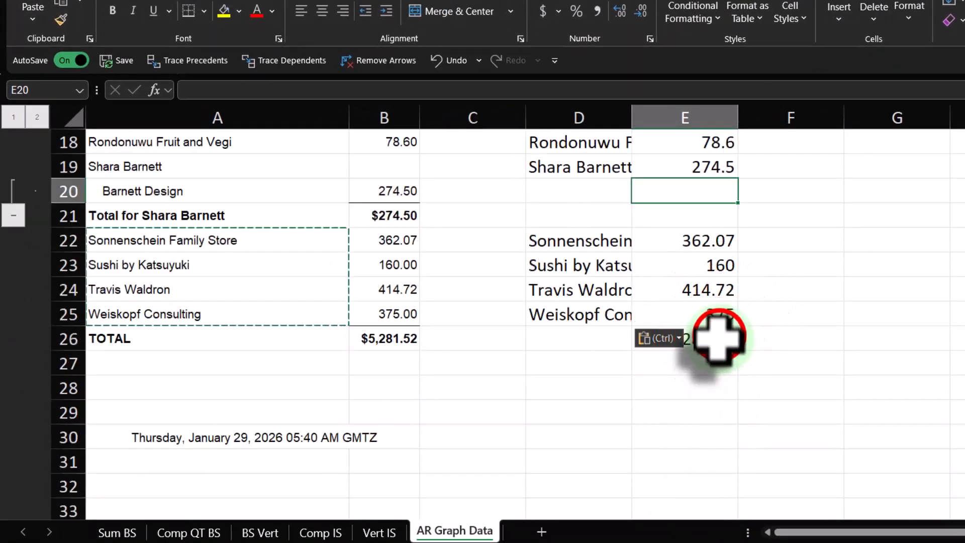
{"action": "double_click", "coordinate": [646, 338]}
{"action": "key", "text": "Return"}
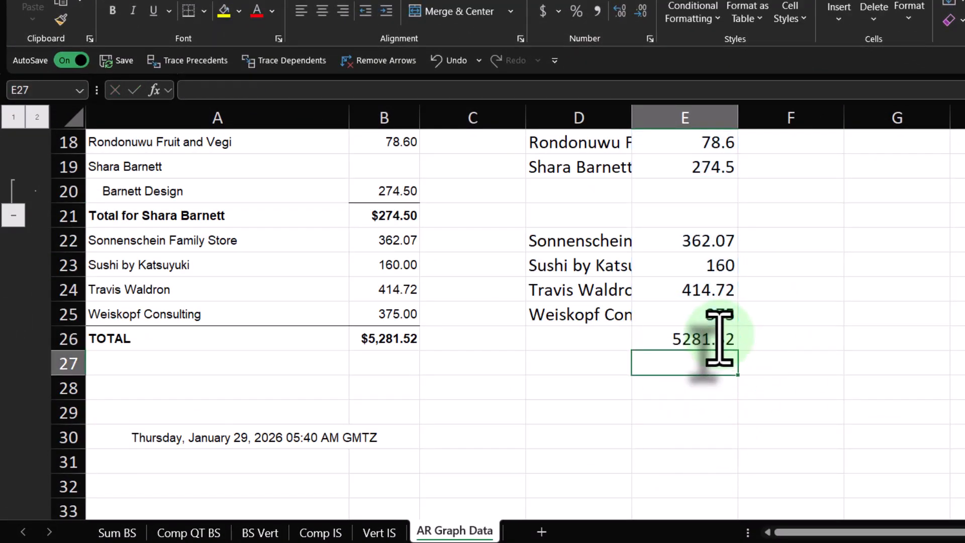
{"action": "scroll", "coordinate": [701, 379], "scroll_direction": "up", "scroll_amount": 4}
{"action": "scroll", "coordinate": [696, 382], "scroll_direction": "up", "scroll_amount": 2}
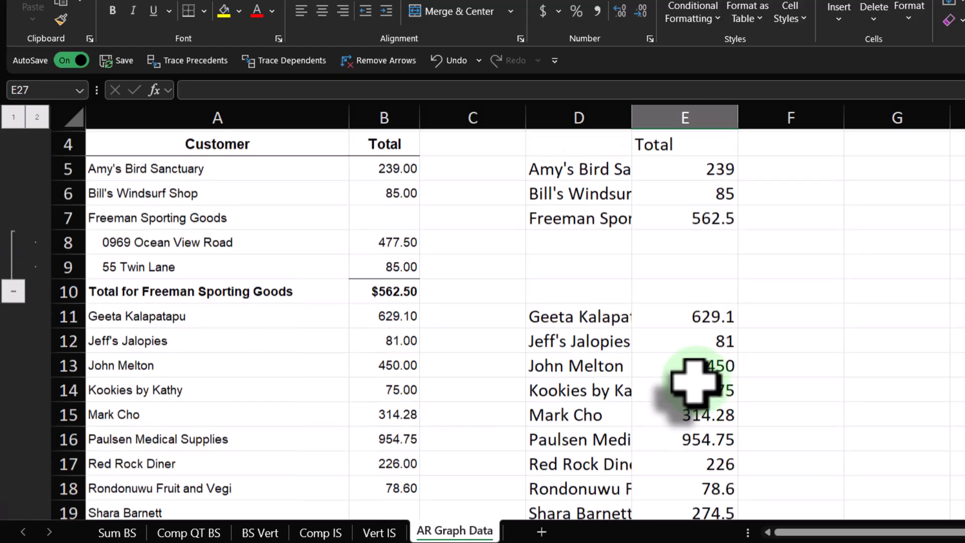
Delete the blank cells D20:E21, shifting the cells below up
{"action": "left_click_drag", "start_coordinate": [396, 309], "coordinate": [534, 358]}
{"action": "scroll", "coordinate": [533, 360], "scroll_direction": "down", "scroll_amount": 4}
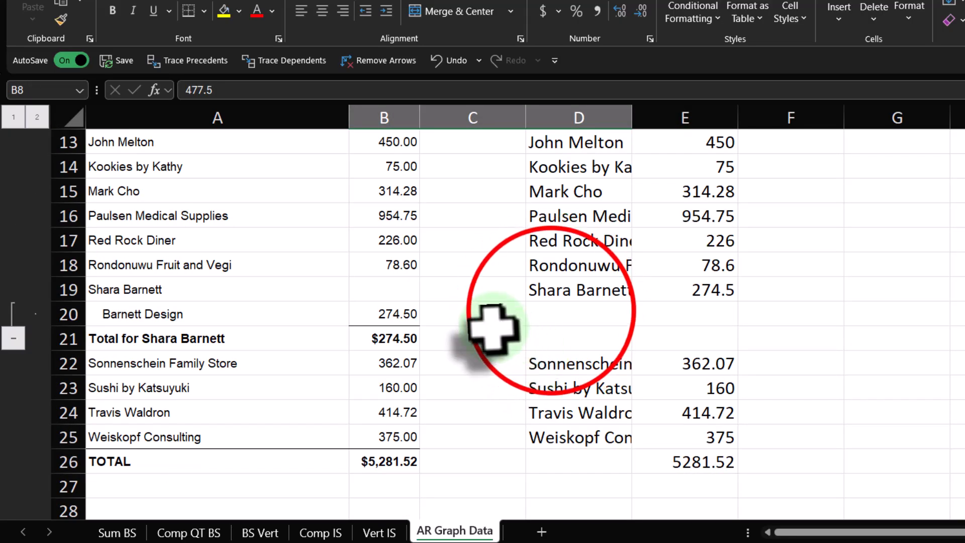
{"action": "left_click", "coordinate": [552, 314]}
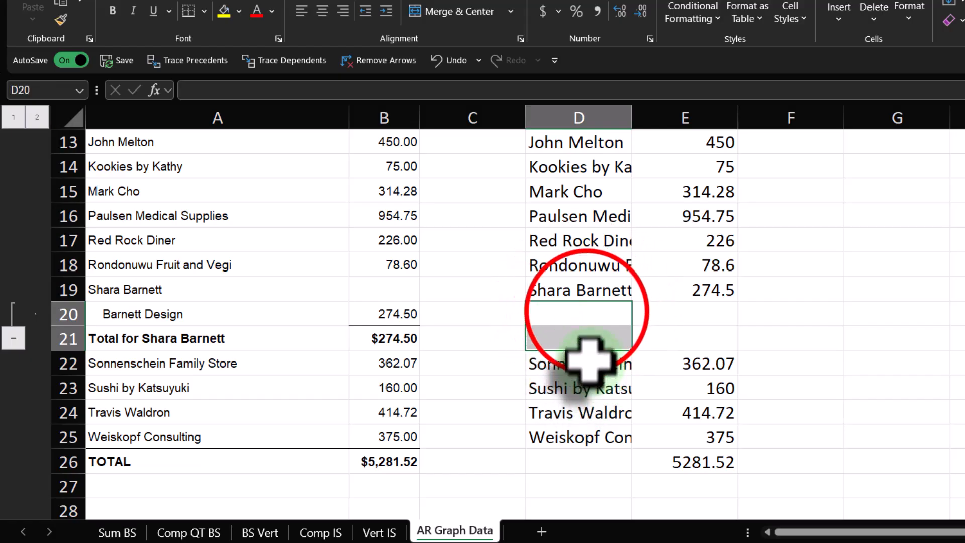
{"action": "right_click", "coordinate": [681, 330]}
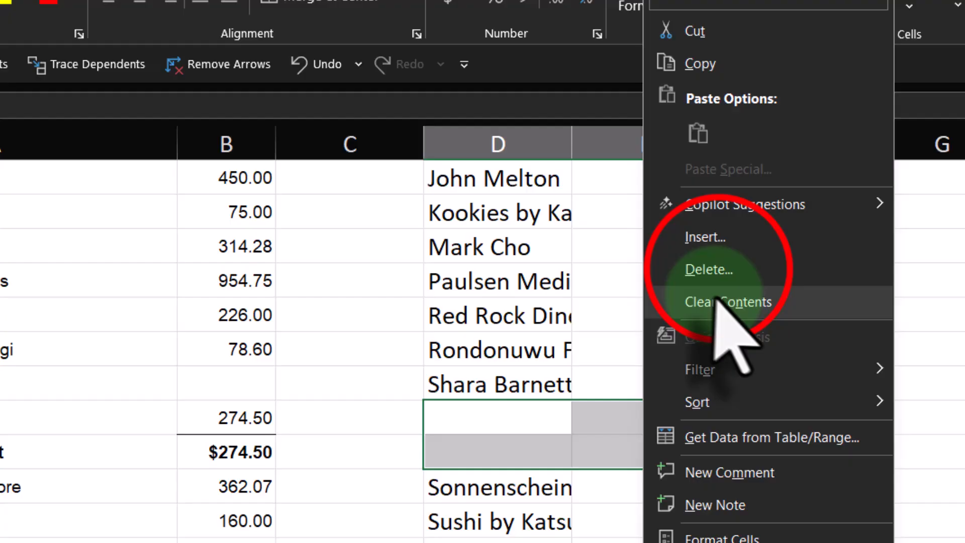
{"action": "left_click", "coordinate": [717, 270]}
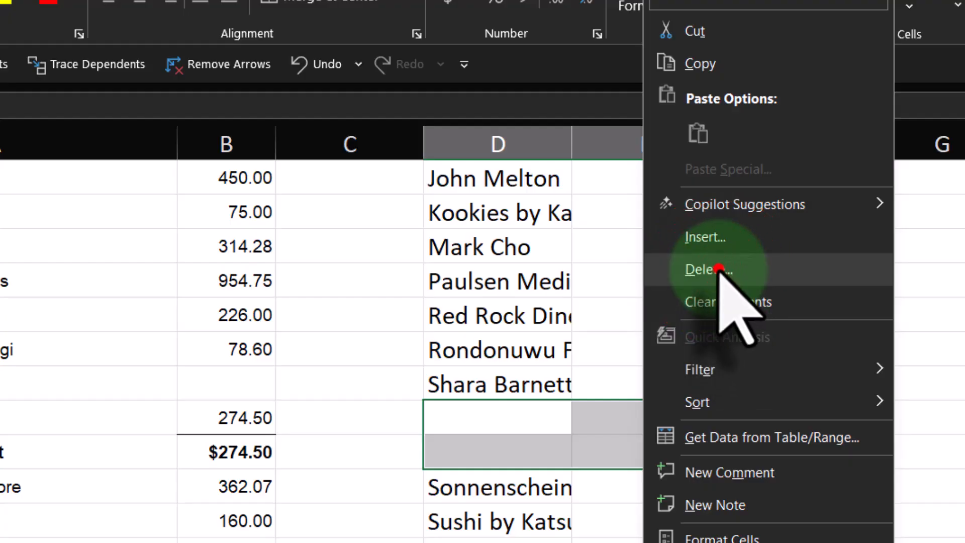
{"action": "left_click", "coordinate": [687, 291]}
{"action": "left_click", "coordinate": [682, 358]}
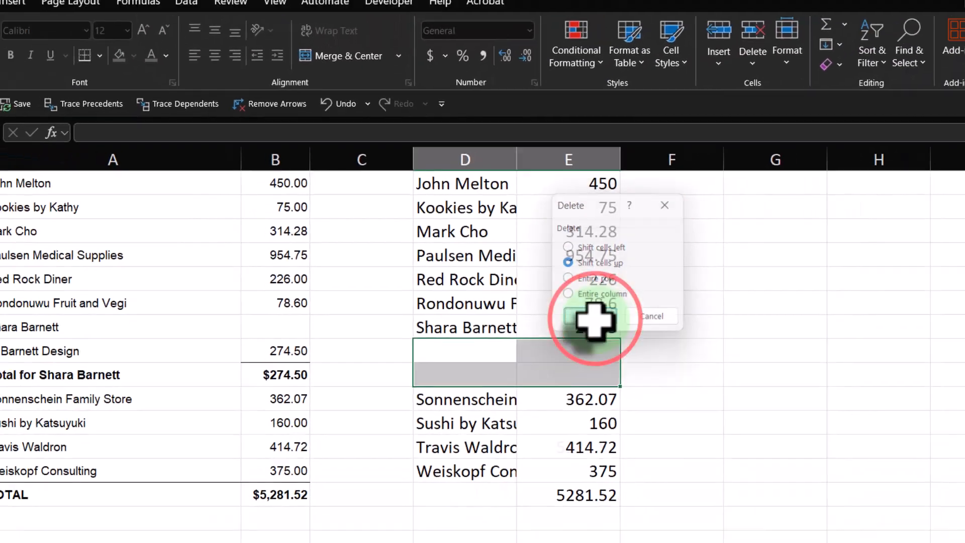
Delete the blank cells D8:E10, shifting the cells below up
{"action": "scroll", "coordinate": [609, 501], "scroll_direction": "up", "scroll_amount": 4}
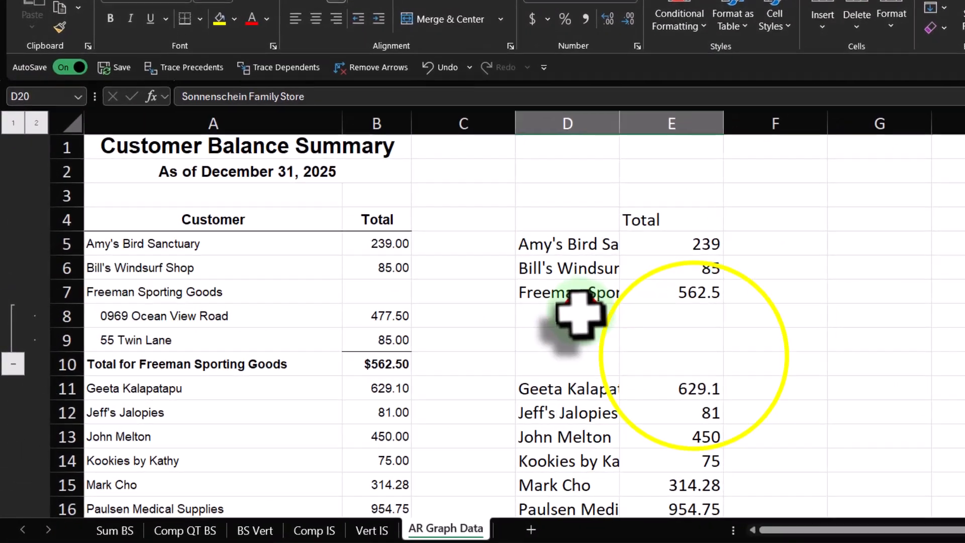
{"action": "left_click_drag", "start_coordinate": [579, 315], "coordinate": [694, 355]}
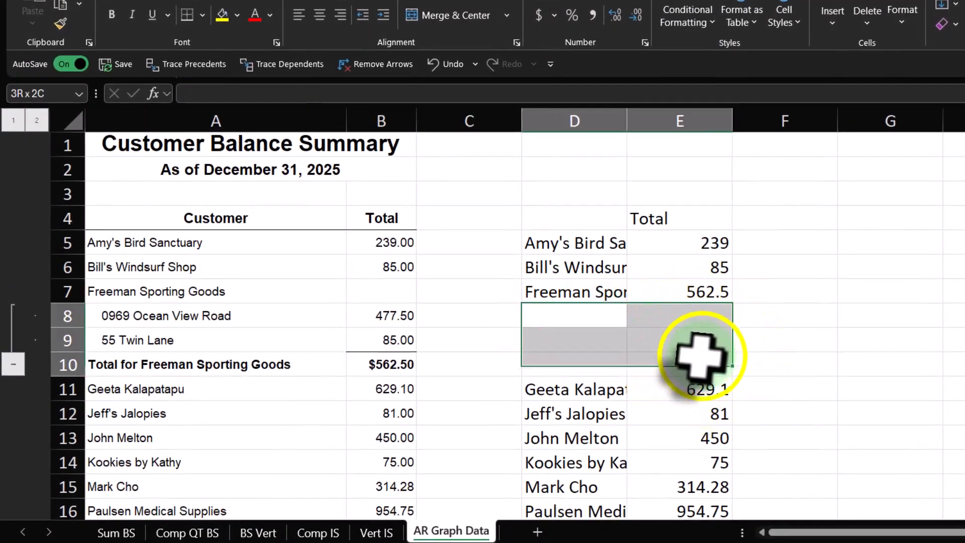
{"action": "right_click", "coordinate": [701, 355]}
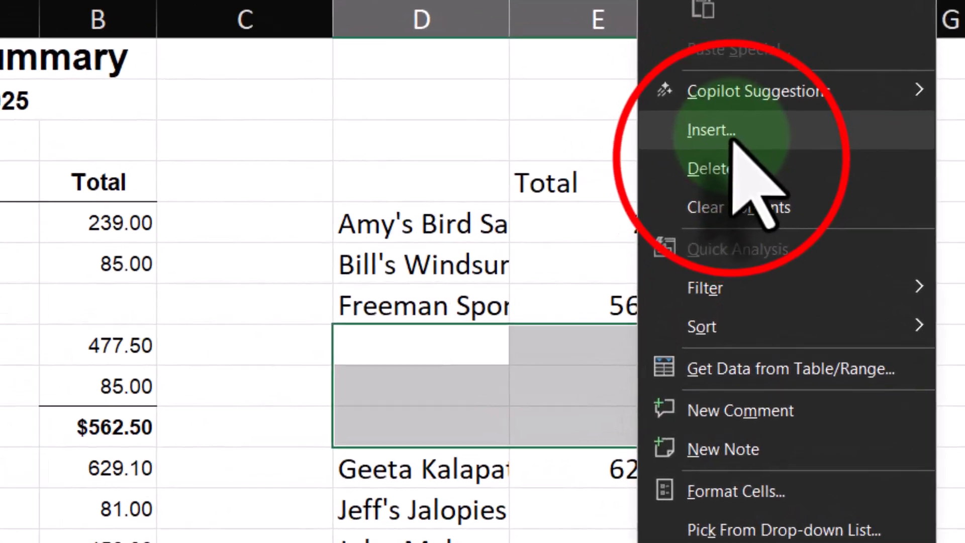
{"action": "left_click", "coordinate": [760, 207]}
{"action": "left_click", "coordinate": [714, 194]}
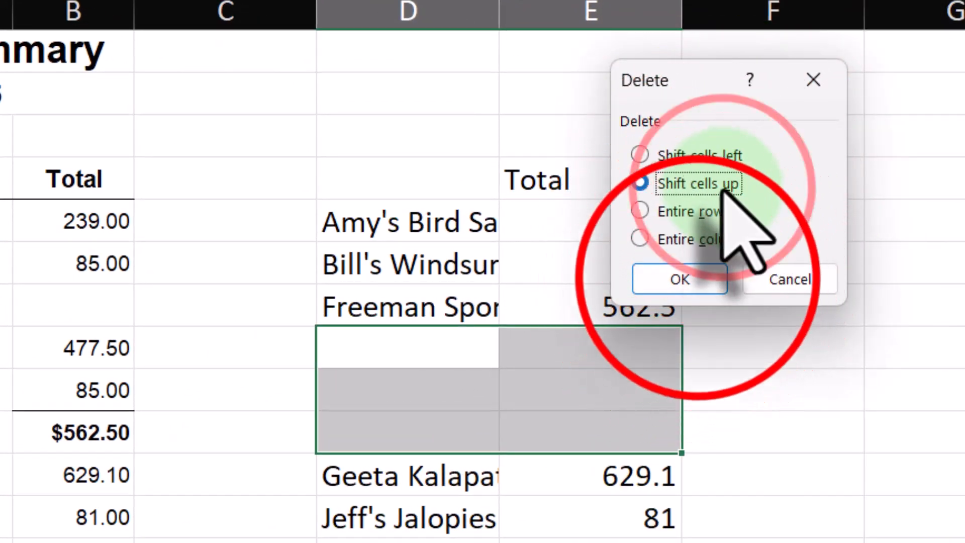
{"action": "left_click", "coordinate": [684, 279]}
{"action": "left_click", "coordinate": [689, 398]}
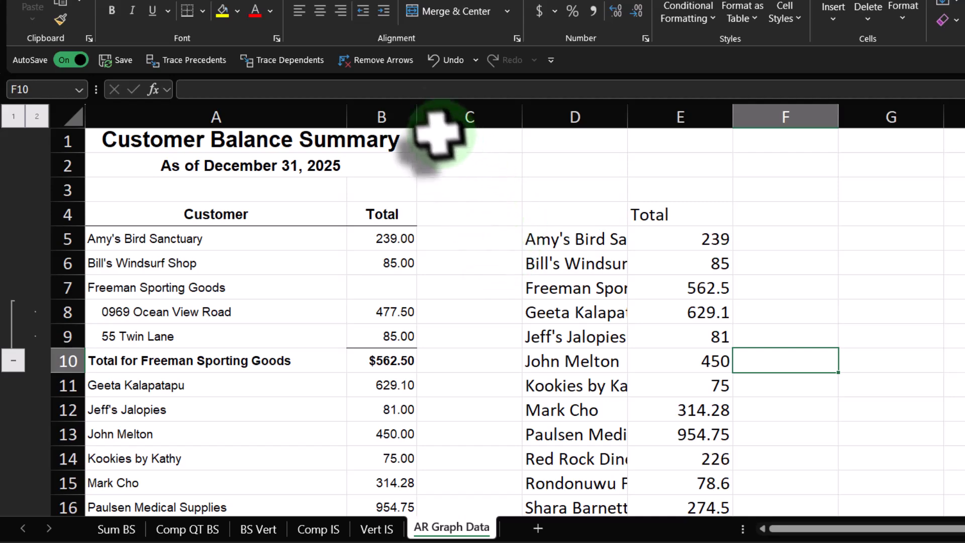
Hide columns A through C and clear the Total header in E4
{"action": "left_click_drag", "start_coordinate": [437, 108], "coordinate": [130, 120]}
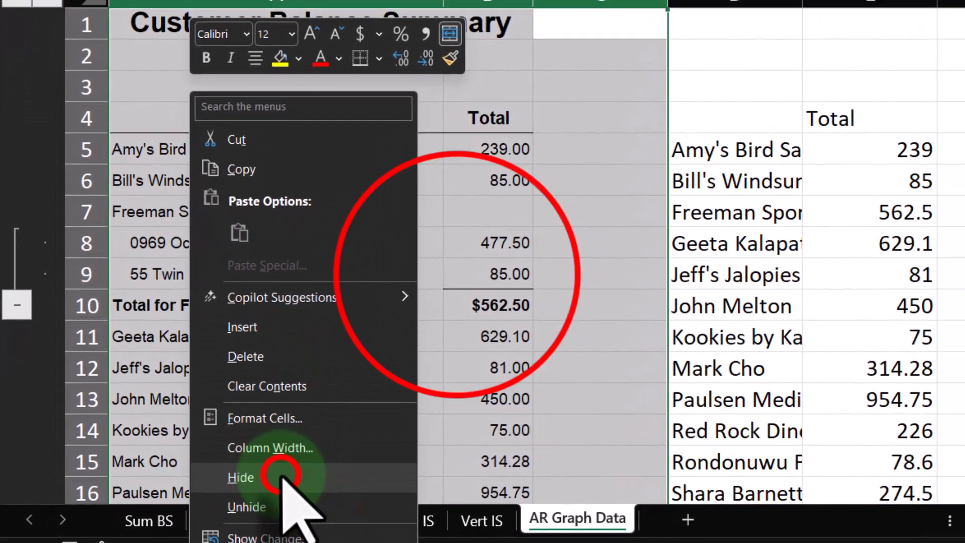
{"action": "left_click", "coordinate": [188, 495]}
{"action": "left_click", "coordinate": [304, 328]}
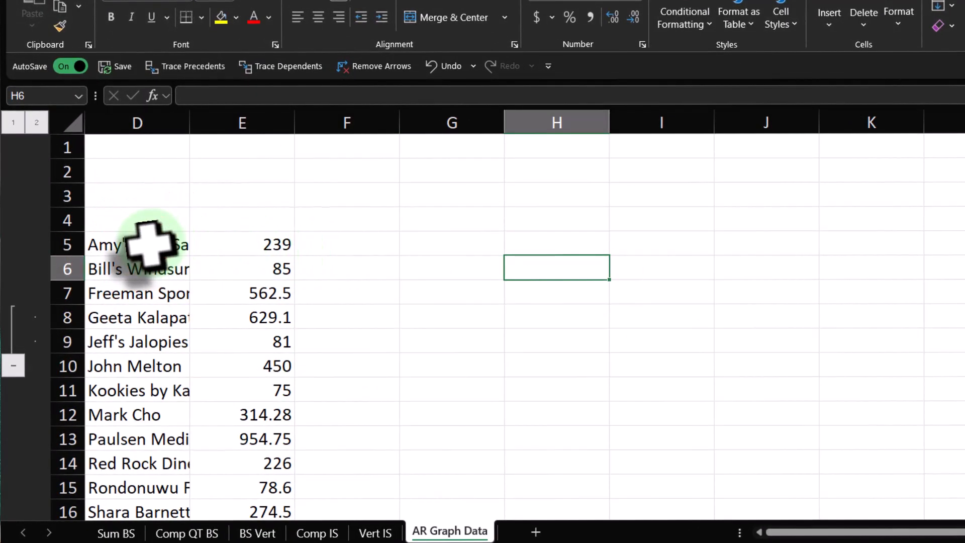
Move the range D5:E23 up so the list starts in D1, and autofit column D to the customer names
{"action": "left_click_drag", "start_coordinate": [203, 523], "coordinate": [209, 500]}
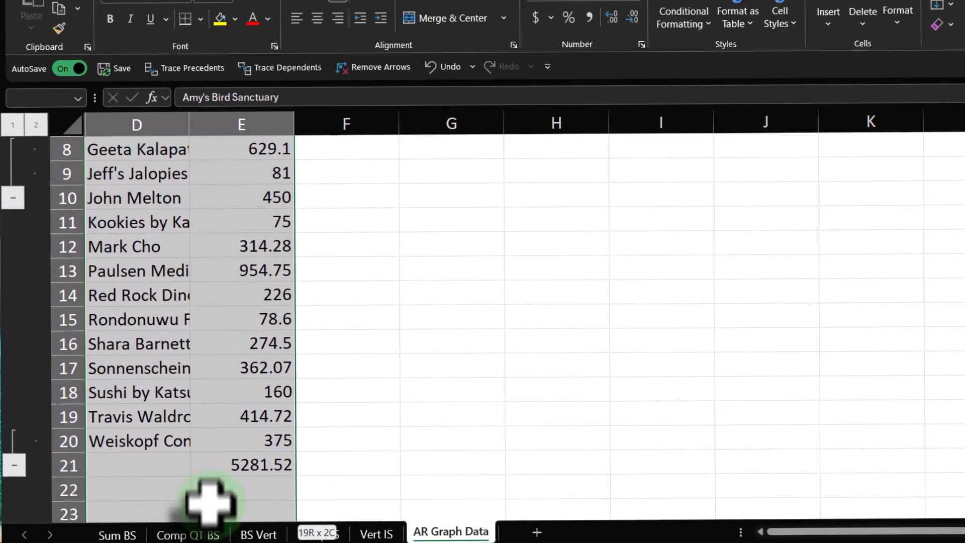
{"action": "key", "text": "ctrl+c"}
{"action": "scroll", "coordinate": [215, 468], "scroll_direction": "up", "scroll_amount": 3}
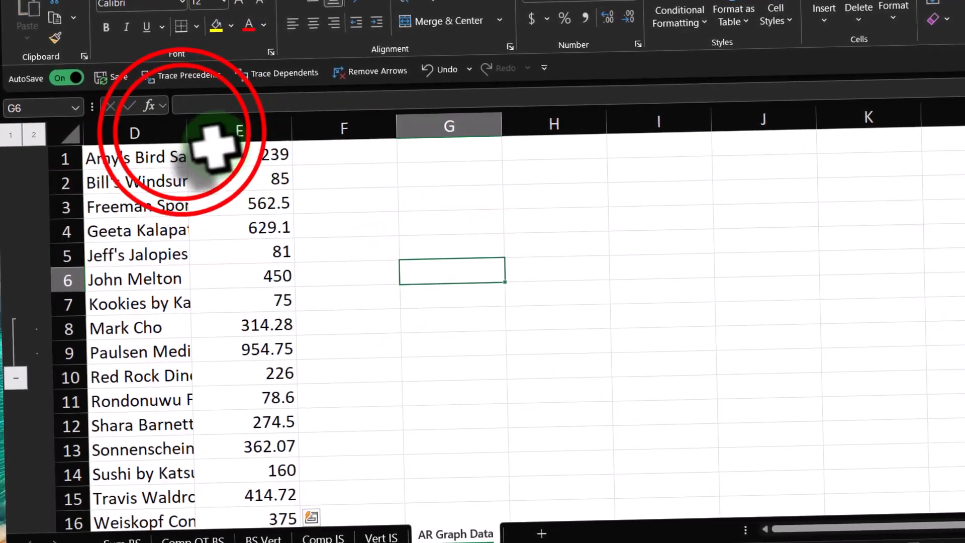
{"action": "double_click", "coordinate": [187, 135]}
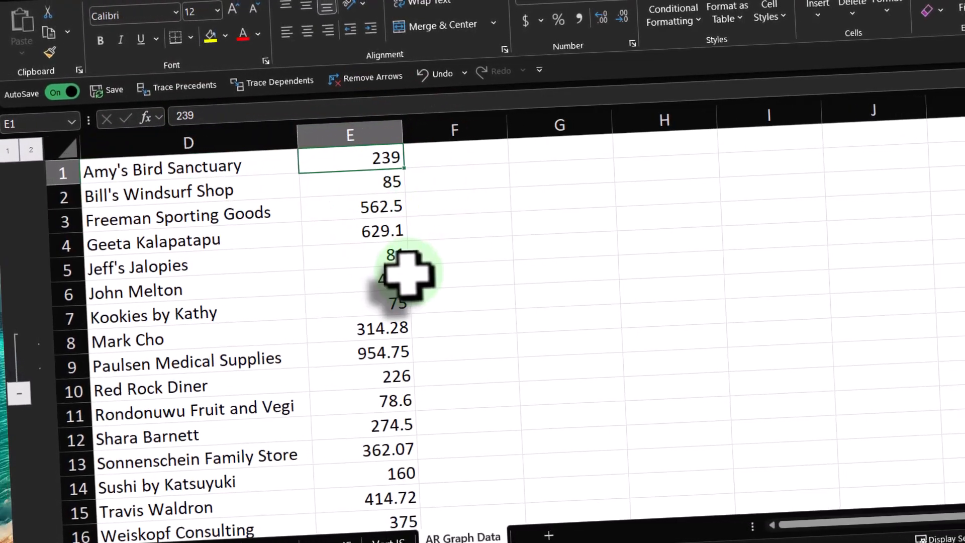
{"action": "scroll", "coordinate": [407, 274], "scroll_direction": "down", "scroll_amount": 4}
{"action": "scroll", "coordinate": [390, 311], "scroll_direction": "up", "scroll_amount": 4}
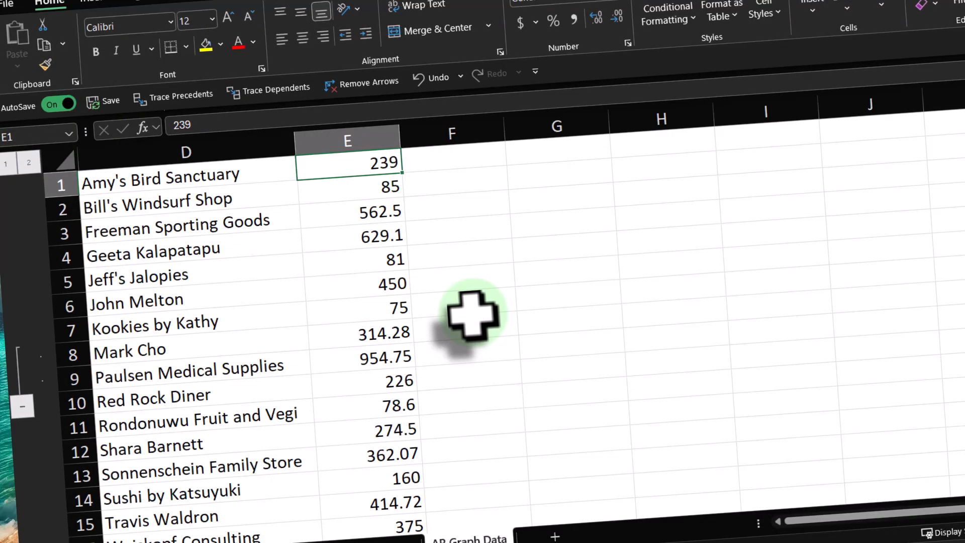
{"action": "scroll", "coordinate": [472, 314], "scroll_direction": "down", "scroll_amount": 3}
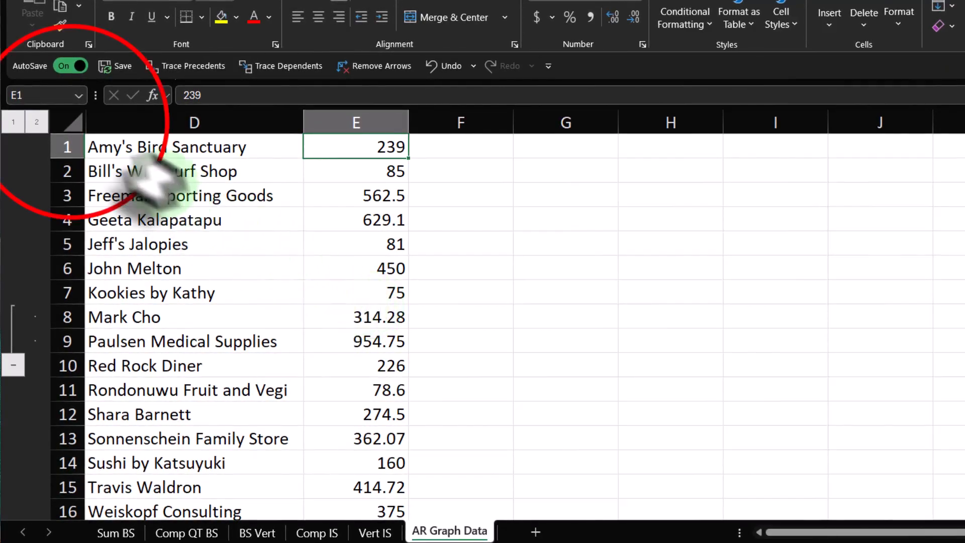
Format the whole sheet as Currency with no symbol, 0 decimal places and negative numbers in red parentheses
{"action": "left_click", "coordinate": [70, 123]}
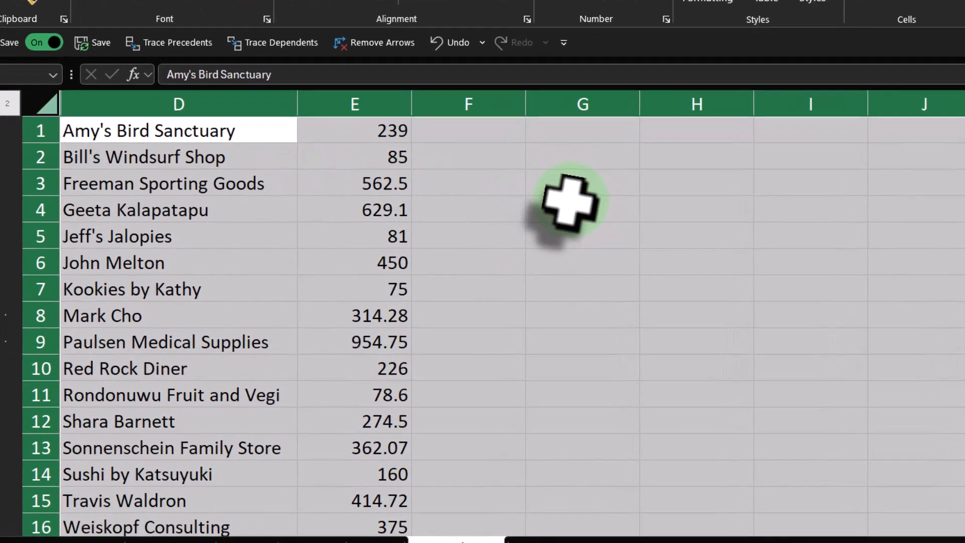
{"action": "right_click", "coordinate": [554, 208]}
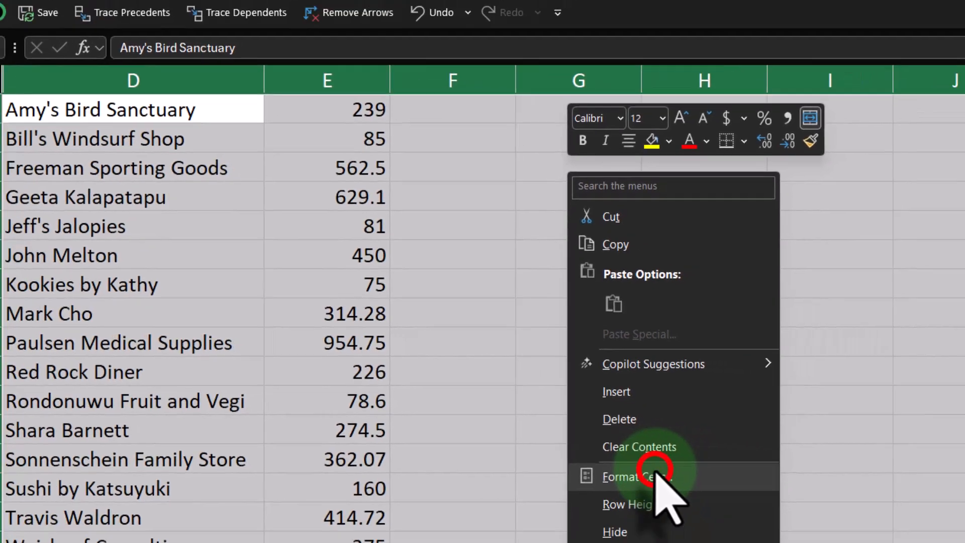
{"action": "left_click", "coordinate": [724, 500]}
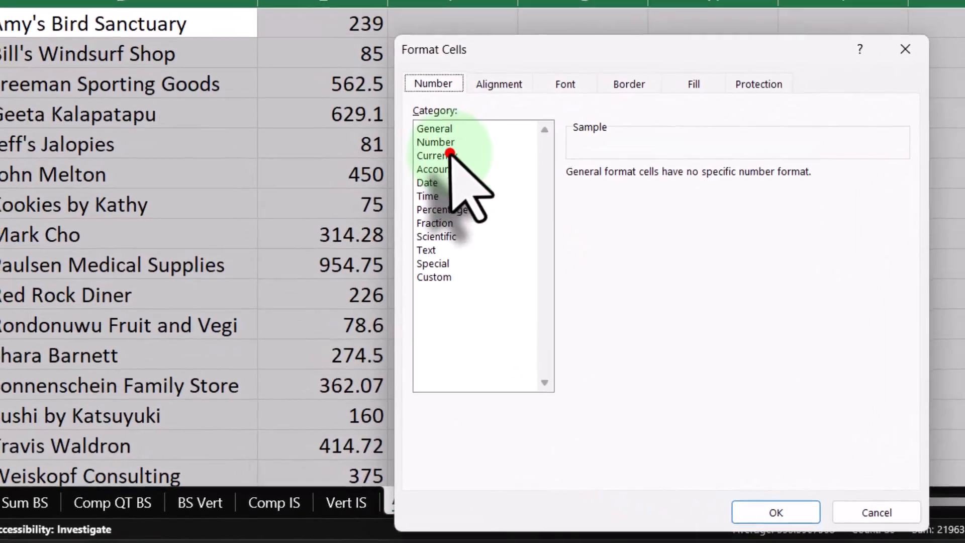
{"action": "left_click", "coordinate": [388, 236]}
{"action": "left_click", "coordinate": [490, 330]}
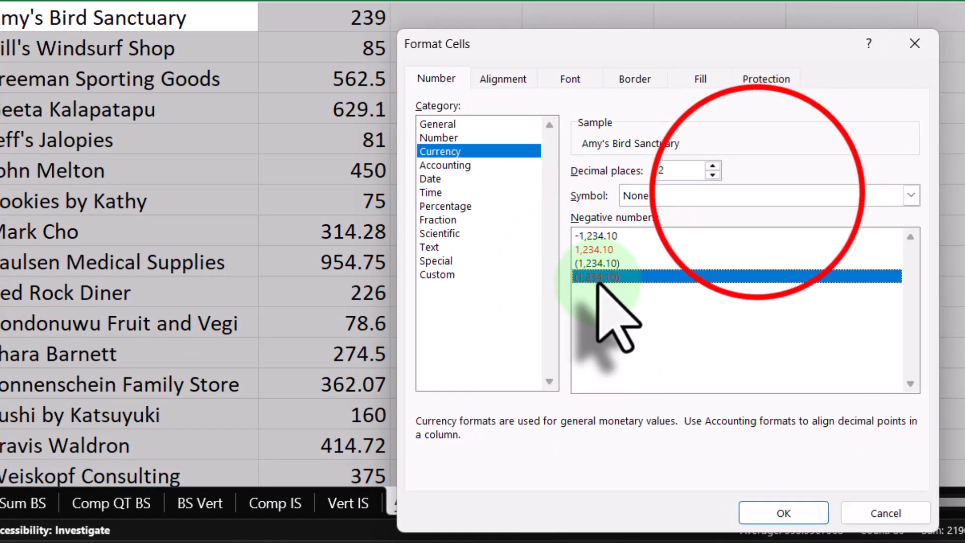
{"action": "left_click", "coordinate": [757, 195]}
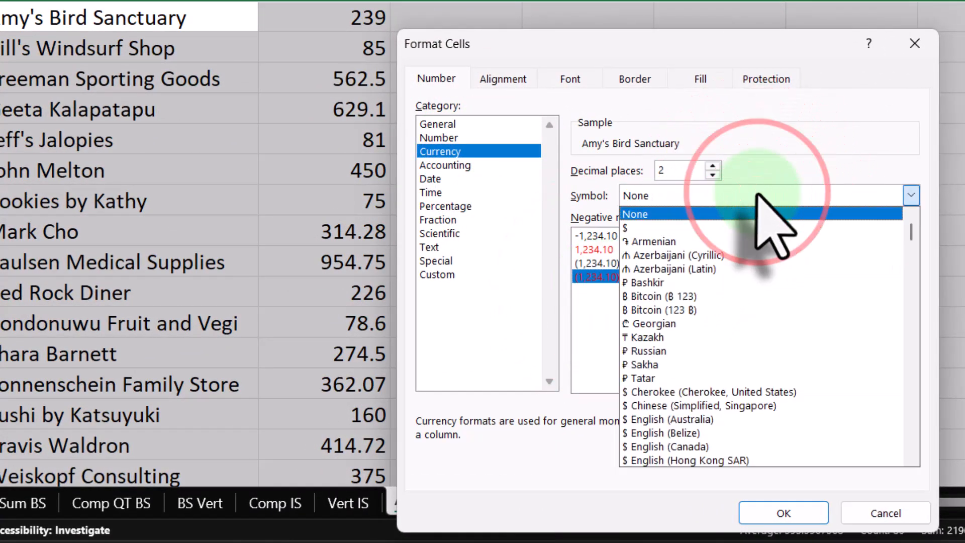
{"action": "left_click", "coordinate": [690, 213]}
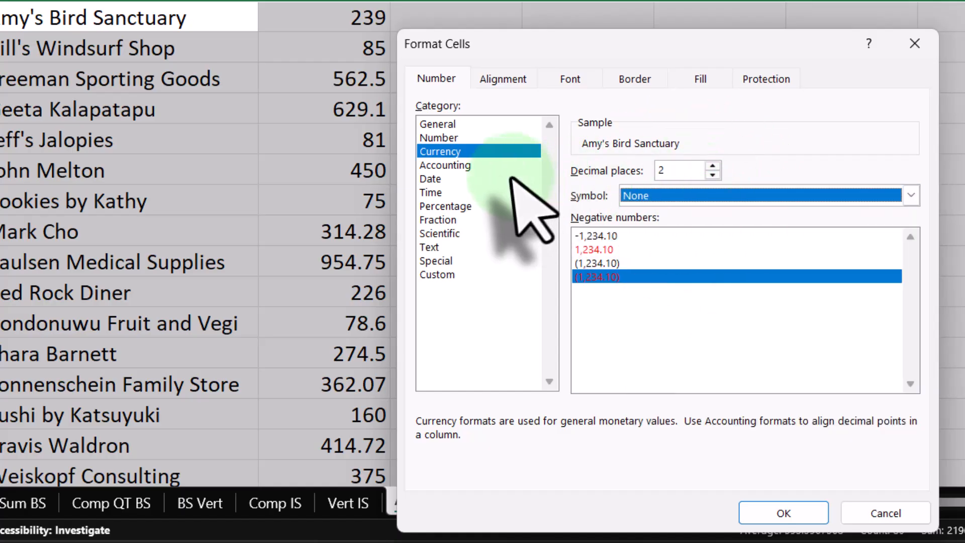
{"action": "double_click", "coordinate": [716, 178]}
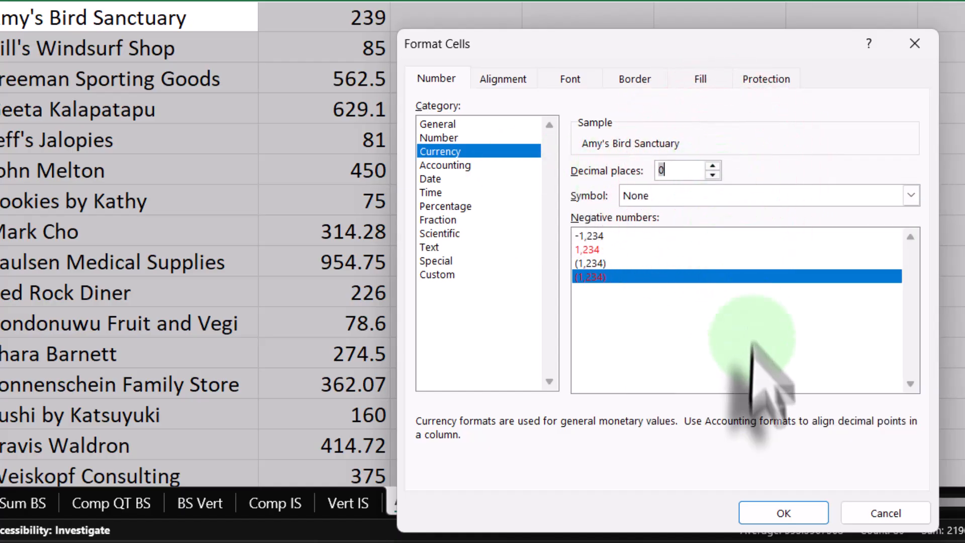
{"action": "left_click", "coordinate": [784, 512]}
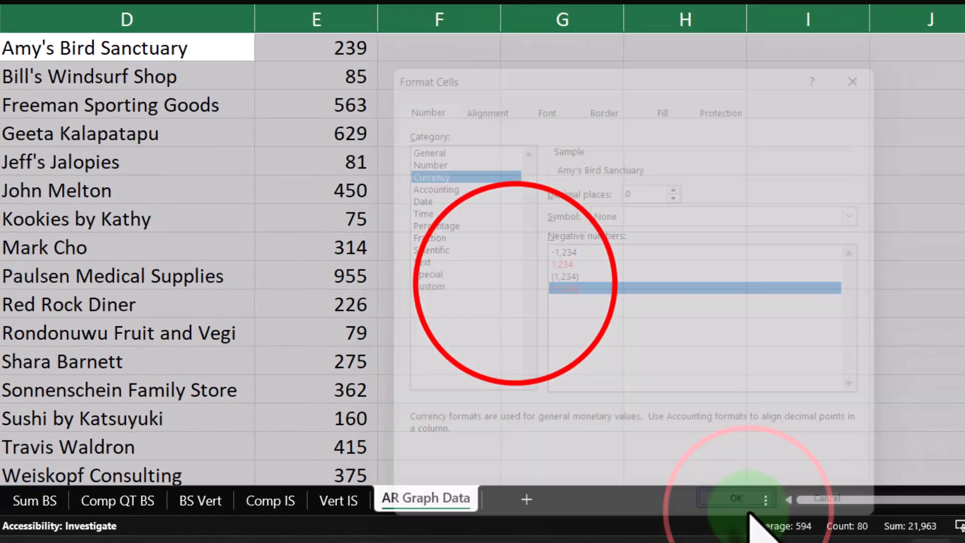
{"action": "left_click", "coordinate": [556, 262]}
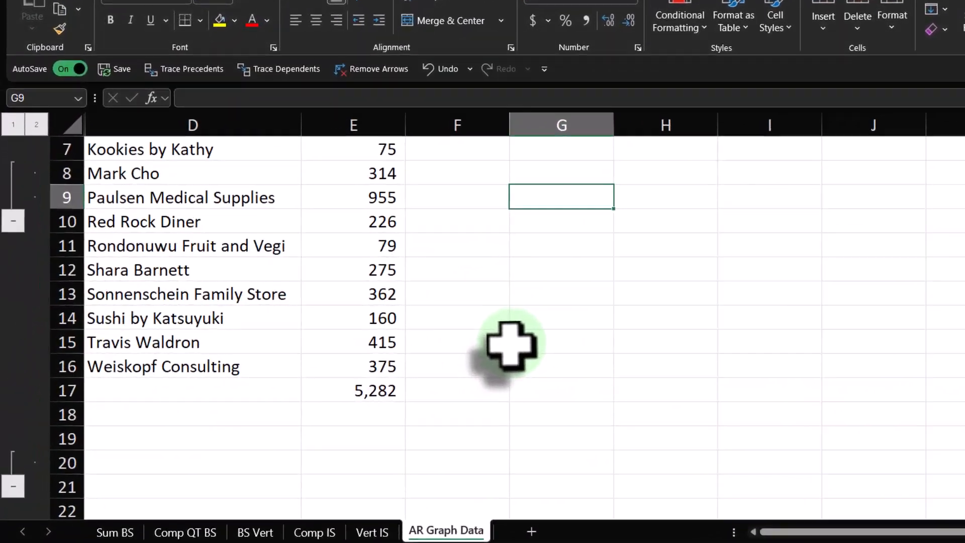
{"action": "scroll", "coordinate": [511, 346], "scroll_direction": "down", "scroll_amount": 1}
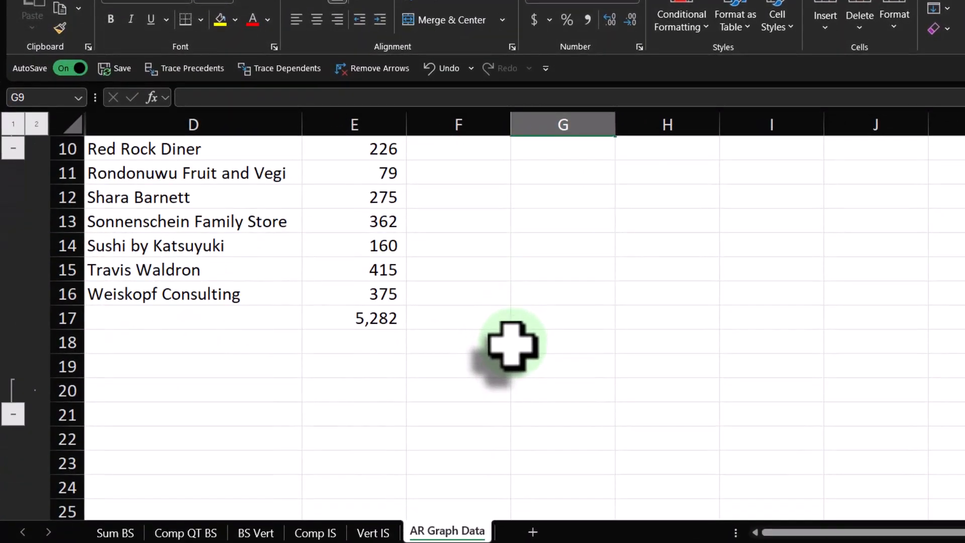
{"action": "scroll", "coordinate": [511, 346], "scroll_direction": "up", "scroll_amount": 3}
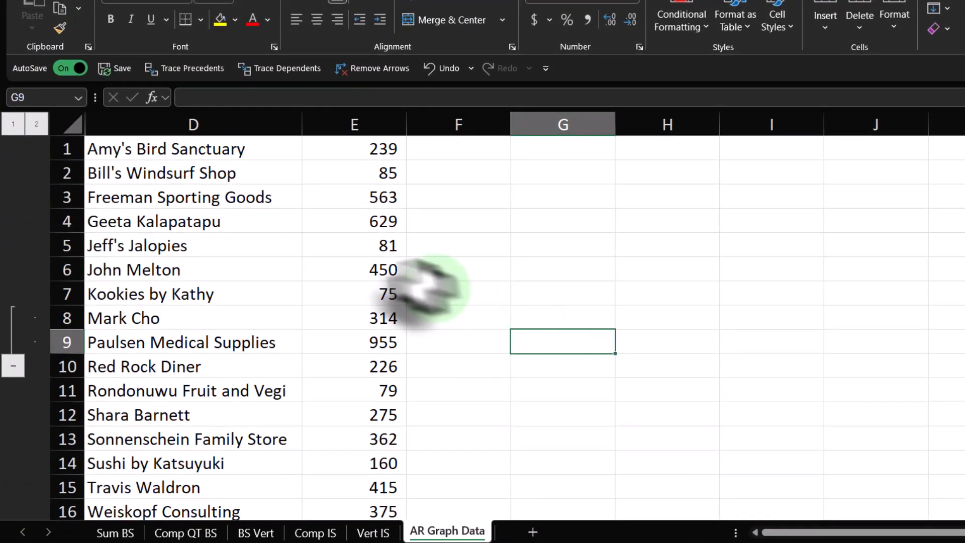
Apply bold formatting to the entire AR Graph Data sheet
{"action": "left_click", "coordinate": [65, 129]}
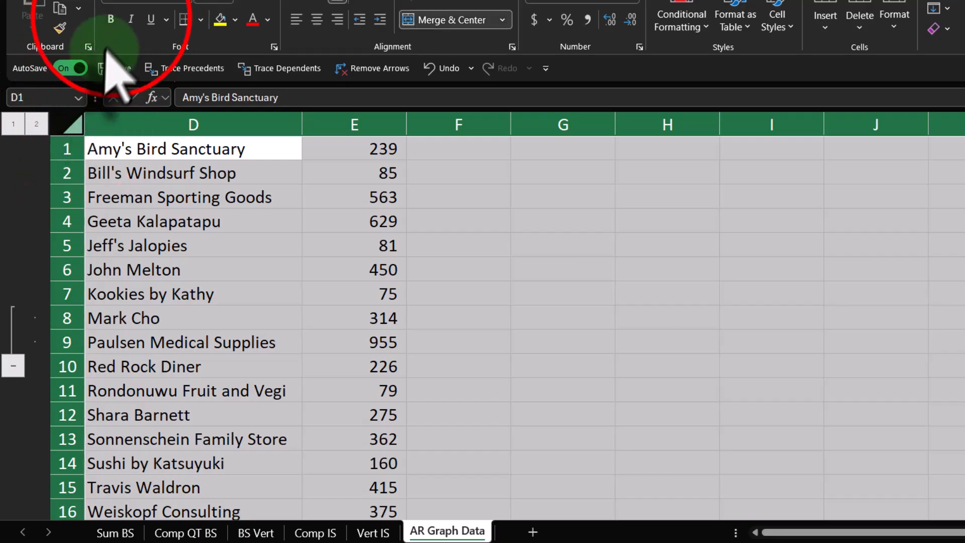
{"action": "left_click", "coordinate": [111, 19]}
{"action": "left_click", "coordinate": [653, 287]}
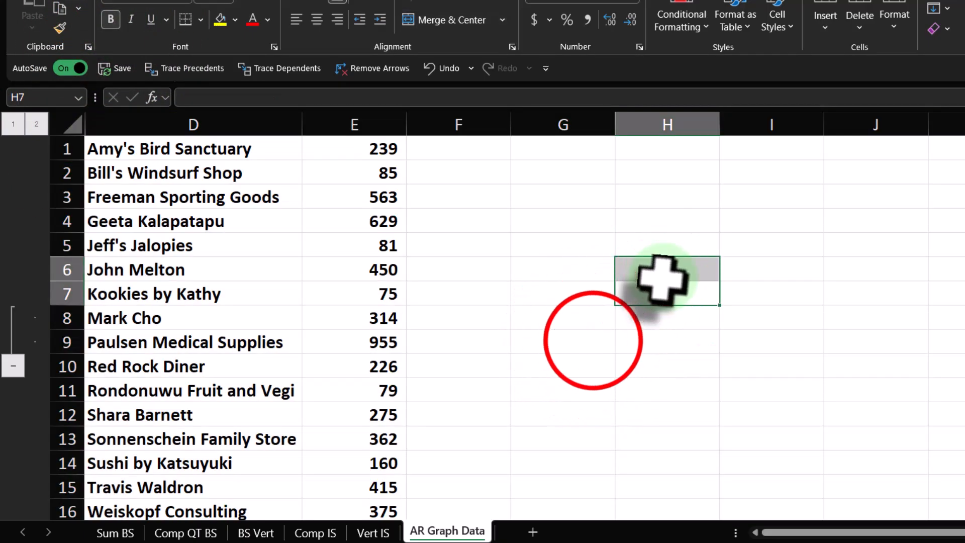
{"action": "left_click", "coordinate": [592, 342]}
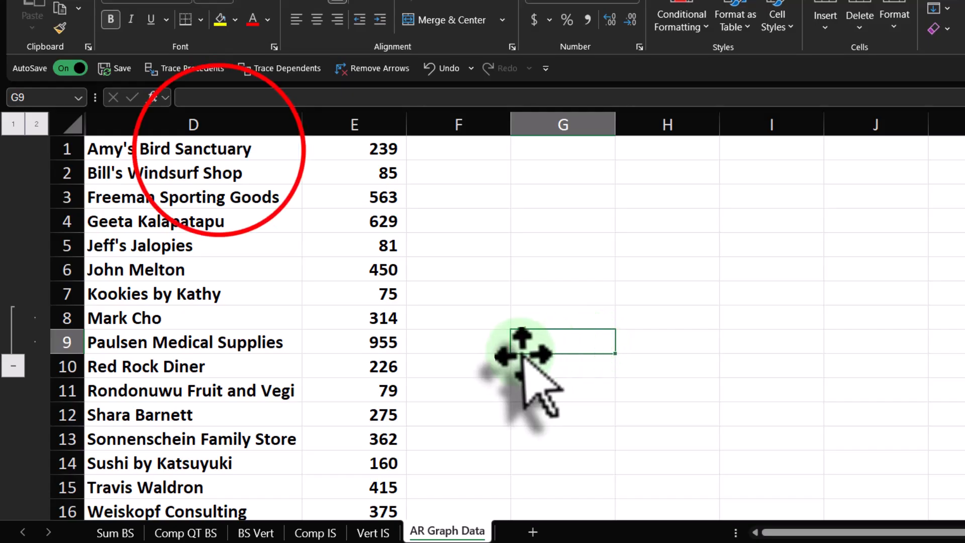
Insert a 3-D pie chart based on the customer names and balances in D1:E16
{"action": "left_click_drag", "start_coordinate": [226, 150], "coordinate": [324, 446]}
{"action": "left_click", "coordinate": [92, 29]}
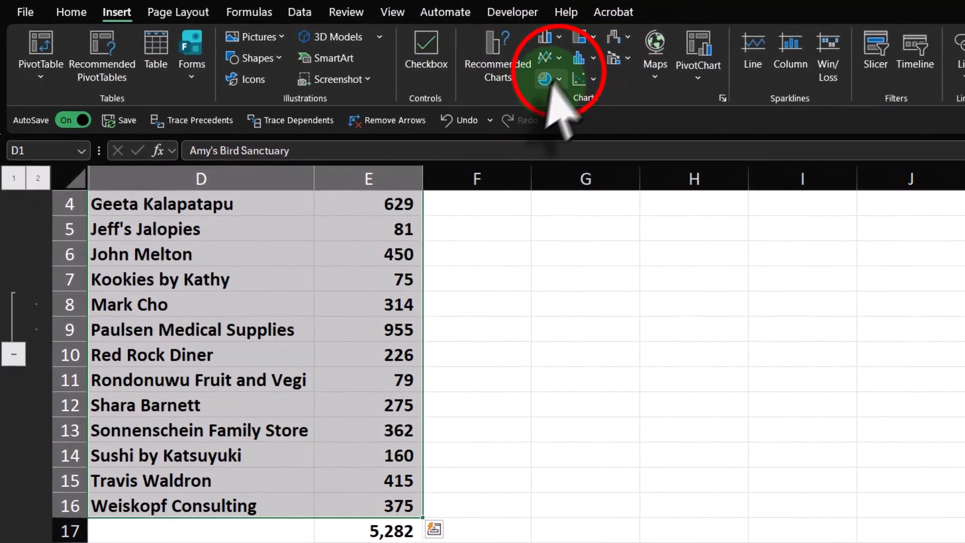
{"action": "left_click", "coordinate": [510, 112]}
{"action": "left_click", "coordinate": [536, 162]}
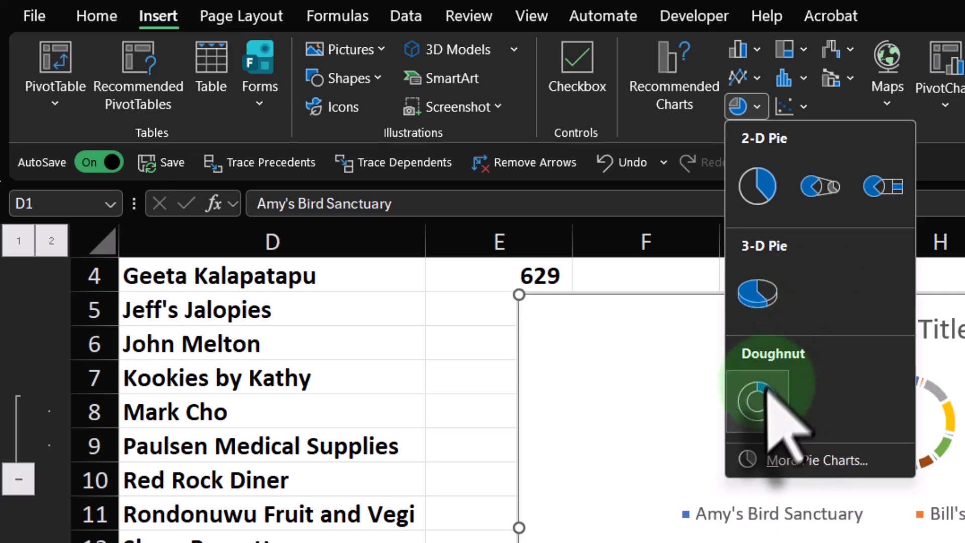
{"action": "left_click", "coordinate": [758, 294]}
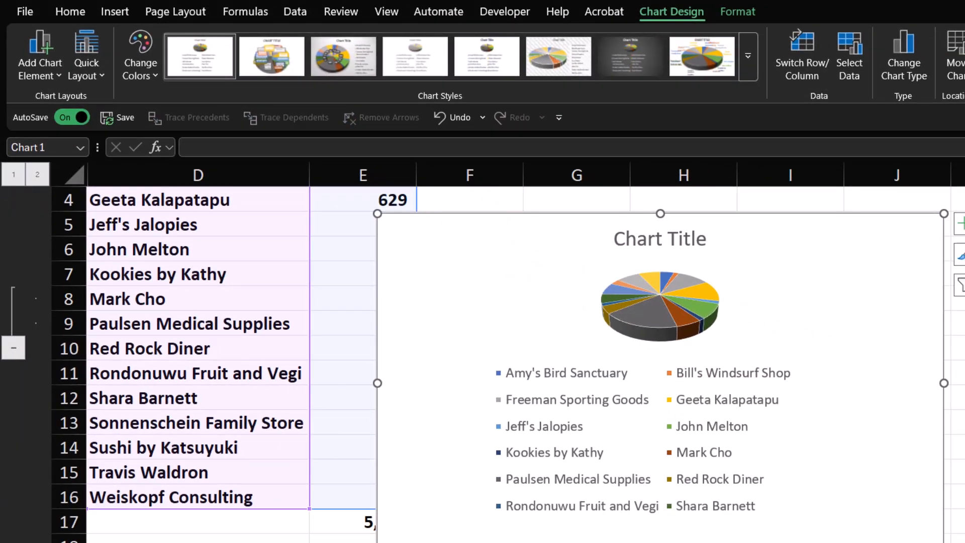
Move the pie chart clear of the balances in column E, with its top edge in row 1
{"action": "left_click_drag", "start_coordinate": [836, 295], "coordinate": [930, 279]}
{"action": "left_click_drag", "start_coordinate": [826, 344], "coordinate": [785, 422]}
{"action": "left_click", "coordinate": [964, 350]}
{"action": "left_click_drag", "start_coordinate": [883, 480], "coordinate": [941, 458]}
{"action": "scroll", "coordinate": [946, 432], "scroll_direction": "up", "scroll_amount": 1}
{"action": "left_click", "coordinate": [903, 284]}
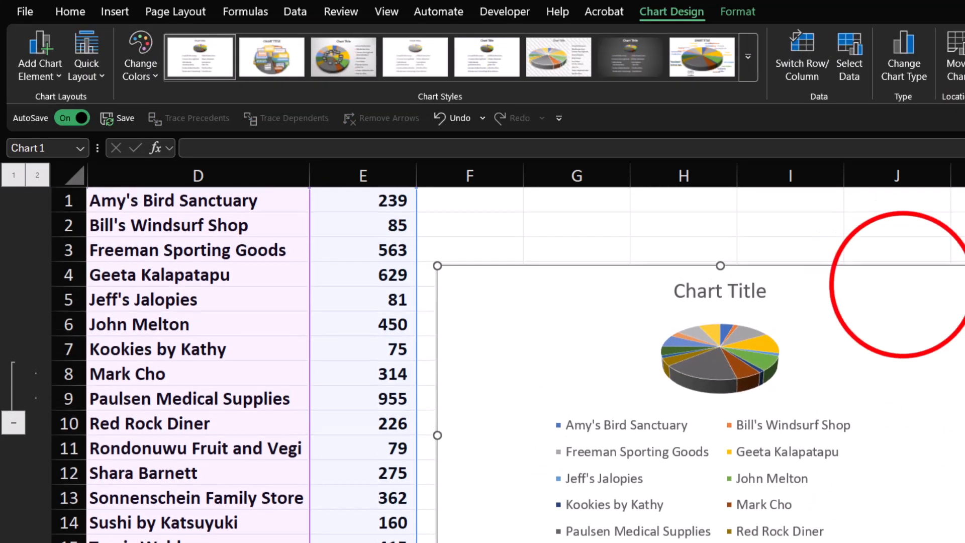
{"action": "left_click_drag", "start_coordinate": [903, 284], "coordinate": [901, 209]}
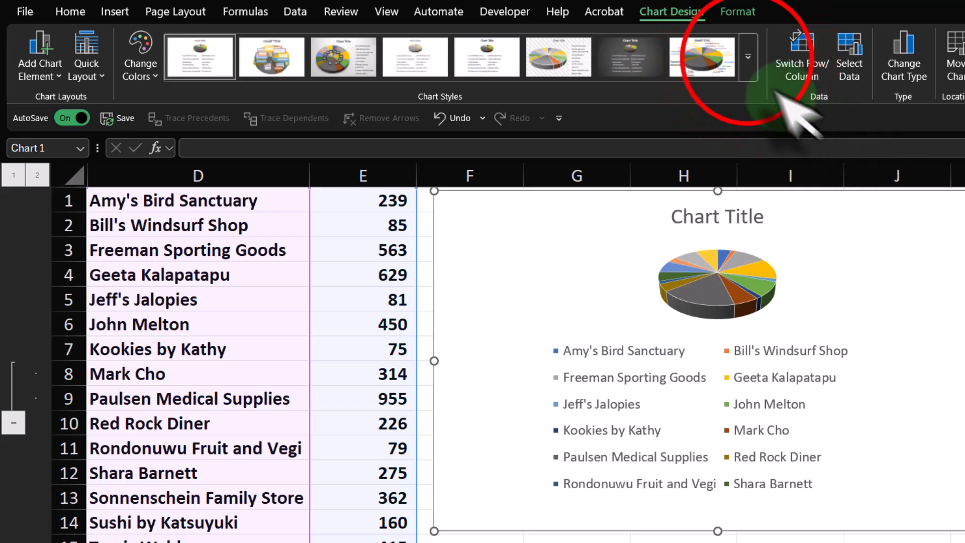
Look through the pie chart's available styles and colour options, and delete the chart
{"action": "left_click", "coordinate": [748, 56]}
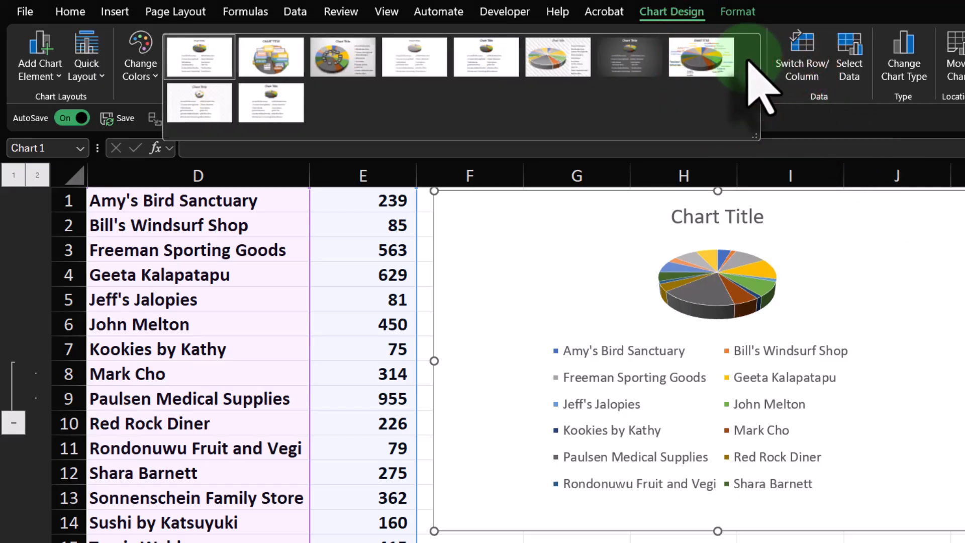
{"action": "left_click", "coordinate": [916, 217]}
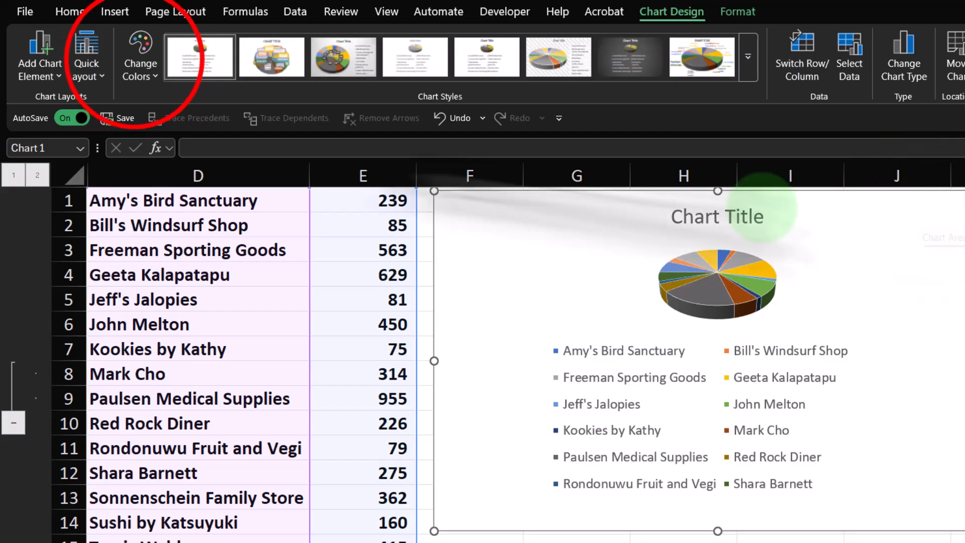
{"action": "left_click", "coordinate": [138, 59]}
{"action": "left_click", "coordinate": [140, 66]}
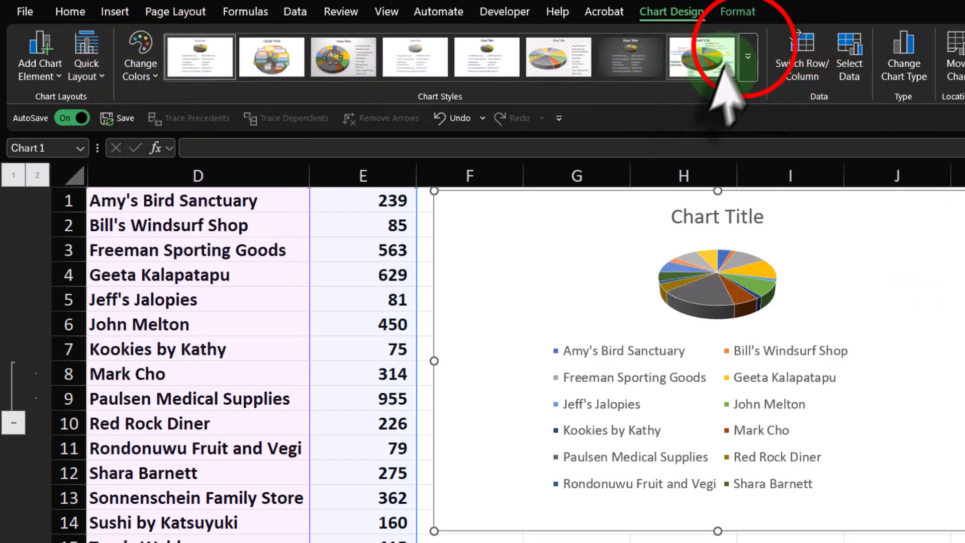
{"action": "left_click", "coordinate": [749, 60]}
{"action": "left_click", "coordinate": [953, 217]}
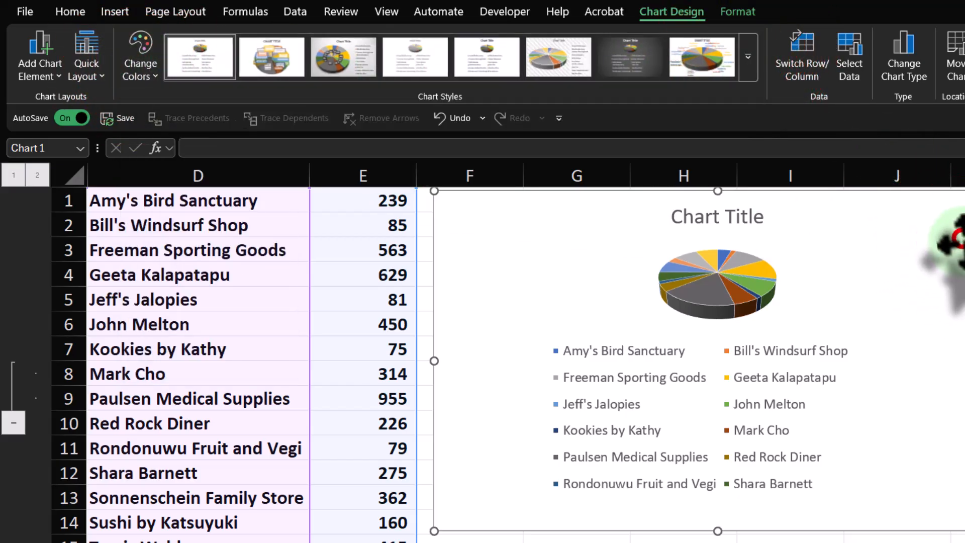
{"action": "key", "text": "Delete"}
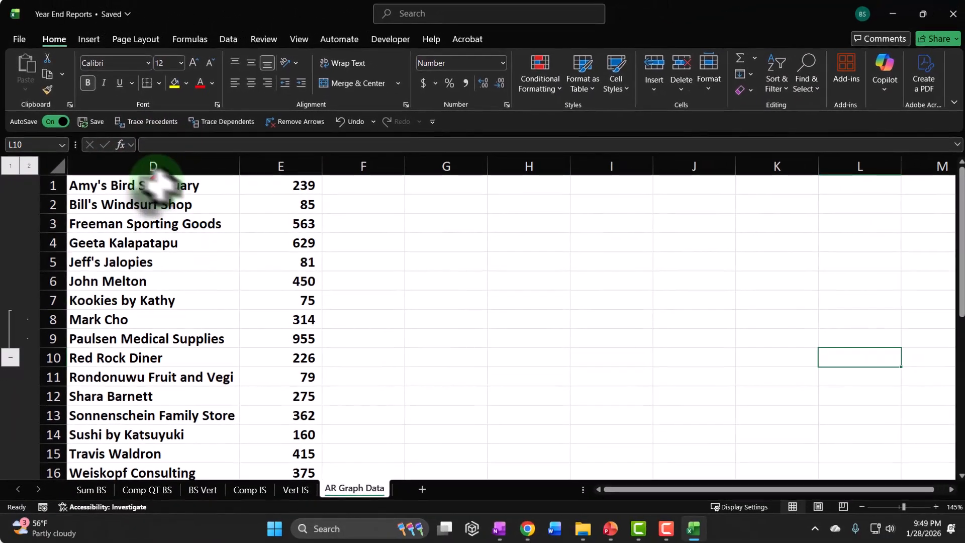
Insert a doughnut chart based on the customer names and balances in D1:E16
{"action": "left_click_drag", "start_coordinate": [170, 190], "coordinate": [322, 428]}
{"action": "scroll", "coordinate": [646, 371], "scroll_direction": "up", "scroll_amount": 1}
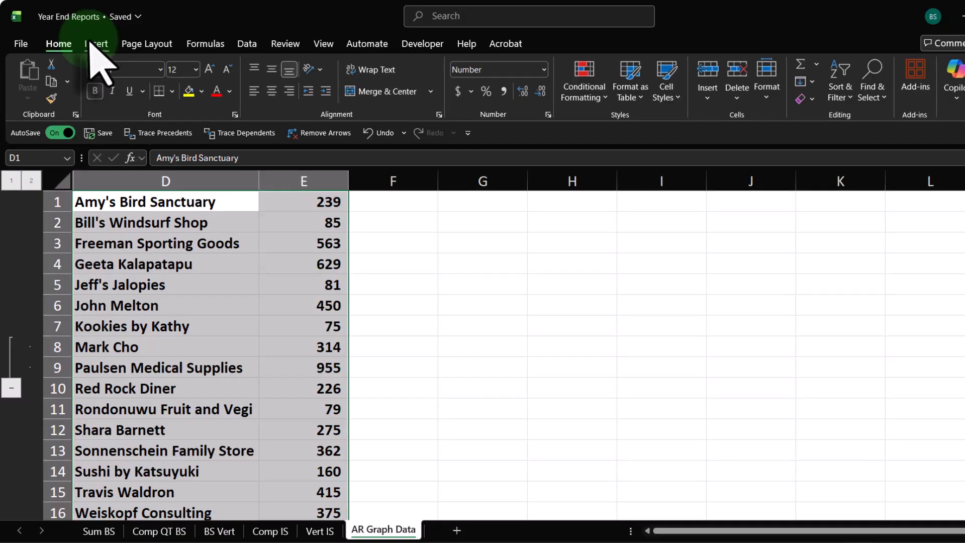
{"action": "left_click", "coordinate": [95, 44]}
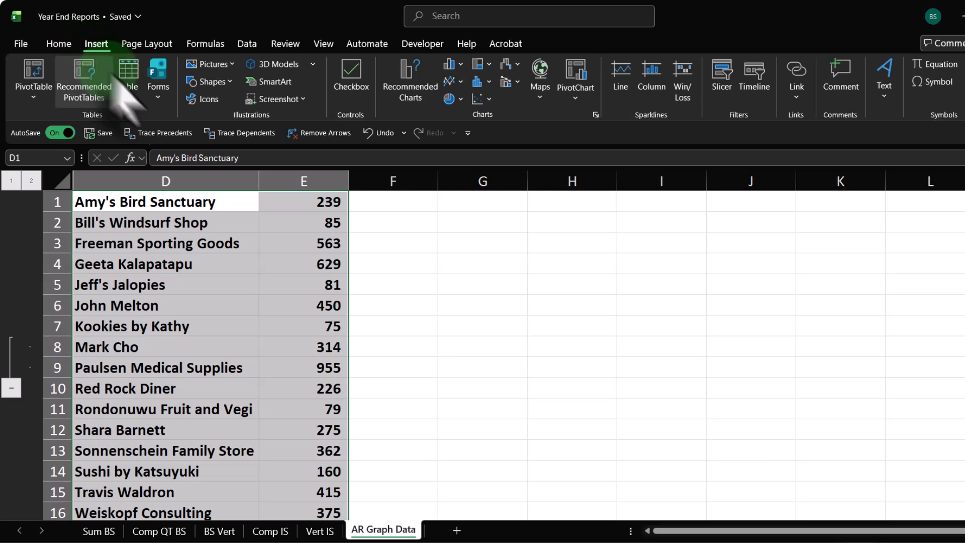
{"action": "left_click", "coordinate": [450, 99]}
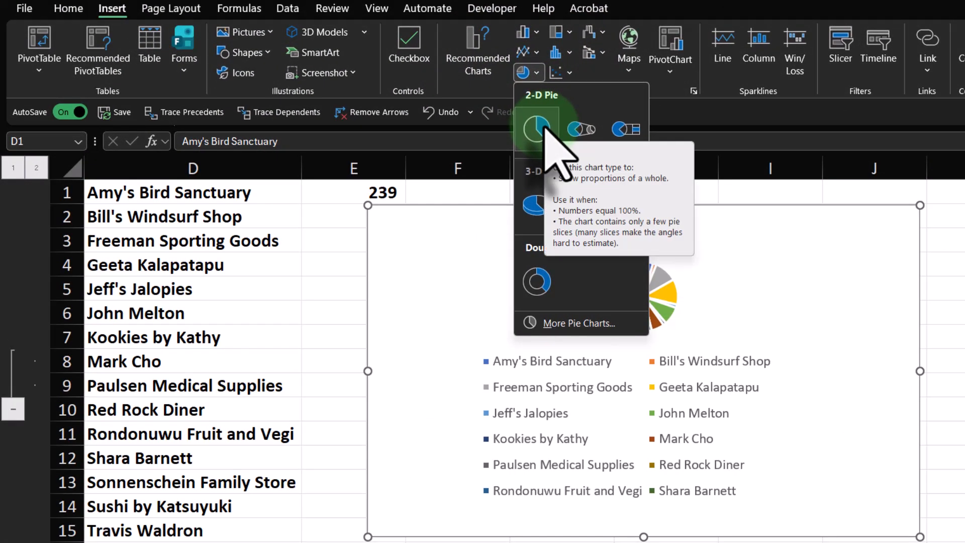
{"action": "left_click", "coordinate": [529, 294]}
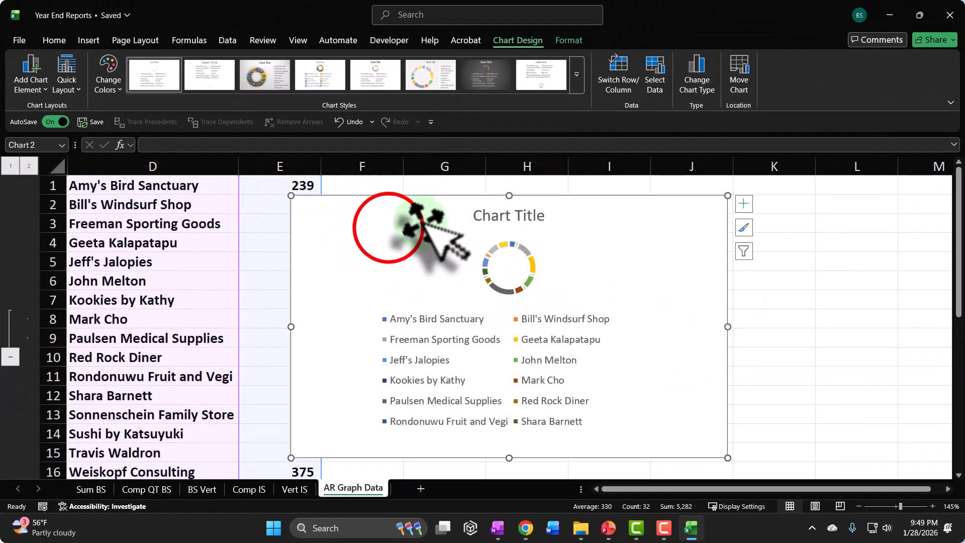
Move the doughnut chart clear of the balances in column E, and delete it
{"action": "left_click_drag", "start_coordinate": [491, 246], "coordinate": [538, 244]}
{"action": "left_click_drag", "start_coordinate": [463, 224], "coordinate": [480, 221]}
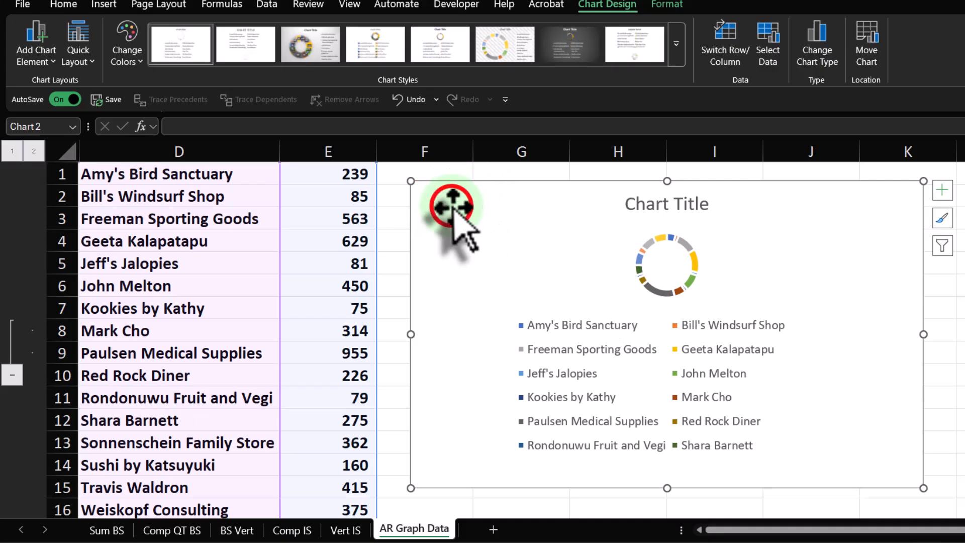
{"action": "key", "text": "Delete"}
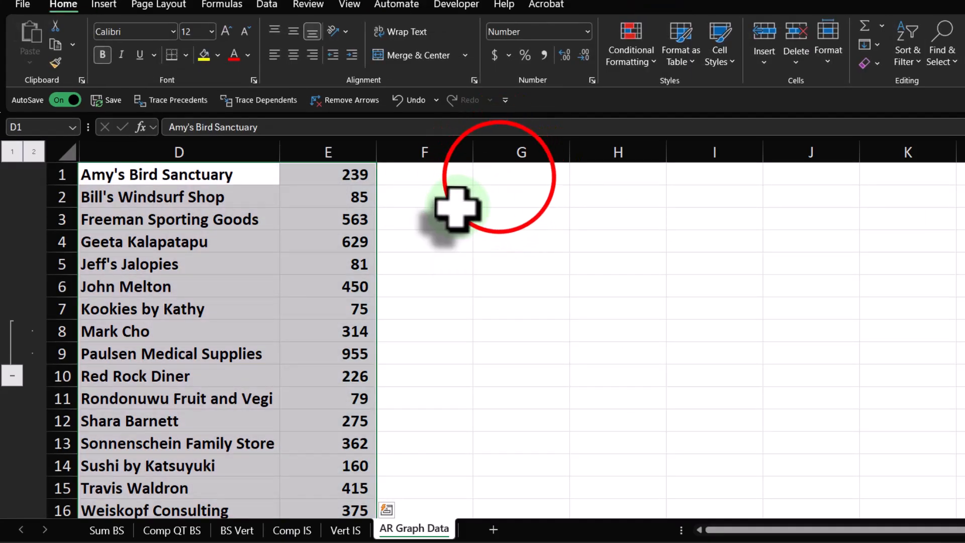
Narrow column F to a thin spacer with a width of about 1.80
{"action": "left_click", "coordinate": [498, 181]}
{"action": "left_click_drag", "start_coordinate": [473, 152], "coordinate": [398, 159]}
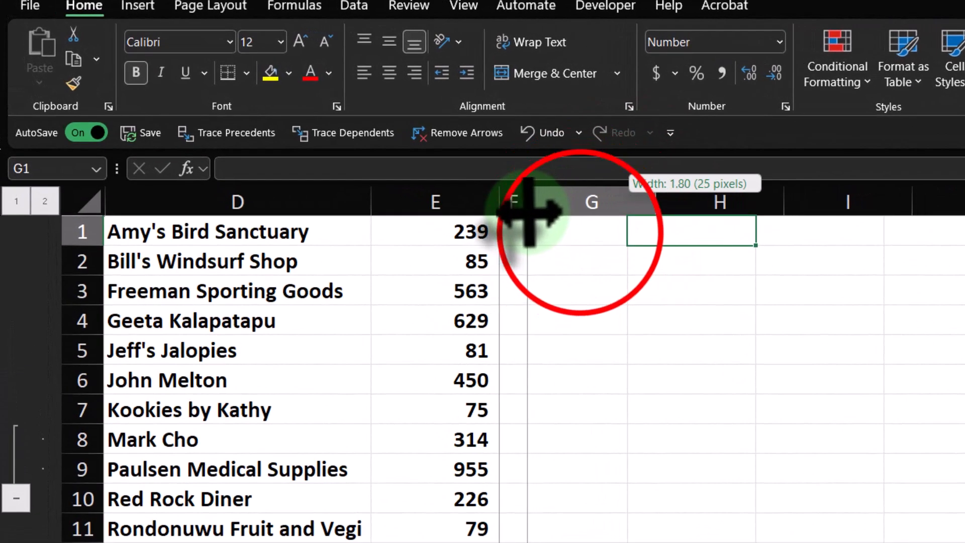
{"action": "left_click_drag", "start_coordinate": [528, 211], "coordinate": [527, 211]}
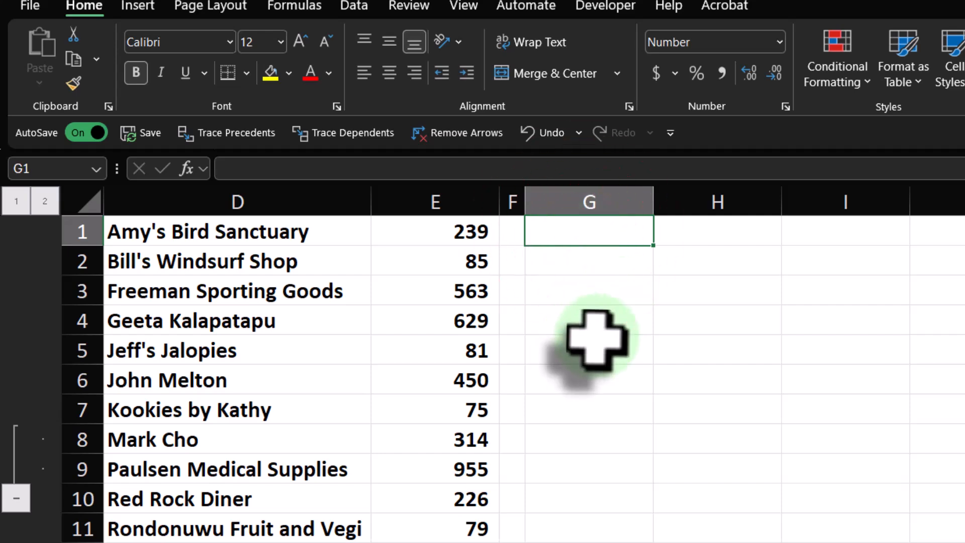
Enter =D1 in G1, fill it down to G9, and autofit column G to the customer names
{"action": "type", "text": "="}
{"action": "key", "text": "Left"}
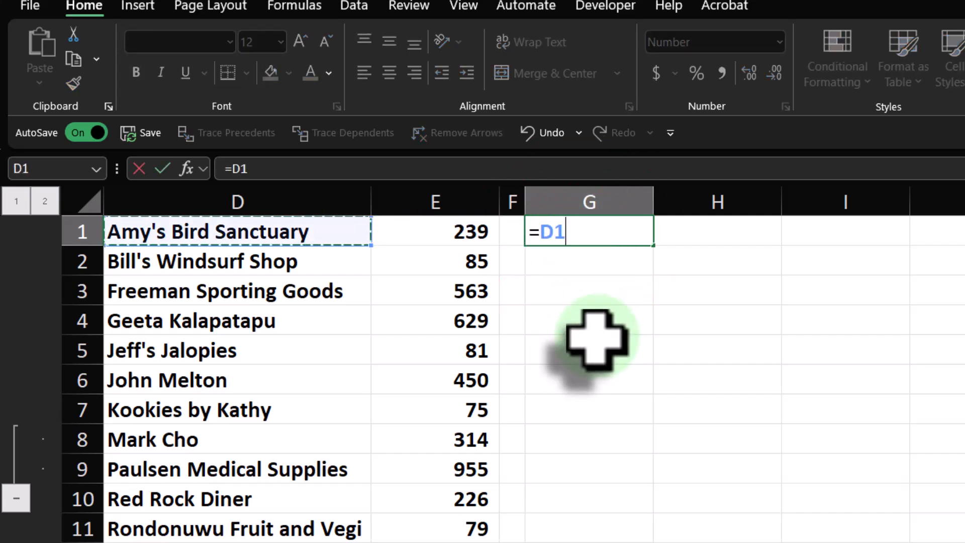
{"action": "key", "text": "Return"}
{"action": "left_click", "coordinate": [635, 232]}
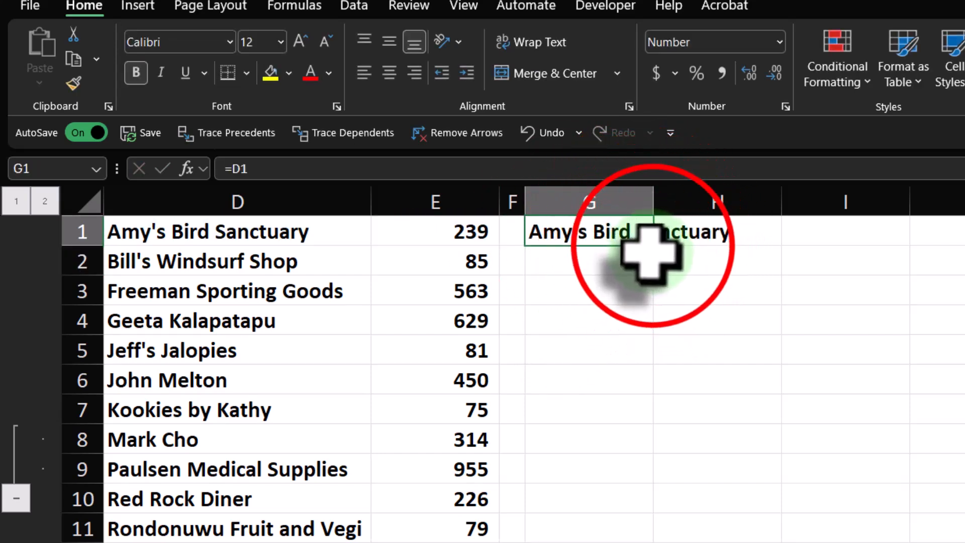
{"action": "left_click_drag", "start_coordinate": [649, 247], "coordinate": [646, 483]}
{"action": "double_click", "coordinate": [654, 201]}
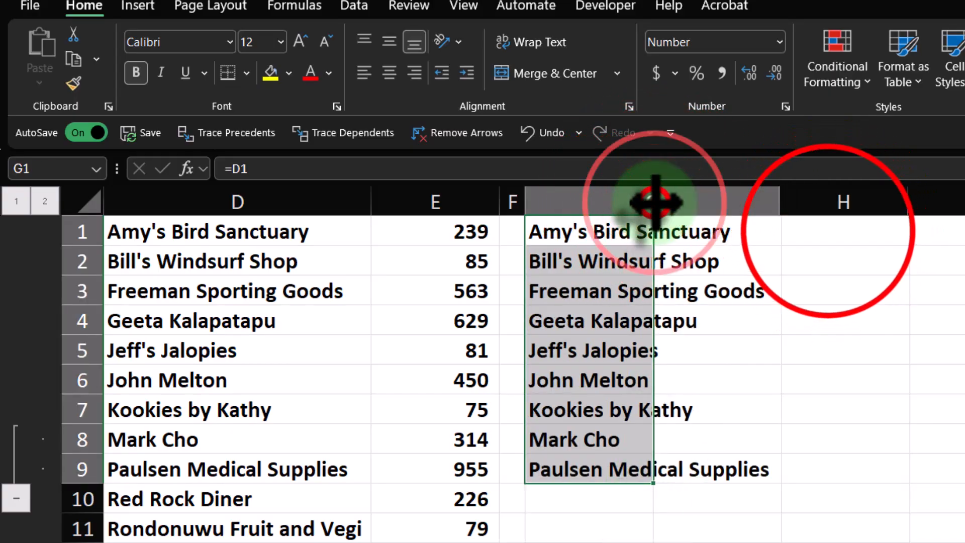
Enter =E1 in H1 and fill the formula down to H9
{"action": "left_click", "coordinate": [827, 231]}
{"action": "type", "text": "="}
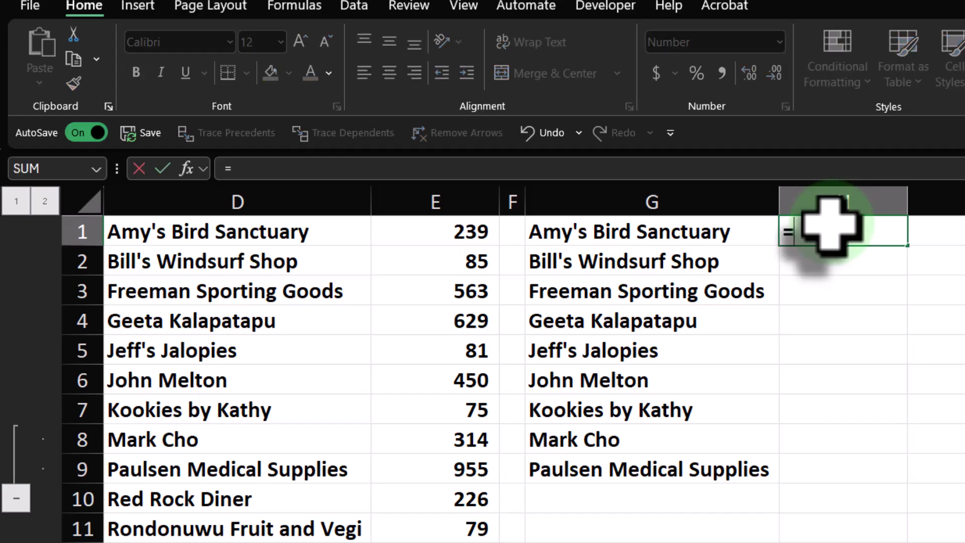
{"action": "key", "text": "Left"}
{"action": "key", "text": "Left"}
{"action": "key", "text": "Left"}
{"action": "key", "text": "Return"}
{"action": "left_click", "coordinate": [832, 227]}
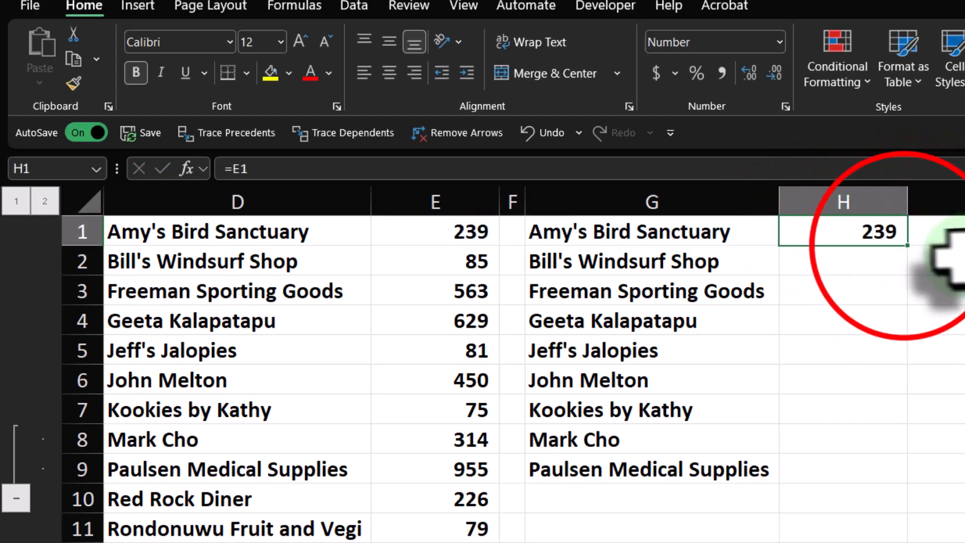
{"action": "left_click_drag", "start_coordinate": [908, 247], "coordinate": [893, 480]}
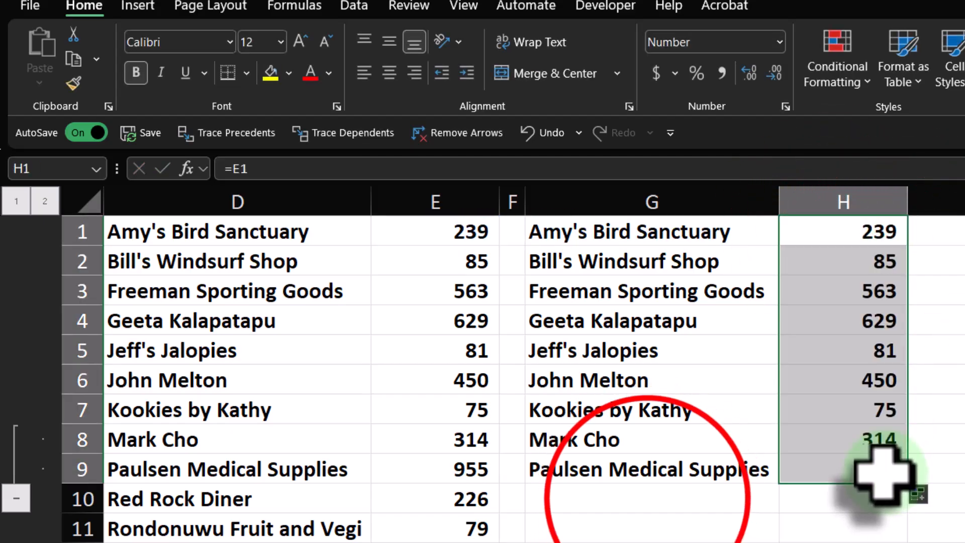
Add the label Other in G10, and clear the trial summary list in G1:H10
{"action": "left_click", "coordinate": [658, 505]}
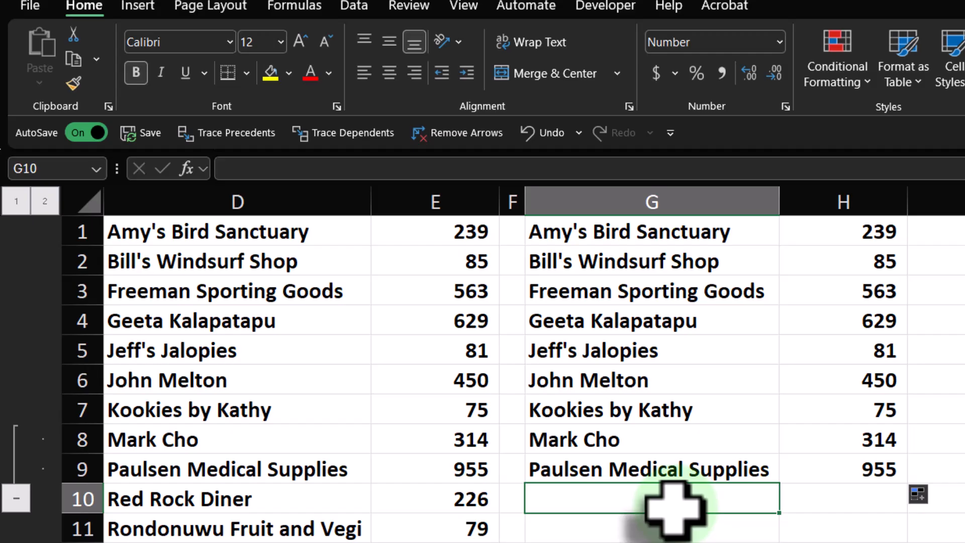
{"action": "type", "text": "Other"}
{"action": "key", "text": "Tab"}
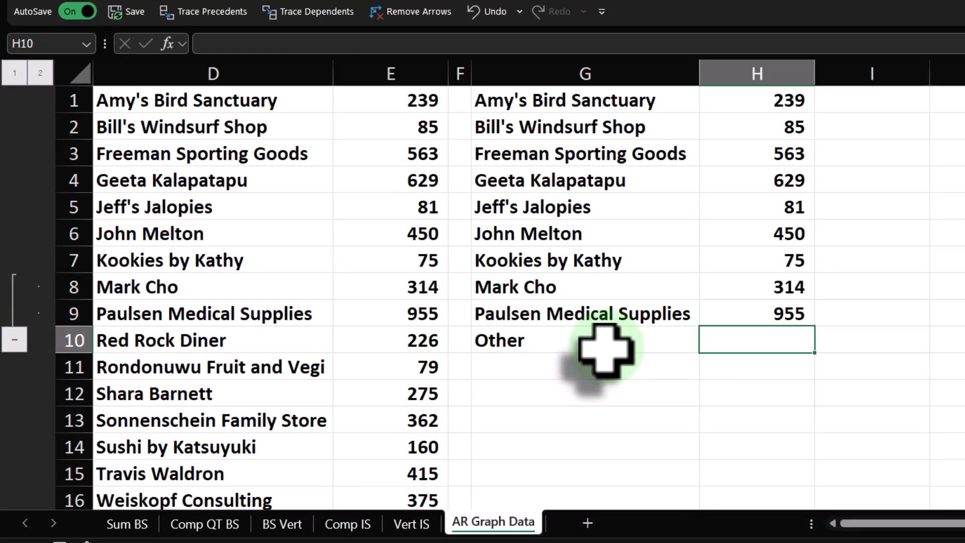
{"action": "left_click_drag", "start_coordinate": [578, 101], "coordinate": [736, 327]}
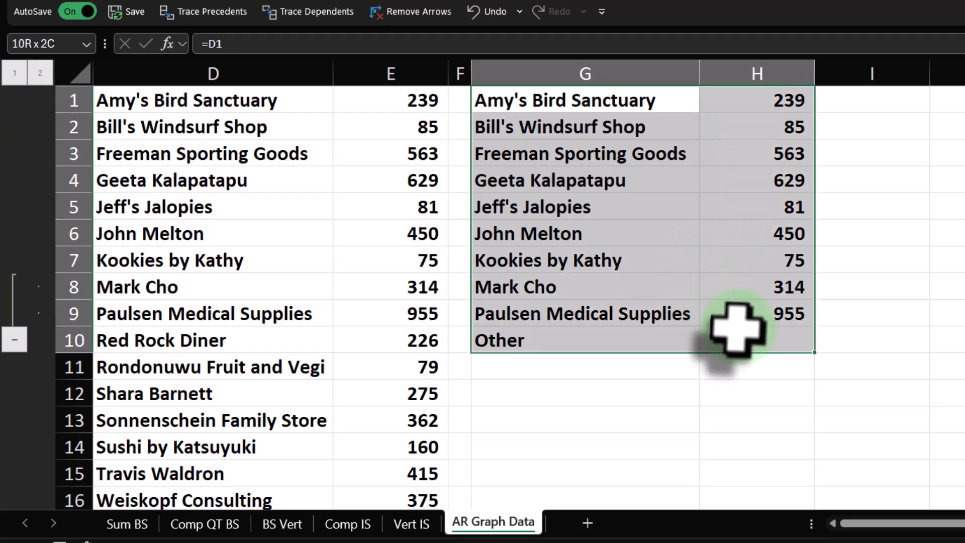
{"action": "key", "text": "Delete"}
{"action": "left_click", "coordinate": [683, 312]}
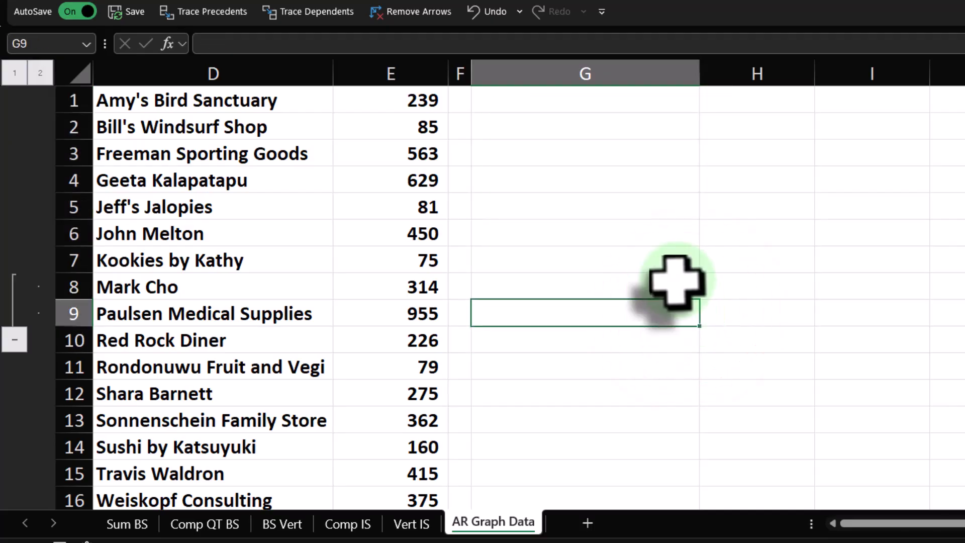
Add filters to the customer balance list in D1:E16
{"action": "scroll", "coordinate": [425, 319], "scroll_direction": "down", "scroll_amount": 4}
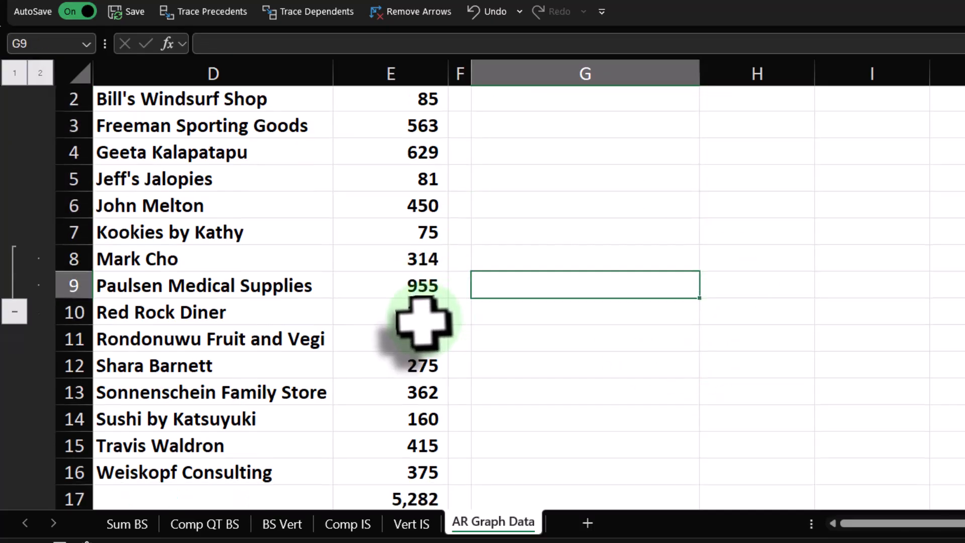
{"action": "scroll", "coordinate": [422, 322], "scroll_direction": "up", "scroll_amount": 4}
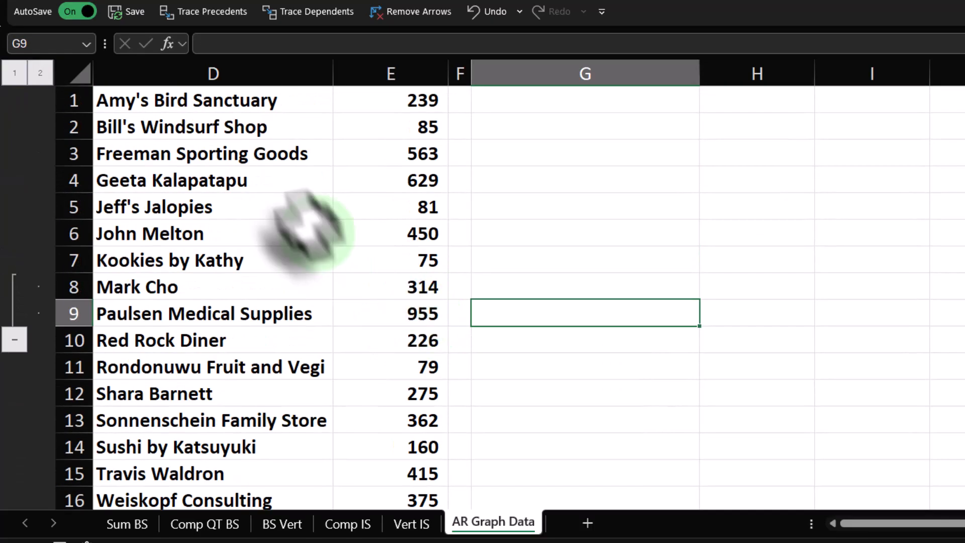
{"action": "left_click", "coordinate": [221, 101]}
{"action": "left_click_drag", "start_coordinate": [221, 101], "coordinate": [352, 420]}
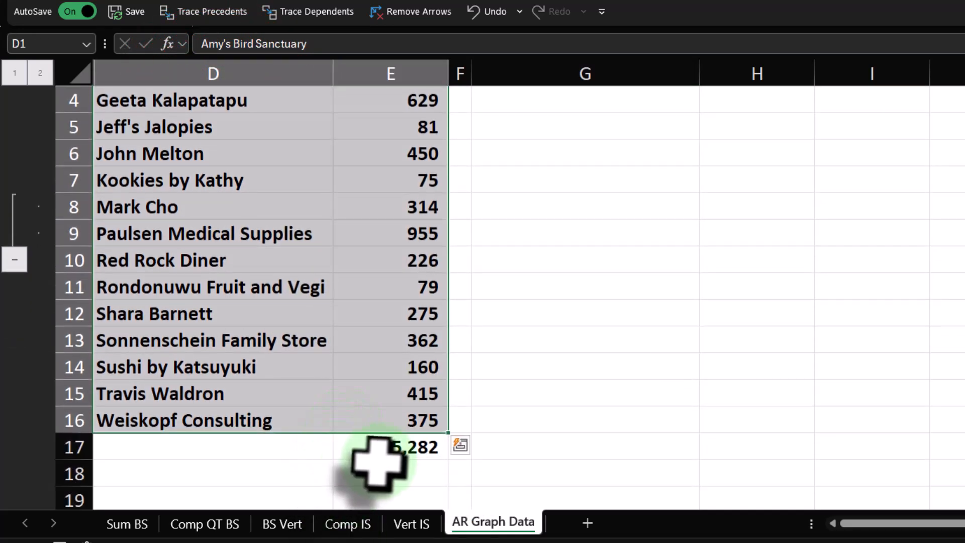
{"action": "scroll", "coordinate": [381, 462], "scroll_direction": "up", "scroll_amount": 1}
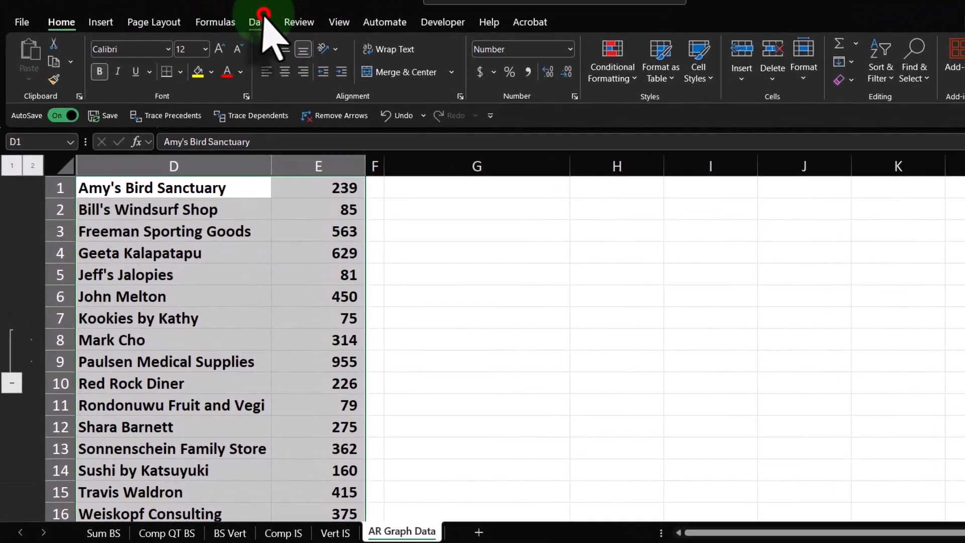
{"action": "left_click", "coordinate": [232, 40]}
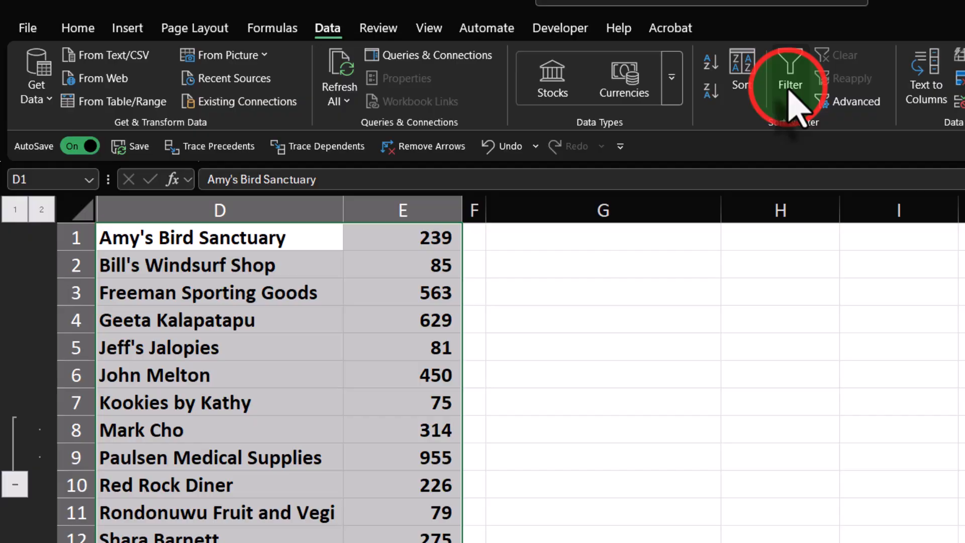
{"action": "left_click", "coordinate": [790, 90]}
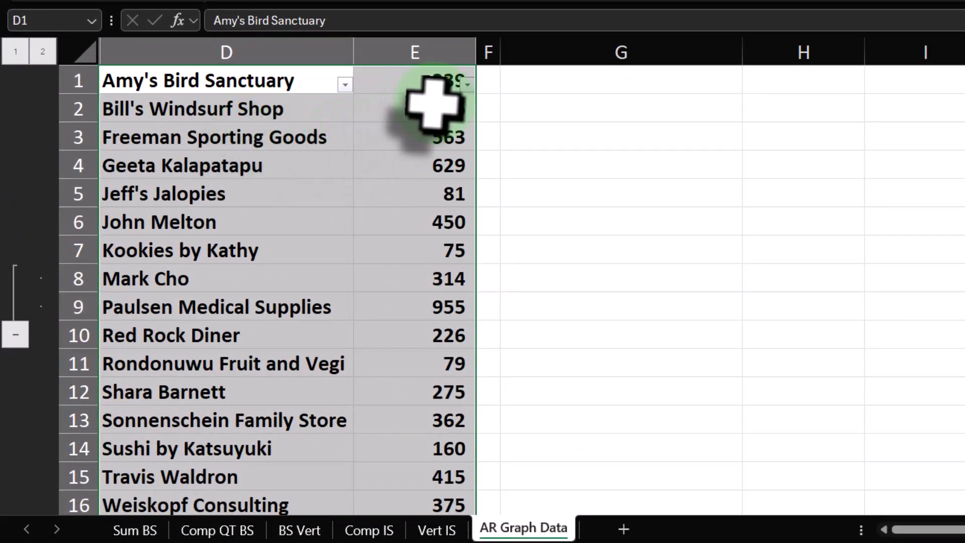
Try sorting the filtered balances in column E from largest to smallest, and undo both the sort and the filter
{"action": "left_click", "coordinate": [466, 81]}
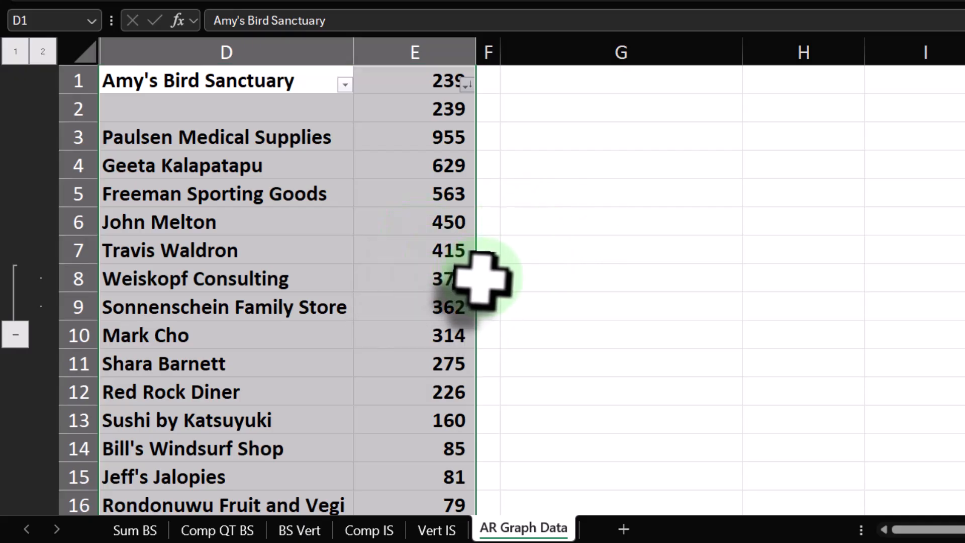
{"action": "scroll", "coordinate": [470, 276], "scroll_direction": "down", "scroll_amount": 3}
{"action": "scroll", "coordinate": [495, 284], "scroll_direction": "up", "scroll_amount": 3}
{"action": "left_click", "coordinate": [468, 258]}
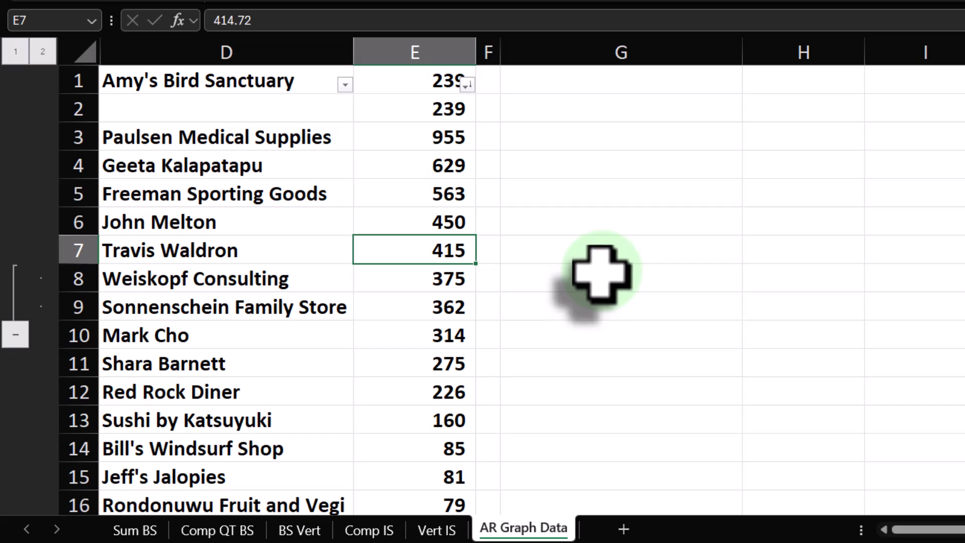
{"action": "key", "text": "ctrl+z"}
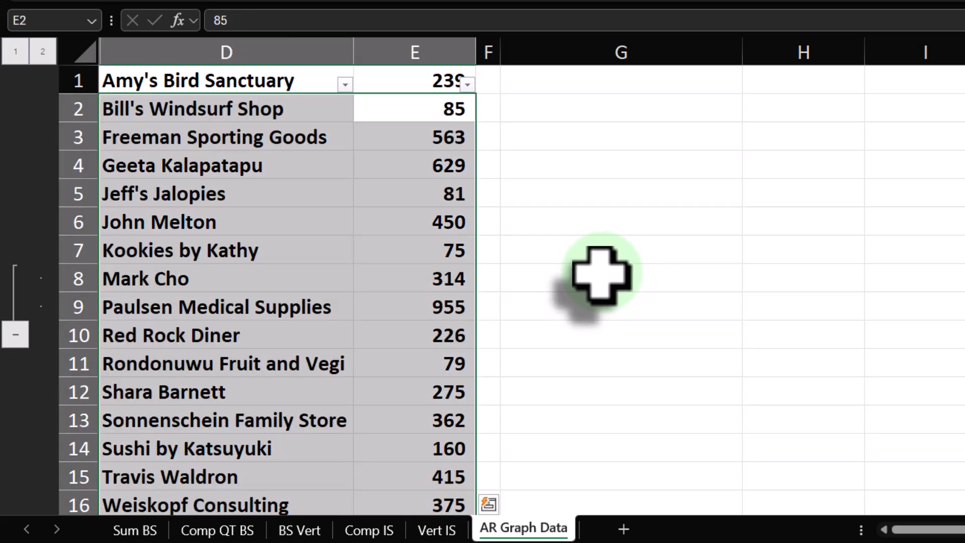
{"action": "key", "text": "ctrl+z"}
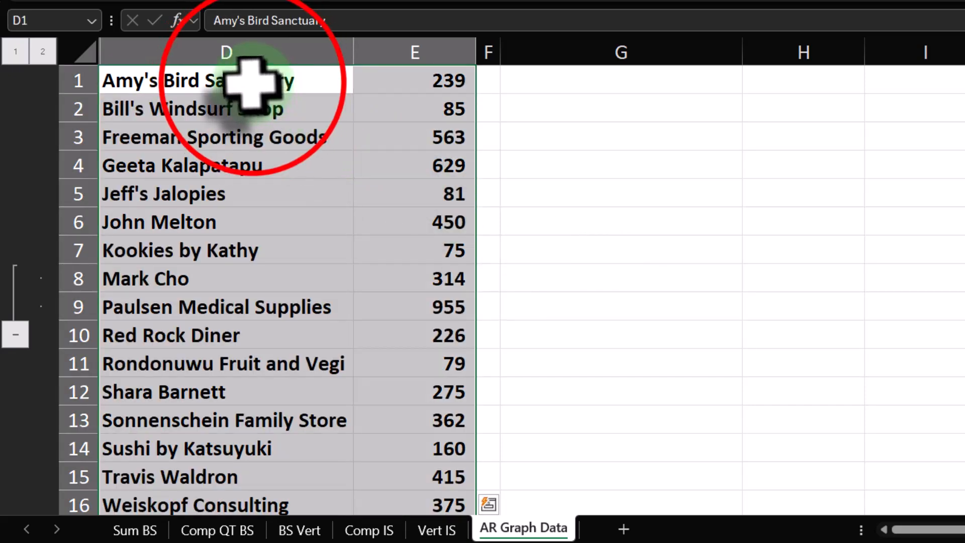
Convert the customer balance list in D1:E16 into a table, leaving the headers option off
{"action": "left_click_drag", "start_coordinate": [251, 83], "coordinate": [378, 420]}
{"action": "left_click", "coordinate": [382, 451]}
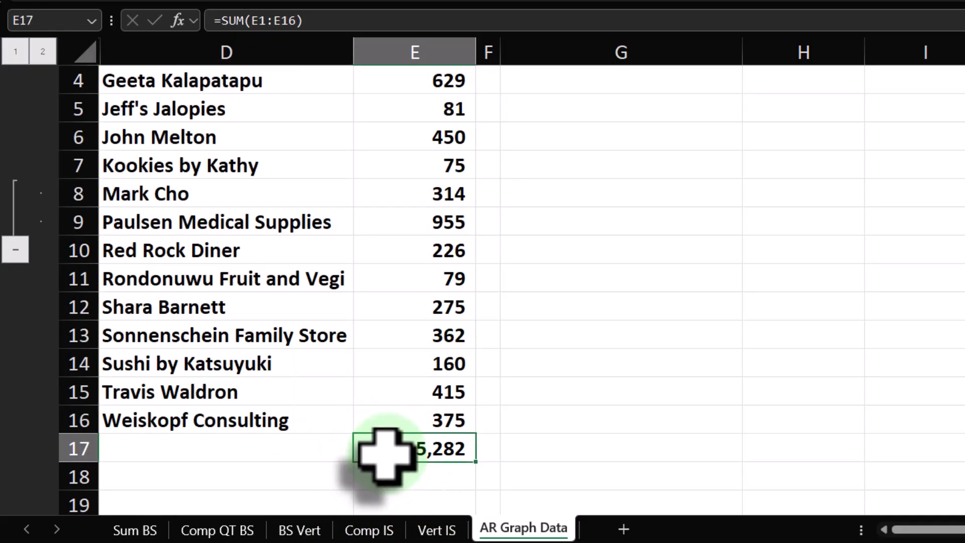
{"action": "scroll", "coordinate": [301, 402], "scroll_direction": "up", "scroll_amount": 1}
{"action": "left_click_drag", "start_coordinate": [252, 84], "coordinate": [384, 460]}
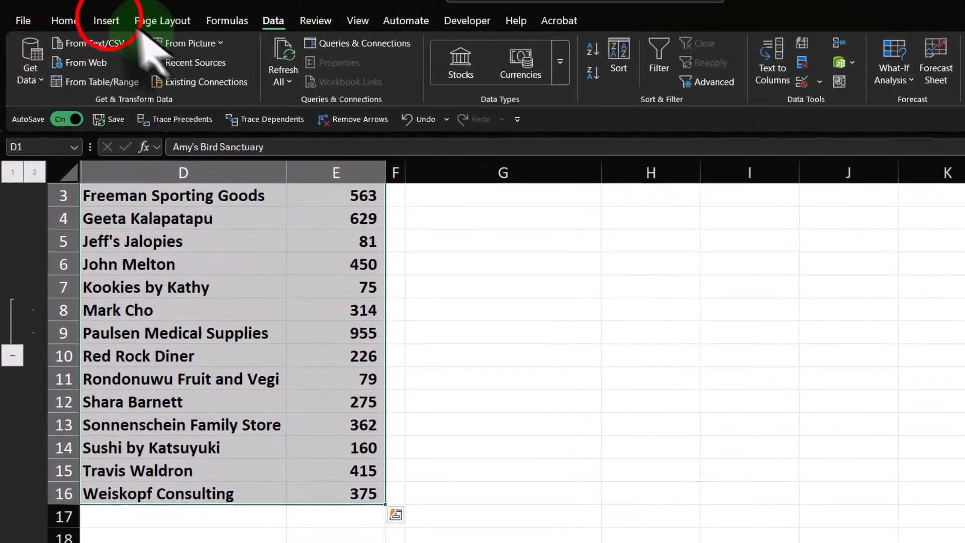
{"action": "left_click", "coordinate": [106, 20]}
{"action": "left_click", "coordinate": [143, 50]}
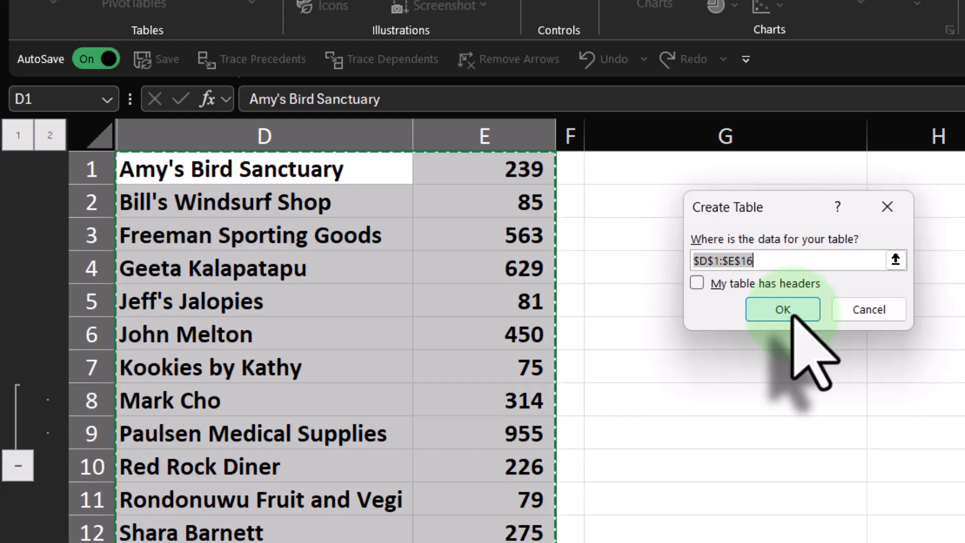
{"action": "left_click", "coordinate": [784, 310]}
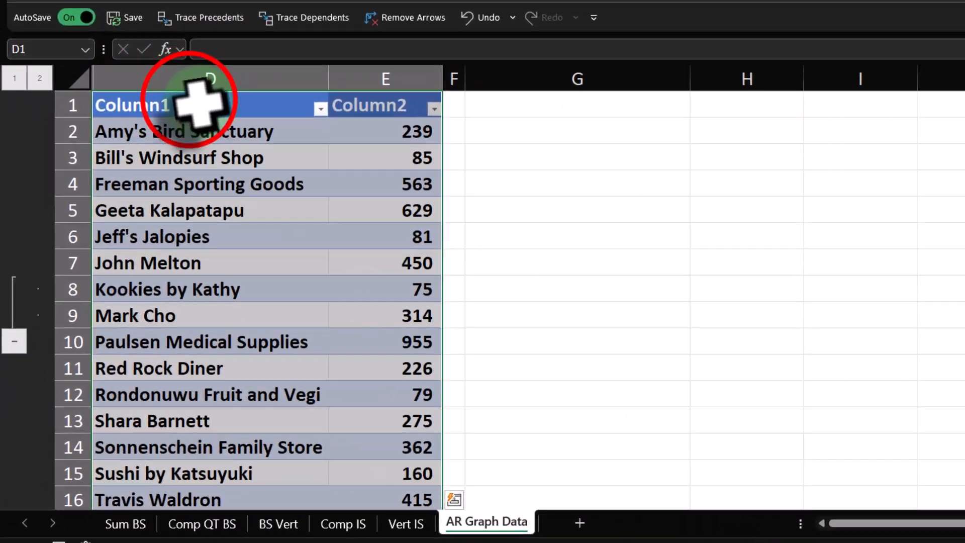
Rename the table headers in D1 and E1 to Customer and AR
{"action": "left_click", "coordinate": [148, 189]}
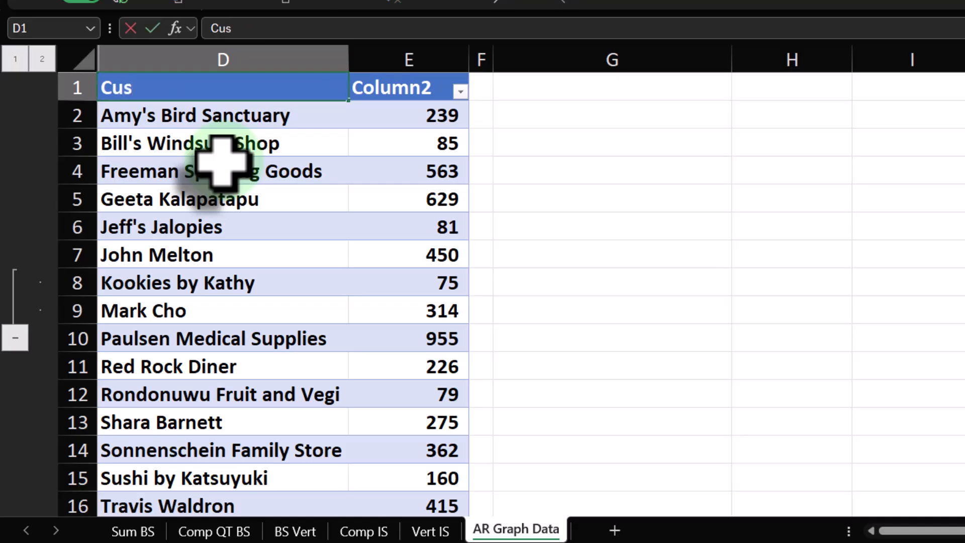
{"action": "key", "text": "Tab"}
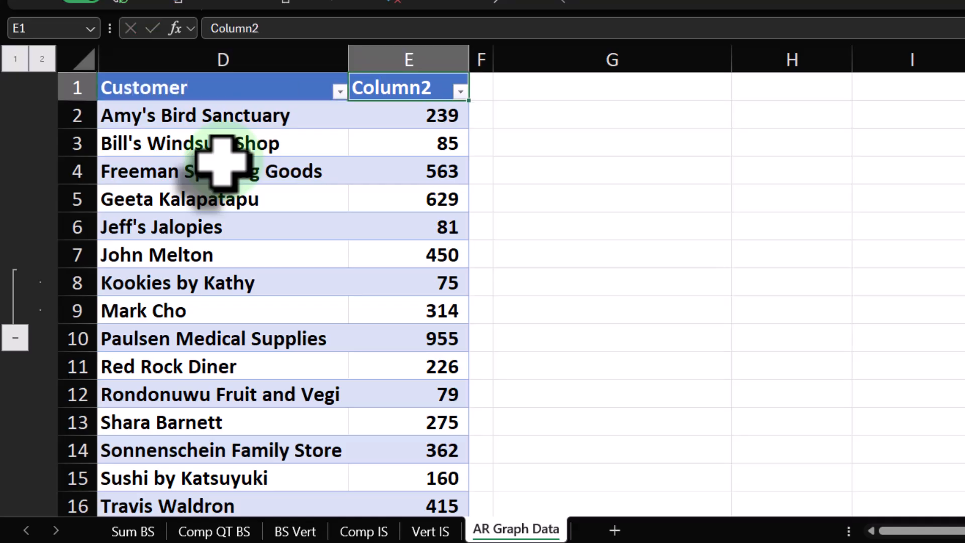
{"action": "key", "text": "Return"}
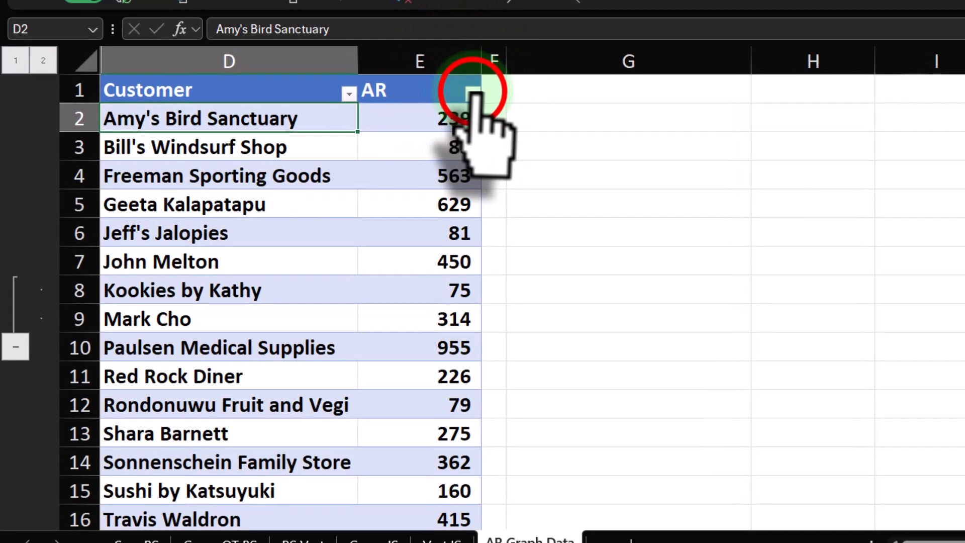
Sort the table by the AR column from largest to smallest
{"action": "left_click", "coordinate": [473, 92]}
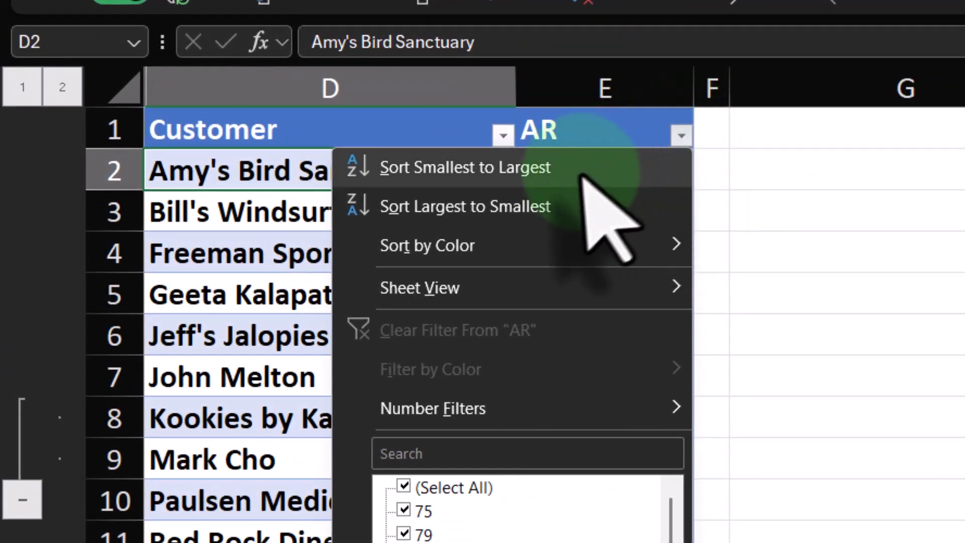
{"action": "left_click", "coordinate": [582, 174]}
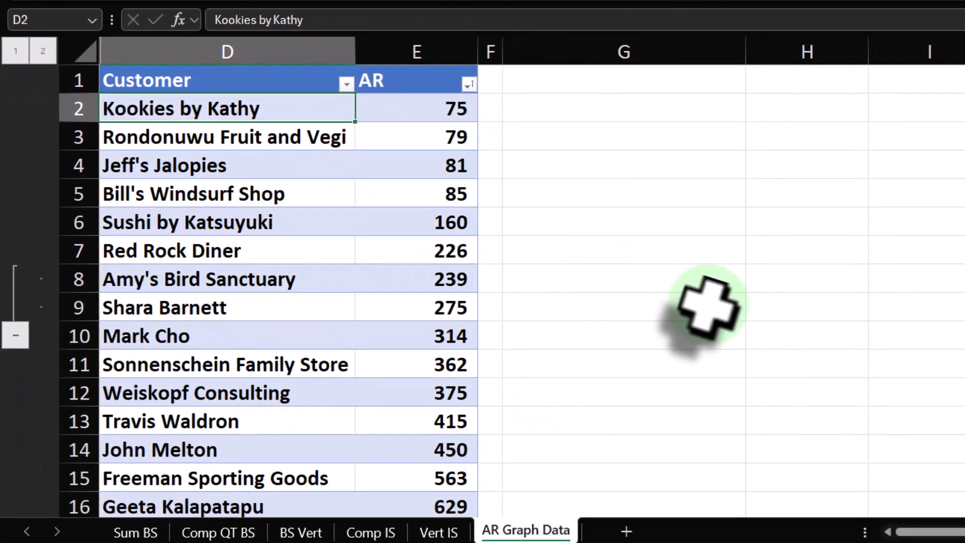
{"action": "left_click", "coordinate": [469, 84]}
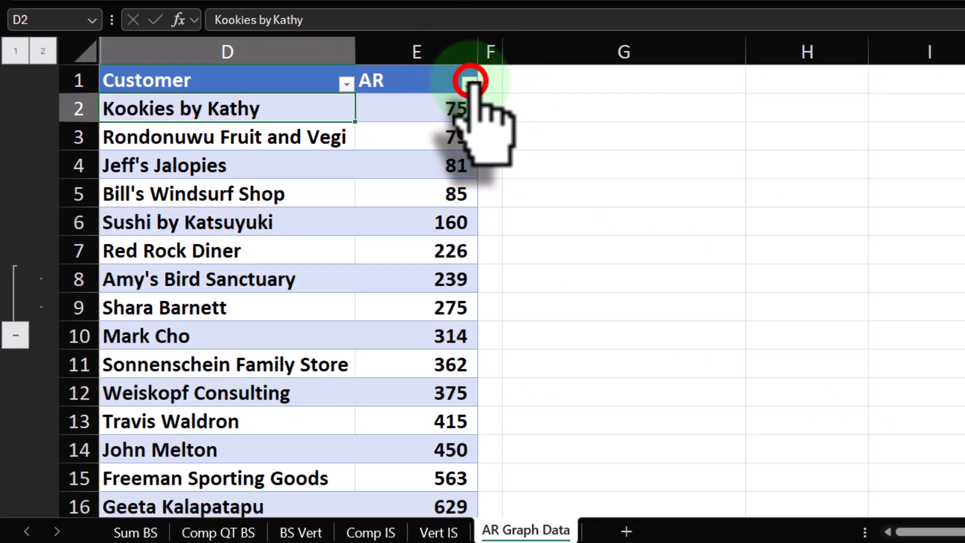
{"action": "left_click", "coordinate": [392, 133]}
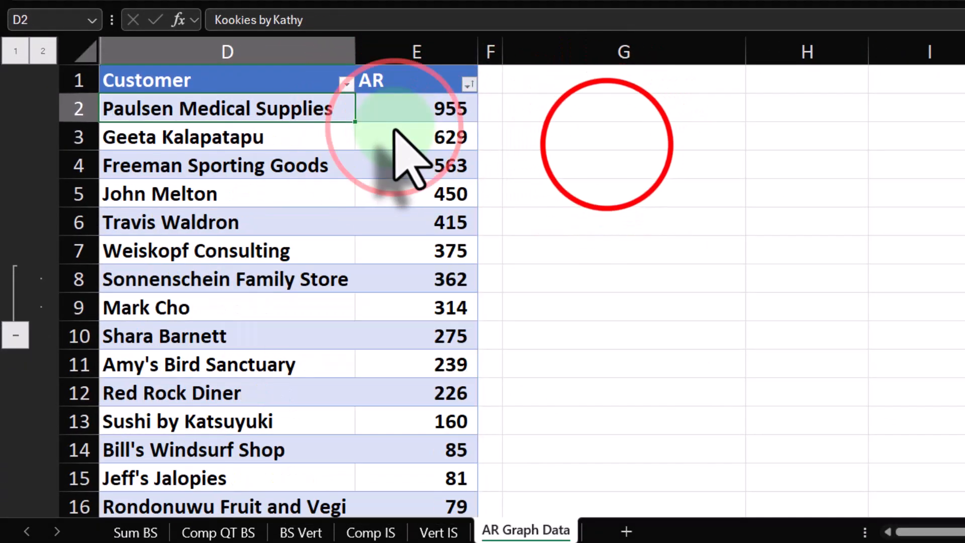
{"action": "left_click", "coordinate": [606, 146]}
{"action": "scroll", "coordinate": [658, 164], "scroll_direction": "down", "scroll_amount": 2}
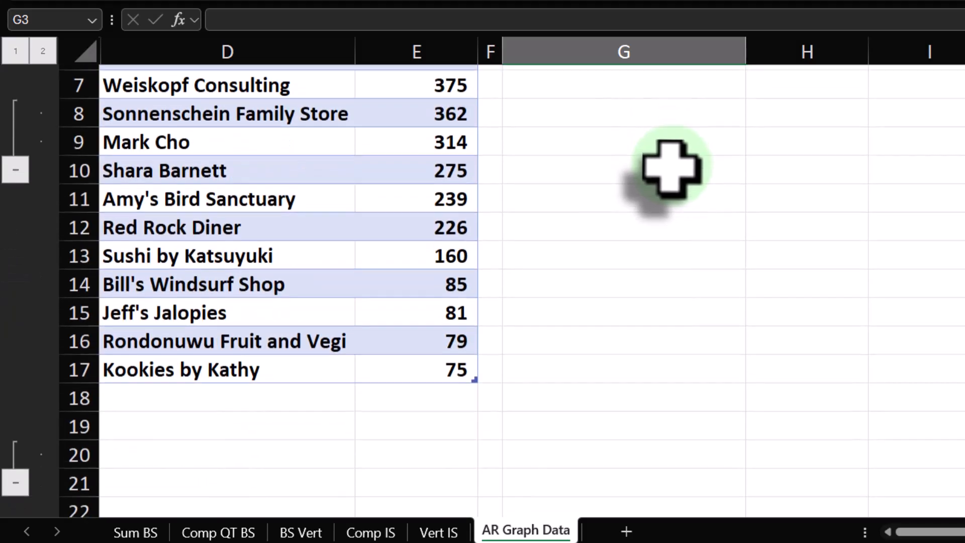
{"action": "scroll", "coordinate": [669, 170], "scroll_direction": "up", "scroll_amount": 2}
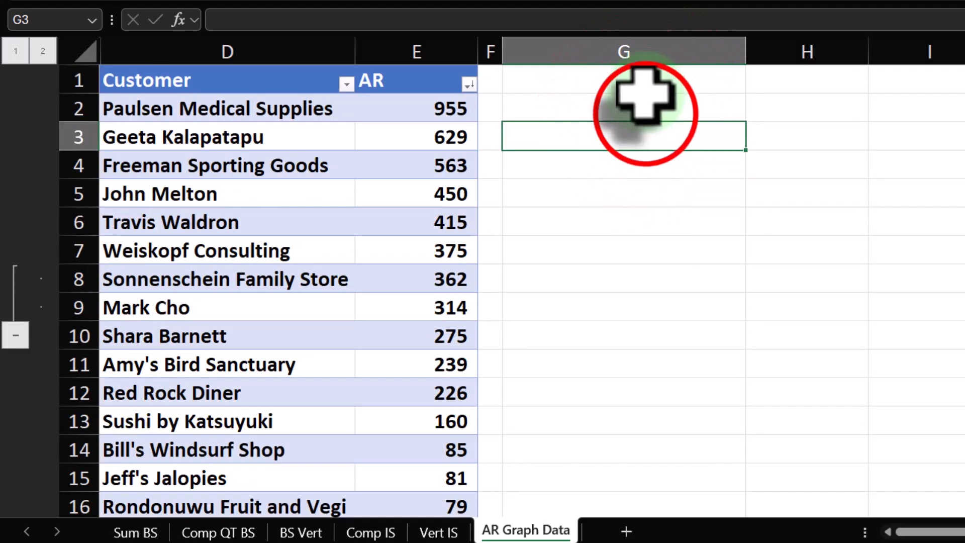
{"action": "left_click", "coordinate": [648, 115]}
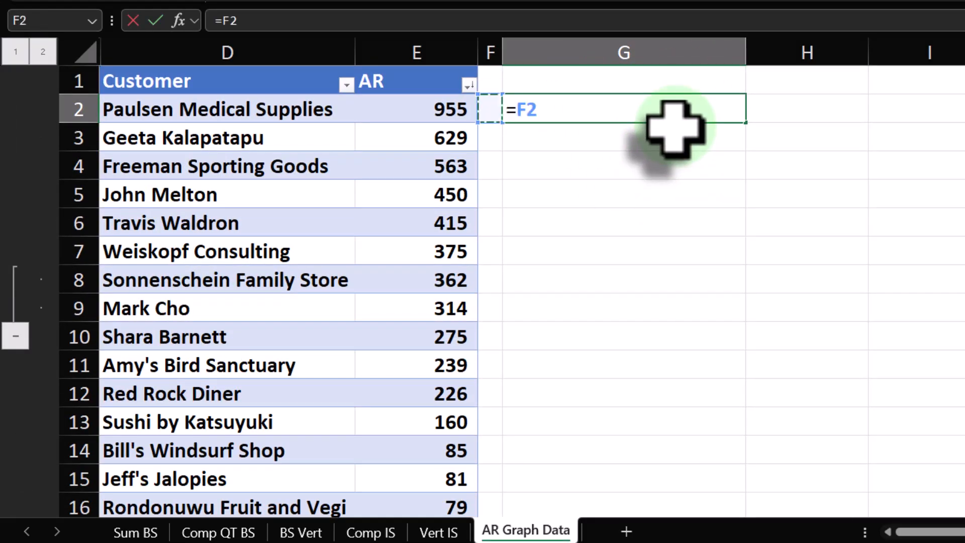
{"action": "left_click", "coordinate": [675, 129]}
{"action": "left_click", "coordinate": [672, 100]}
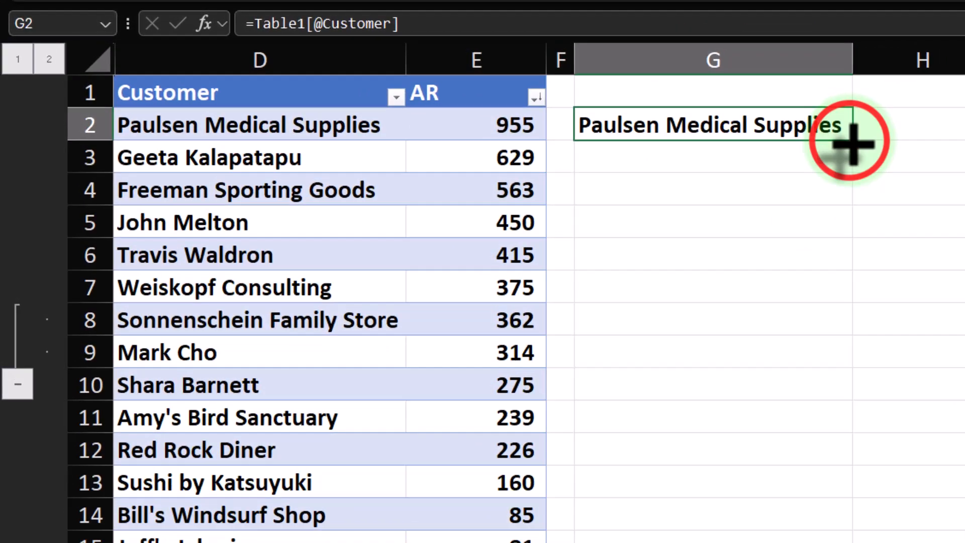
{"action": "left_click_drag", "start_coordinate": [746, 124], "coordinate": [750, 226]}
{"action": "left_click_drag", "start_coordinate": [880, 266], "coordinate": [848, 408]}
{"action": "left_click", "coordinate": [711, 431]}
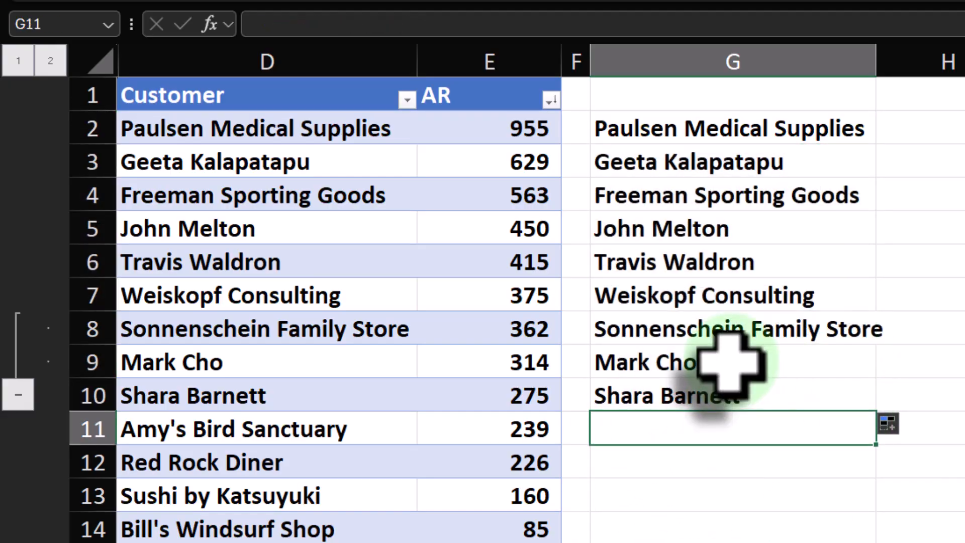
{"action": "type", "text": "Other"}
{"action": "key", "text": "Tab"}
Link H2 to the table's AR balance in the same row and fill the formula down to H10
{"action": "key", "text": "Up"}
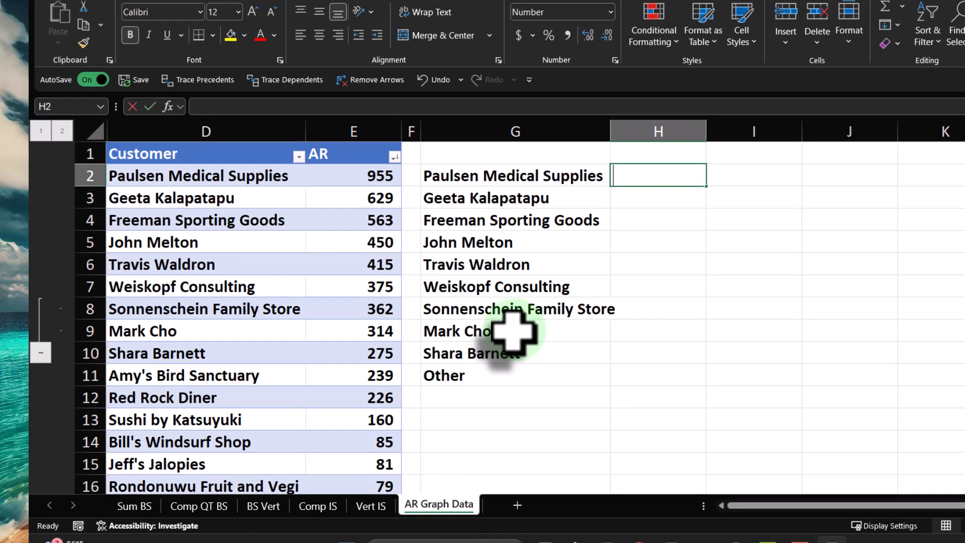
{"action": "type", "text": "="}
{"action": "key", "text": "Left"}
{"action": "key", "text": "Return"}
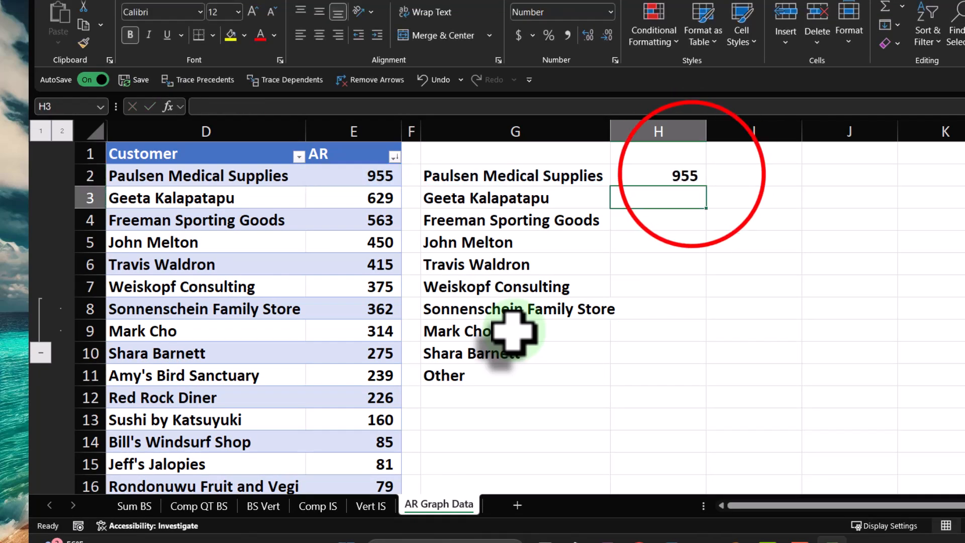
{"action": "left_click", "coordinate": [701, 177]}
{"action": "left_click_drag", "start_coordinate": [706, 187], "coordinate": [704, 362]}
Enter a SUM formula in H11 for the Other row that adds the remaining balances in E11:E17
{"action": "left_click", "coordinate": [658, 378]}
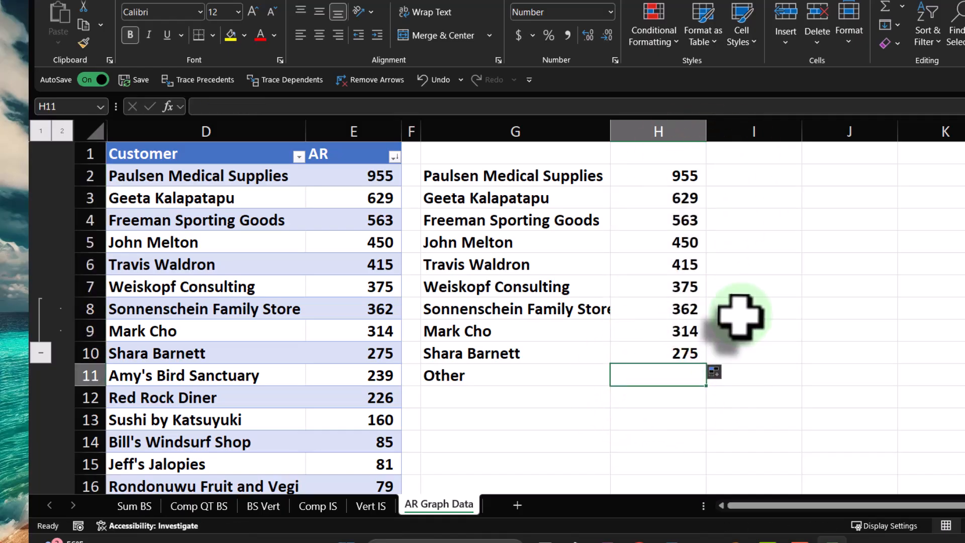
{"action": "type", "text": "=sum("}
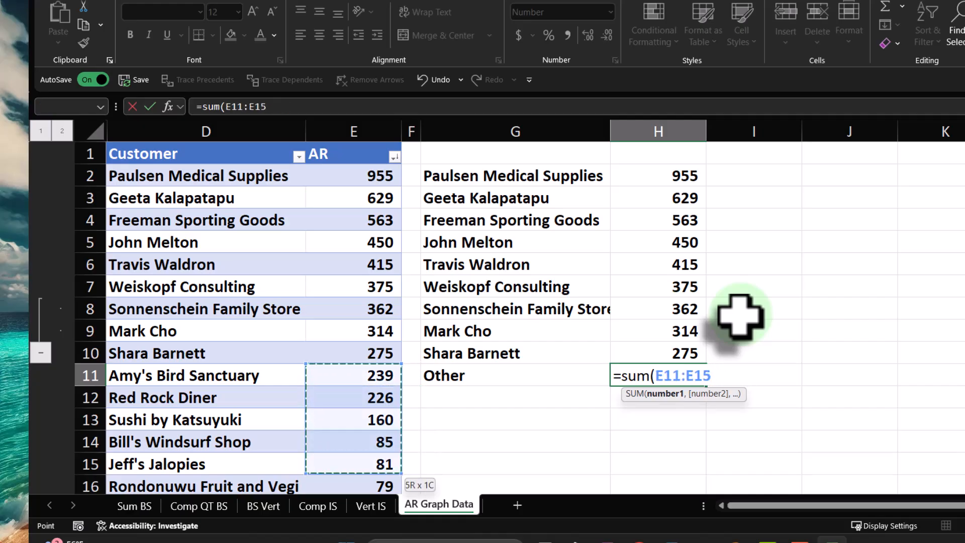
{"action": "key", "text": "shift+Down"}
{"action": "key", "text": "shift+Down"}
{"action": "key", "text": "Return"}
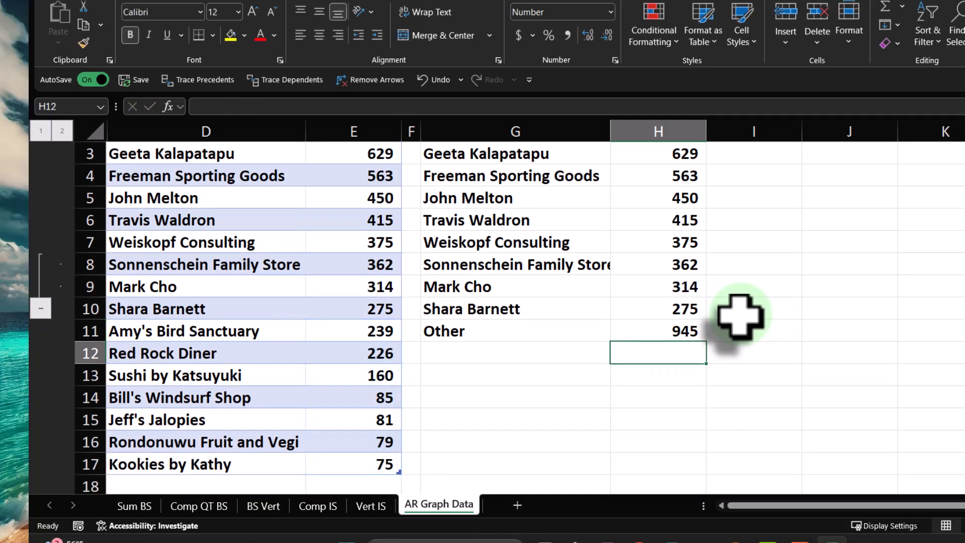
Total the summary list in H12 with a SUM formula over H2:H11
{"action": "type", "text": "=sum("}
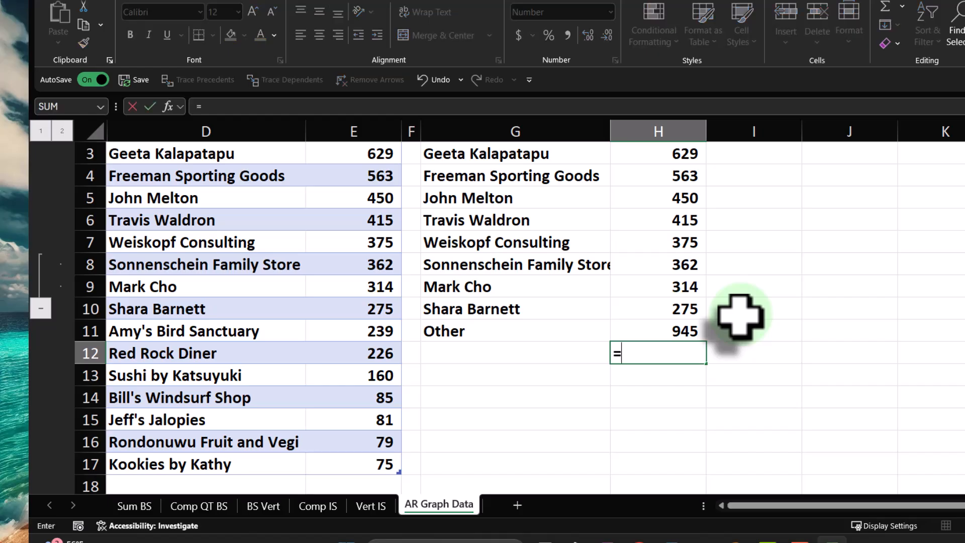
{"action": "key", "text": "shift+Up"}
{"action": "key", "text": "shift+Up"}
{"action": "key", "text": "shift+Up"}
{"action": "key", "text": "shift+Up"}
{"action": "key", "text": "shift+Up"}
{"action": "key", "text": "shift+Up"}
{"action": "key", "text": "shift+Up"}
{"action": "key", "text": "shift+Up"}
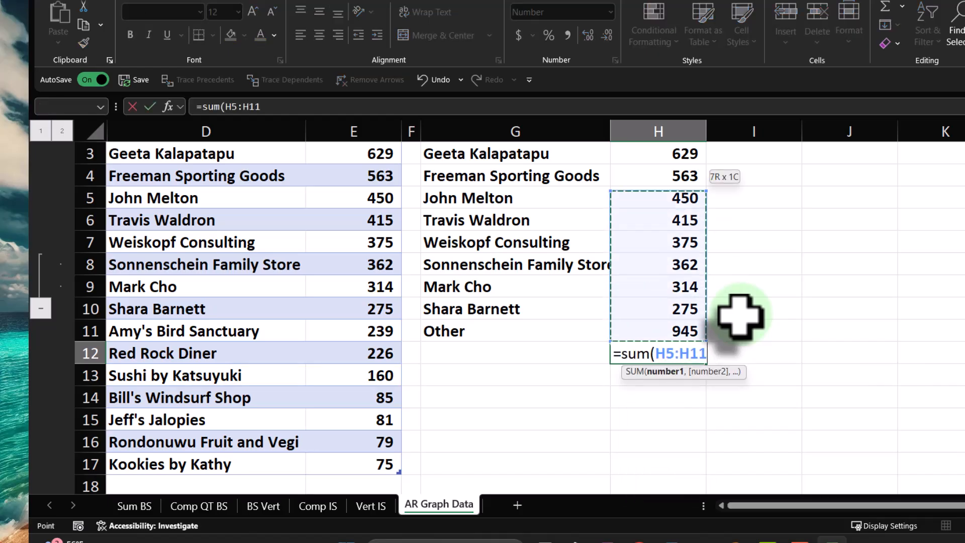
{"action": "key", "text": "Return"}
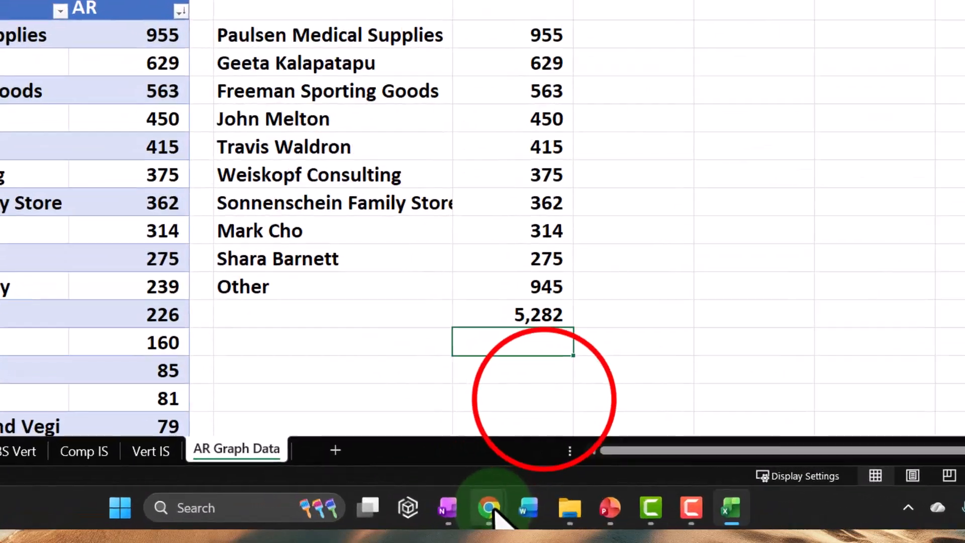
Switch to QuickBooks in Chrome and check the total at the end of the Customer Balance Summary report
{"action": "mouse_move", "coordinate": [494, 511]}
{"action": "left_click", "coordinate": [553, 433]}
{"action": "scroll", "coordinate": [553, 437], "scroll_direction": "down", "scroll_amount": 5}
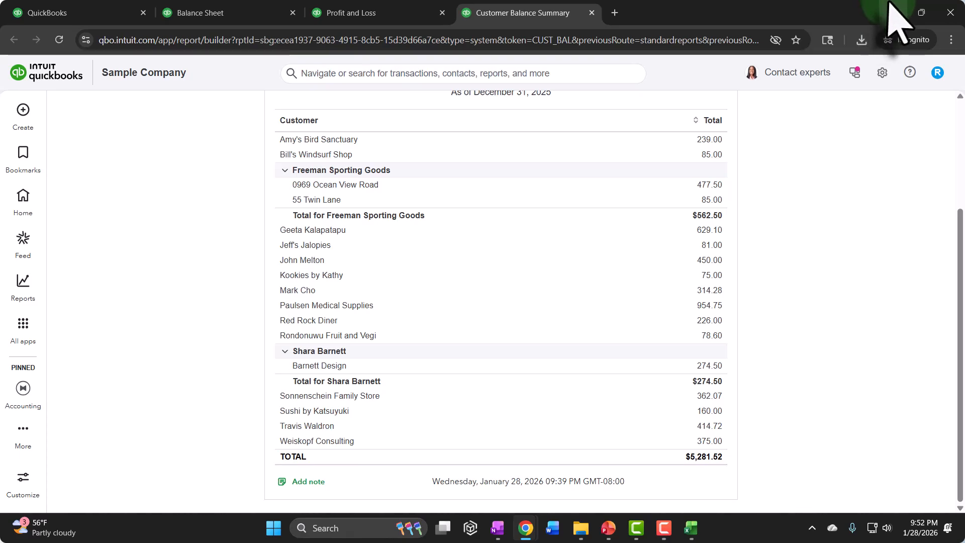
Return to the Excel workbook, check the total in H12, and insert a doughnut chart from the summary list G2:H11
{"action": "left_click", "coordinate": [891, 11]}
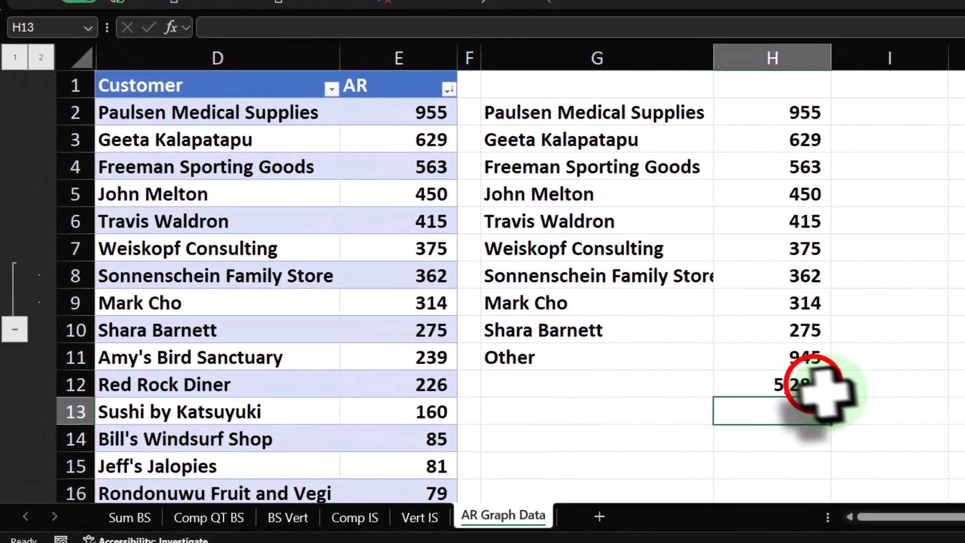
{"action": "left_click", "coordinate": [563, 396]}
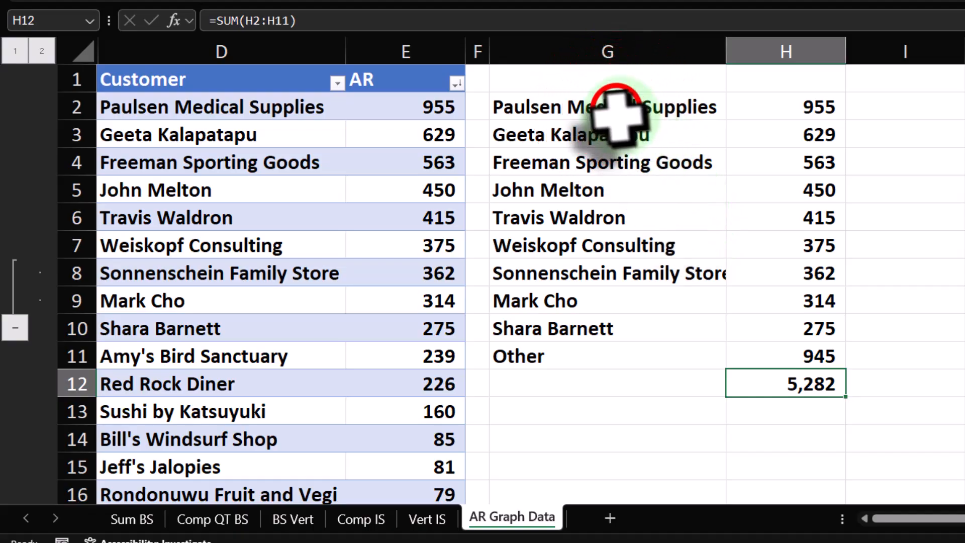
{"action": "left_click_drag", "start_coordinate": [625, 108], "coordinate": [795, 351]}
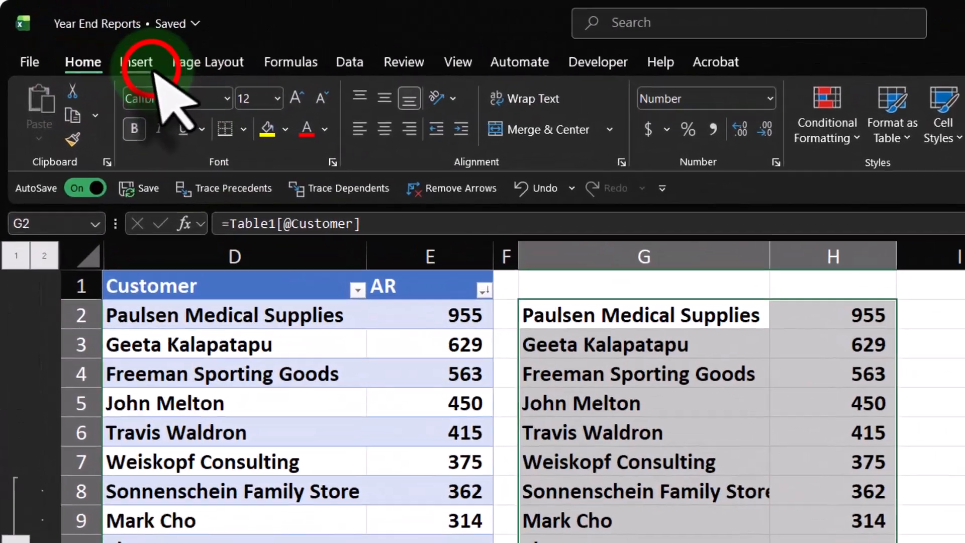
{"action": "left_click", "coordinate": [151, 65]}
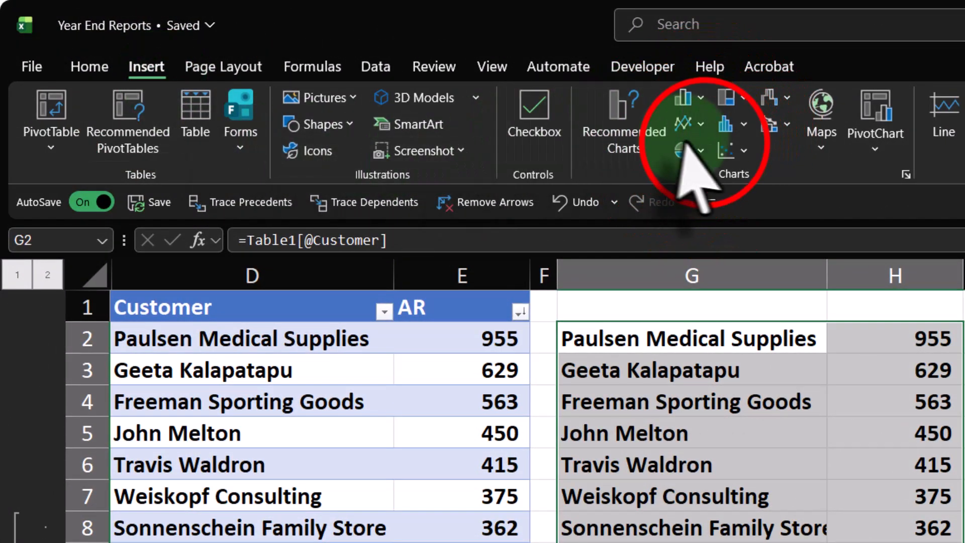
{"action": "left_click", "coordinate": [699, 150]}
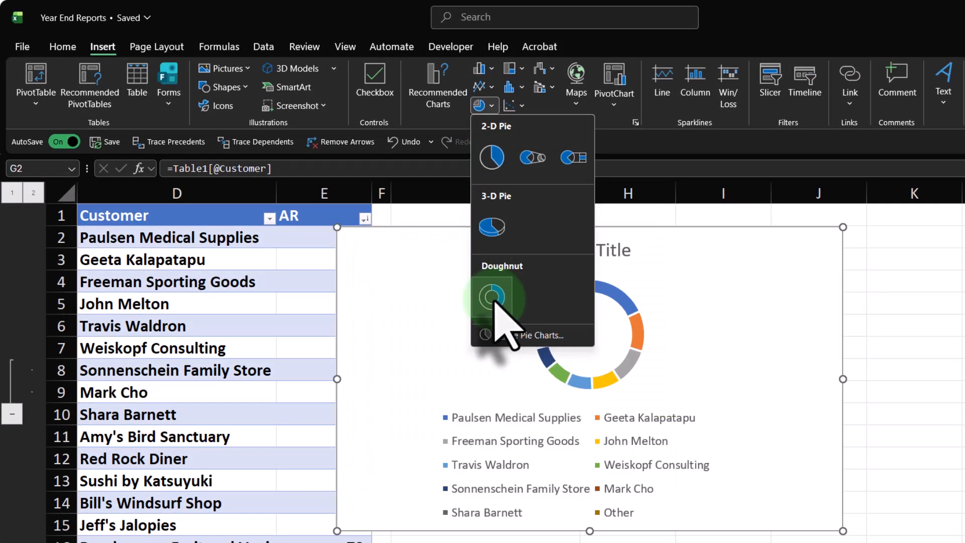
{"action": "left_click", "coordinate": [493, 297]}
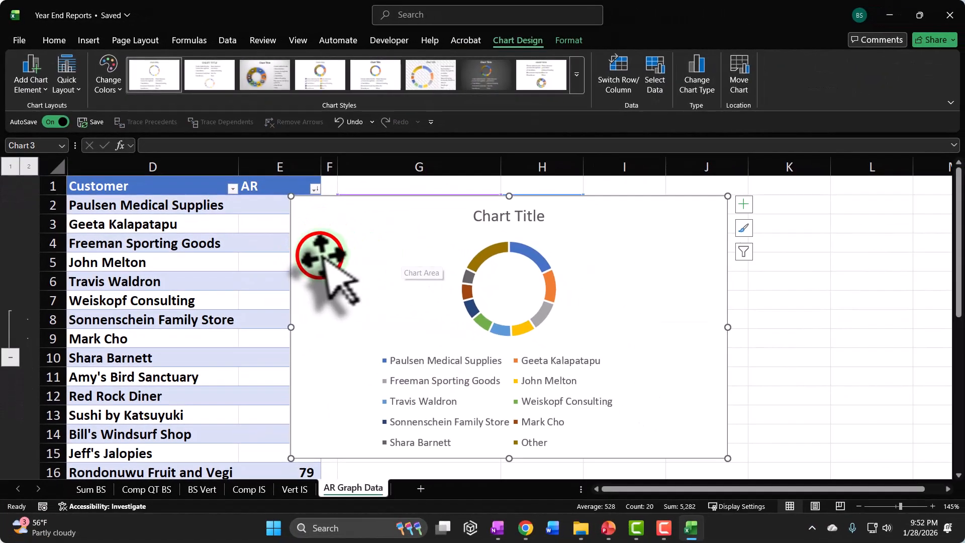
Move the doughnut chart beside the summary list, starting at column I, and delete its chart title
{"action": "left_click_drag", "start_coordinate": [324, 252], "coordinate": [624, 247]}
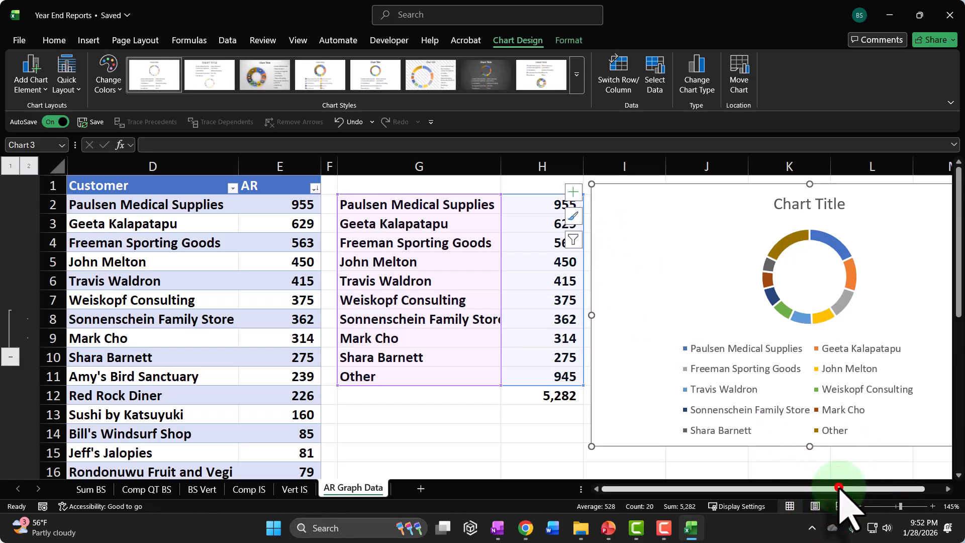
{"action": "left_click_drag", "start_coordinate": [838, 487], "coordinate": [873, 501]}
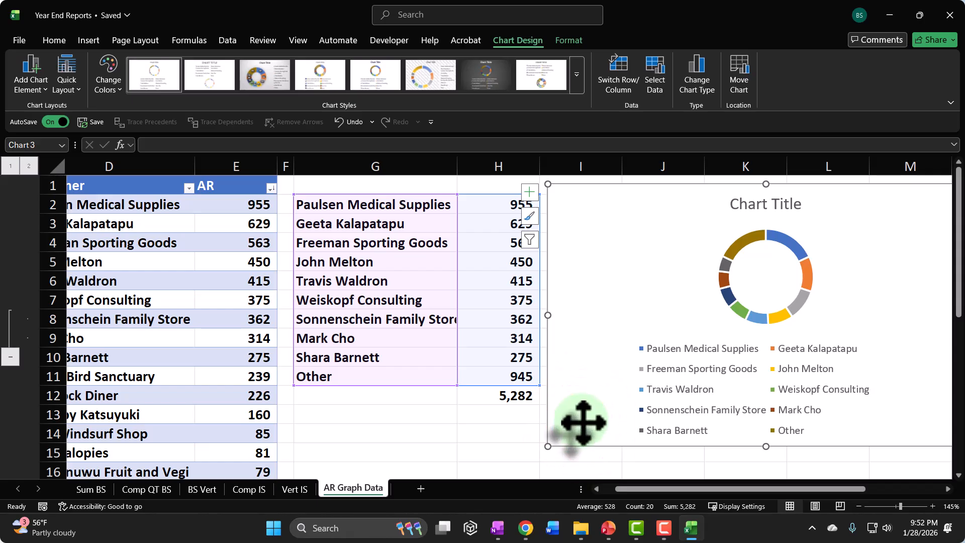
{"action": "left_click", "coordinate": [577, 76]}
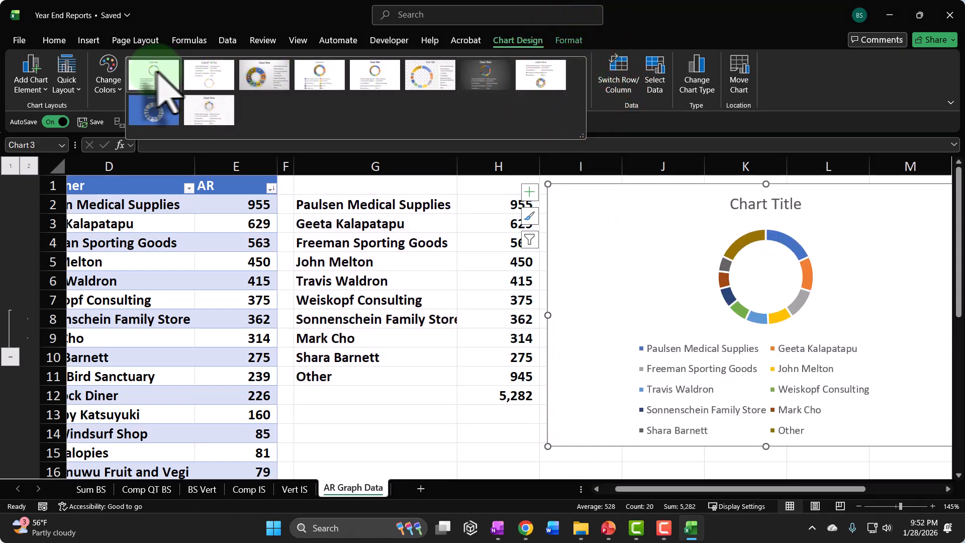
{"action": "left_click", "coordinate": [732, 201]}
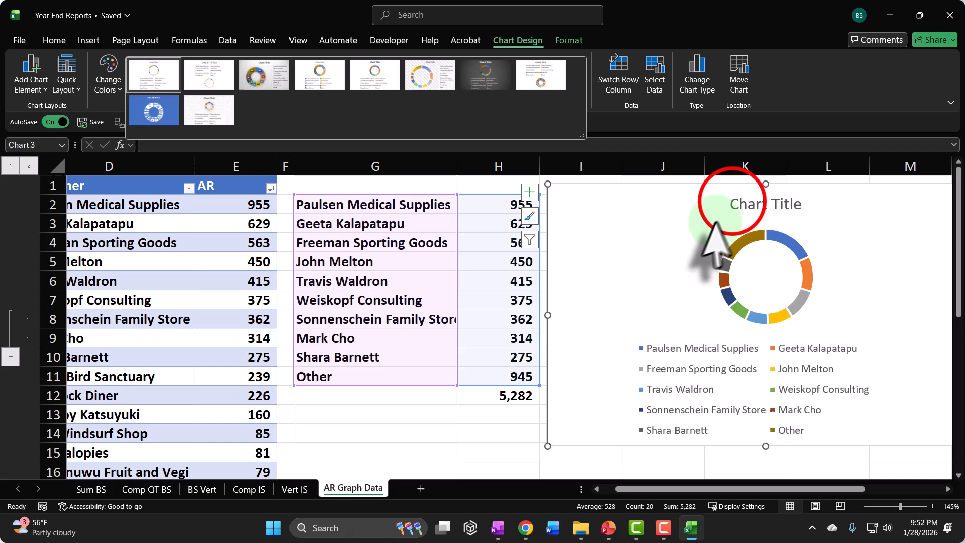
{"action": "left_click", "coordinate": [727, 207]}
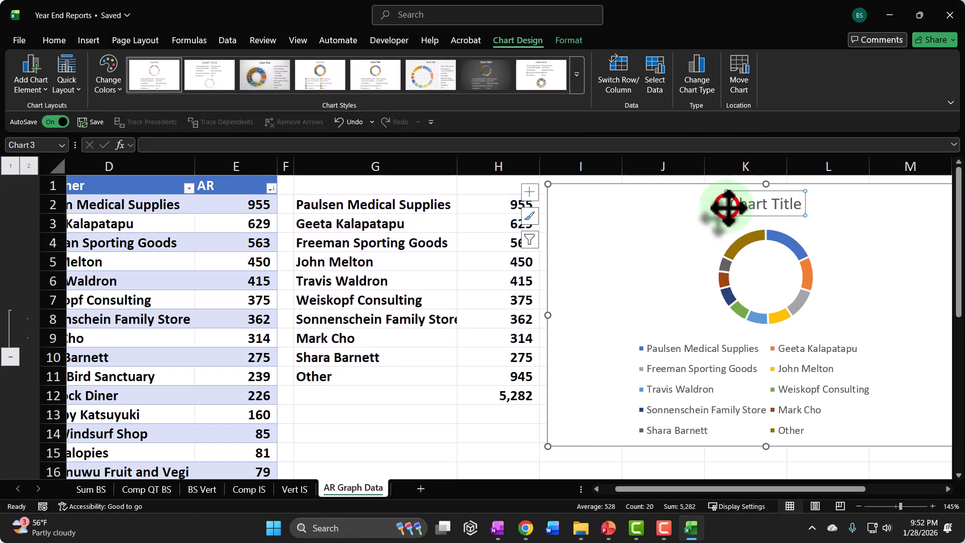
{"action": "key", "text": "Delete"}
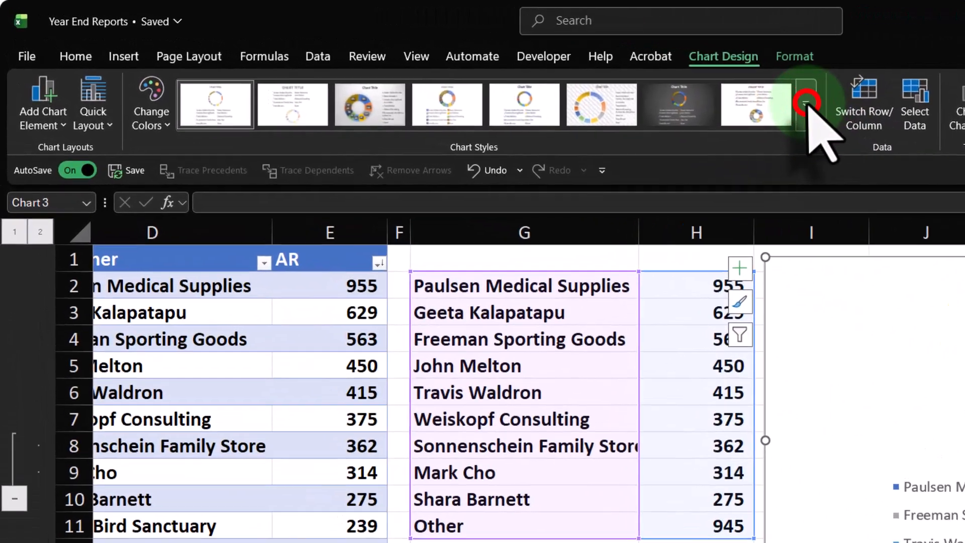
Apply the third chart style, with the gray gradient background, percentage labels and a side legend, to the doughnut chart
{"action": "left_click", "coordinate": [577, 75]}
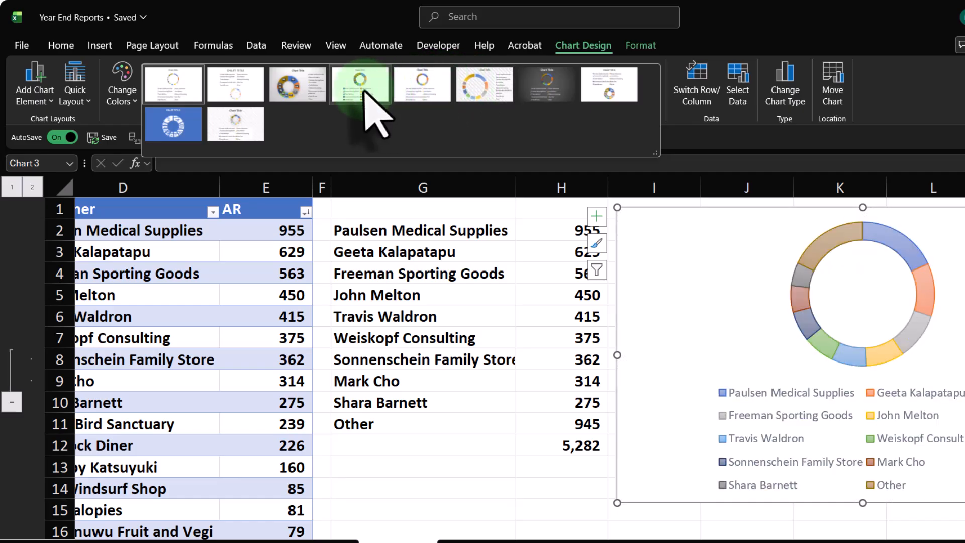
{"action": "left_click", "coordinate": [305, 86]}
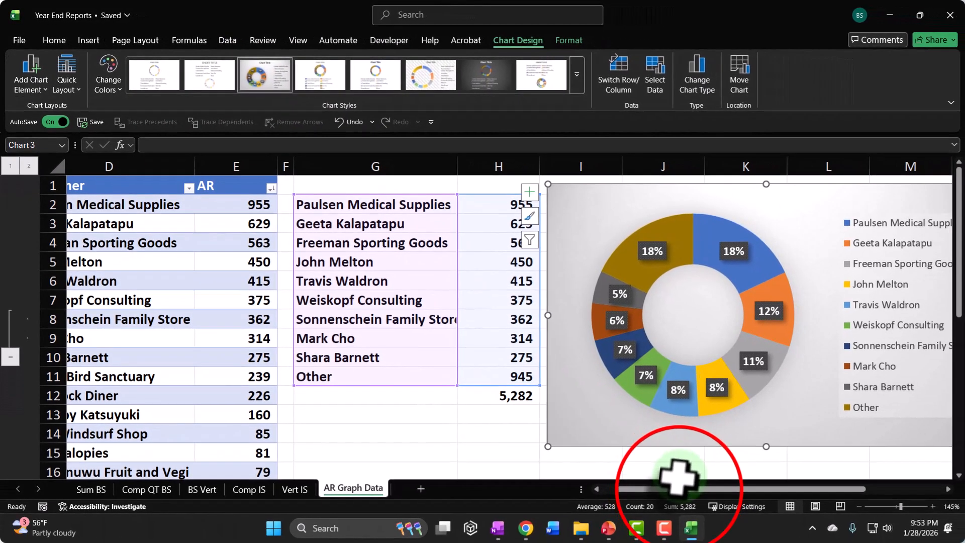
{"action": "left_click_drag", "start_coordinate": [724, 522], "coordinate": [766, 526]}
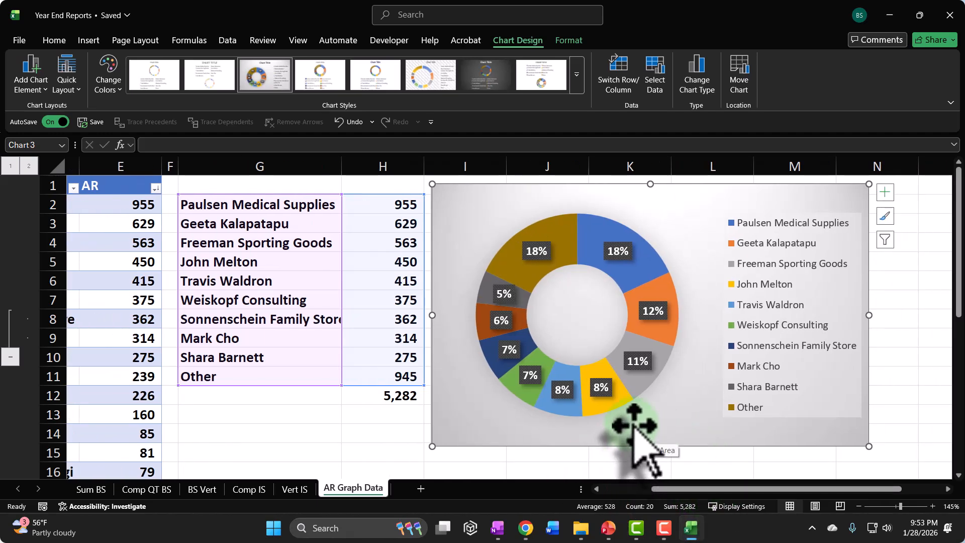
{"action": "left_click", "coordinate": [333, 432]}
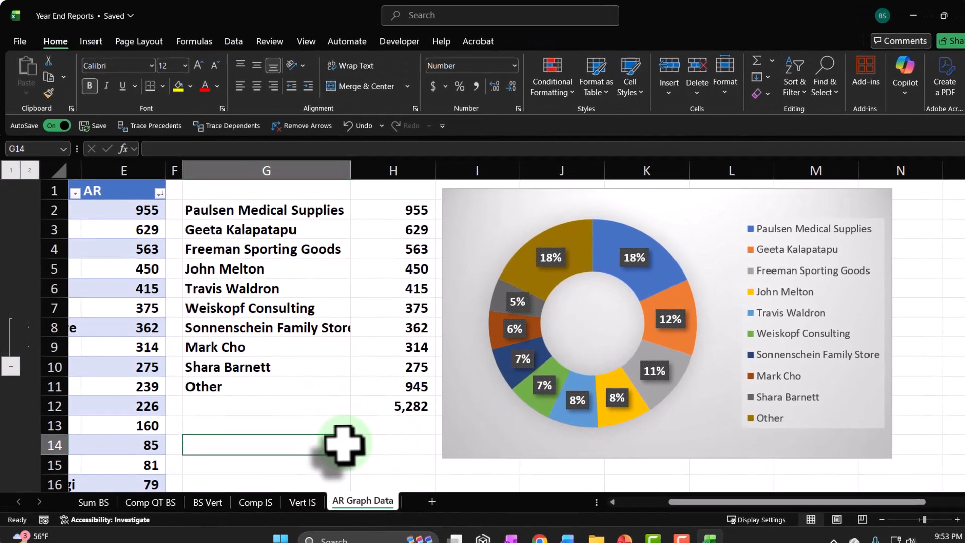
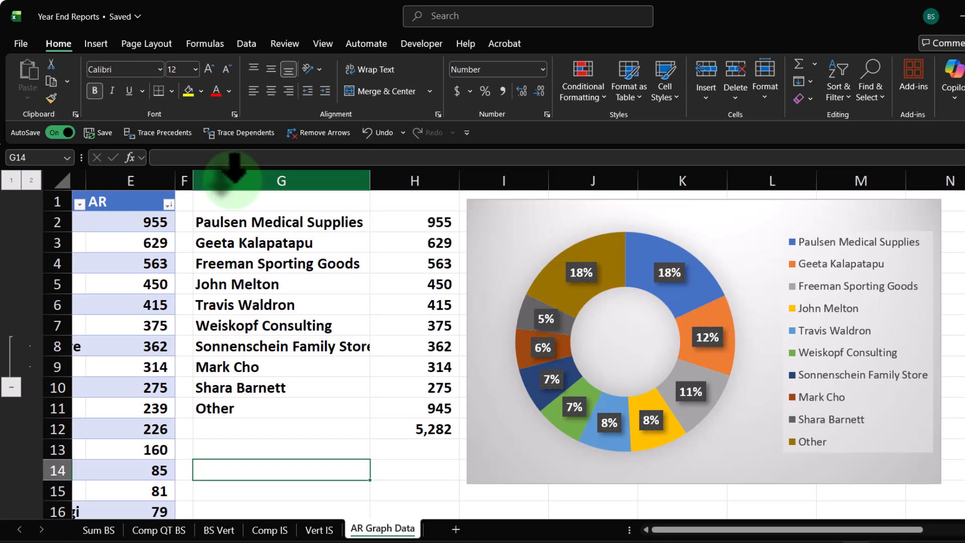
Copy the doughnut chart and add a new sheet named AR Graph after AR Graph Data
{"action": "left_click", "coordinate": [493, 240]}
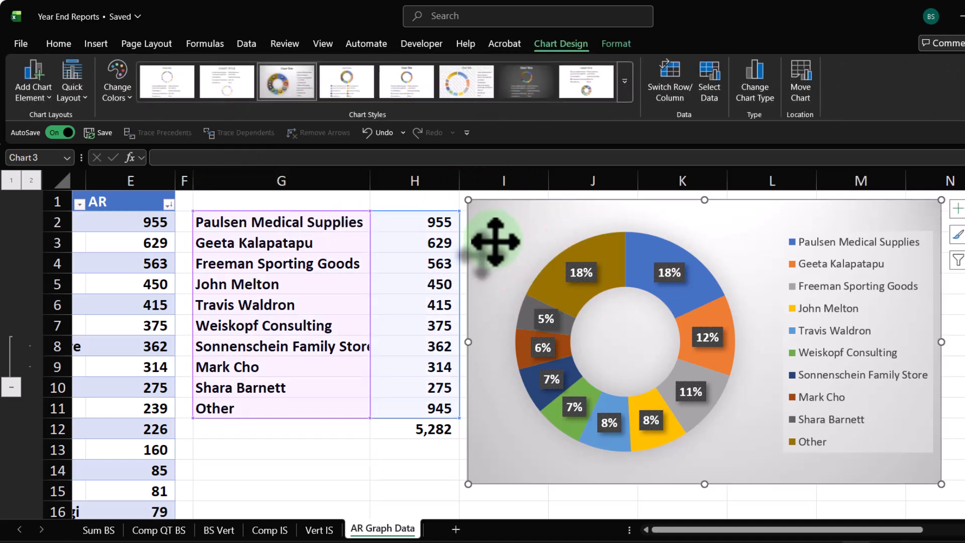
{"action": "left_click", "coordinate": [454, 528]}
{"action": "double_click", "coordinate": [455, 529]}
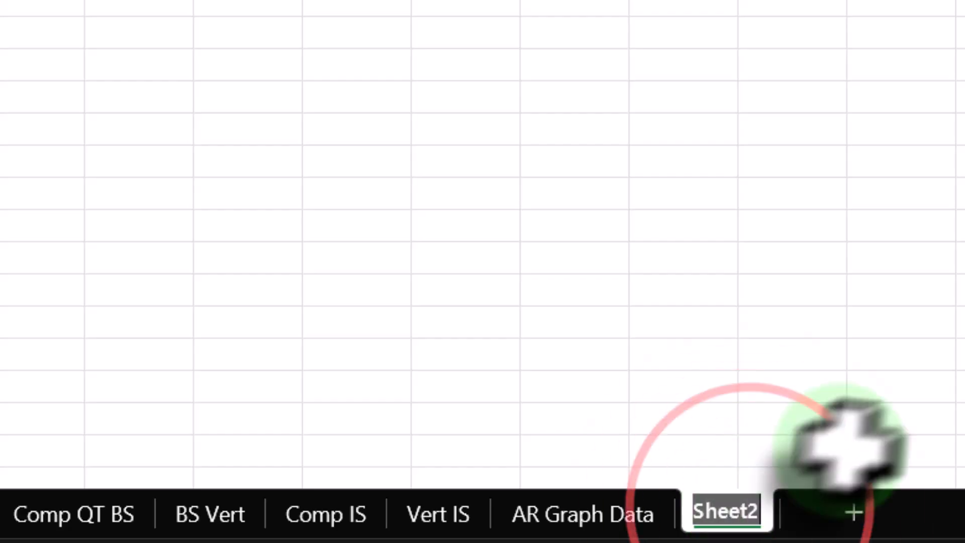
{"action": "type", "text": "AR G"}
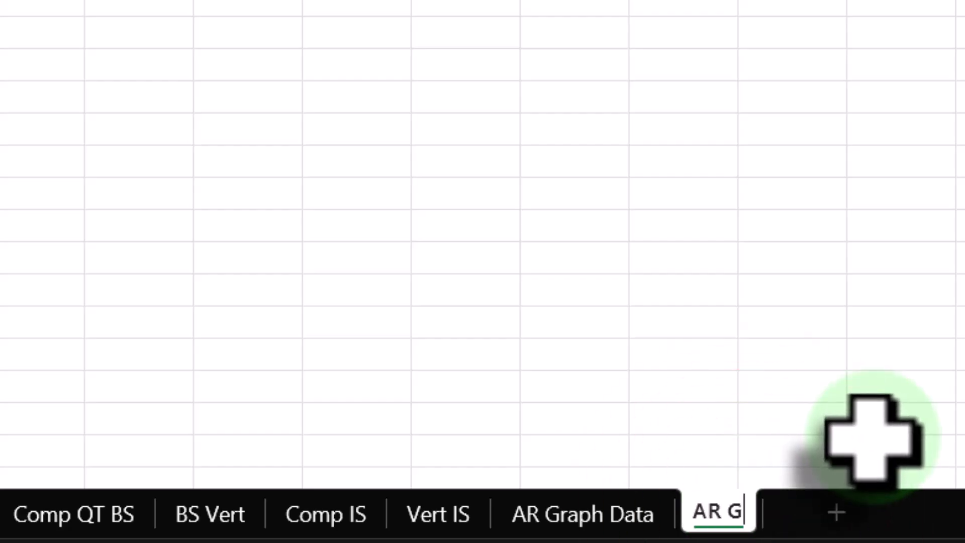
{"action": "type", "text": "raph"}
{"action": "left_click", "coordinate": [877, 446]}
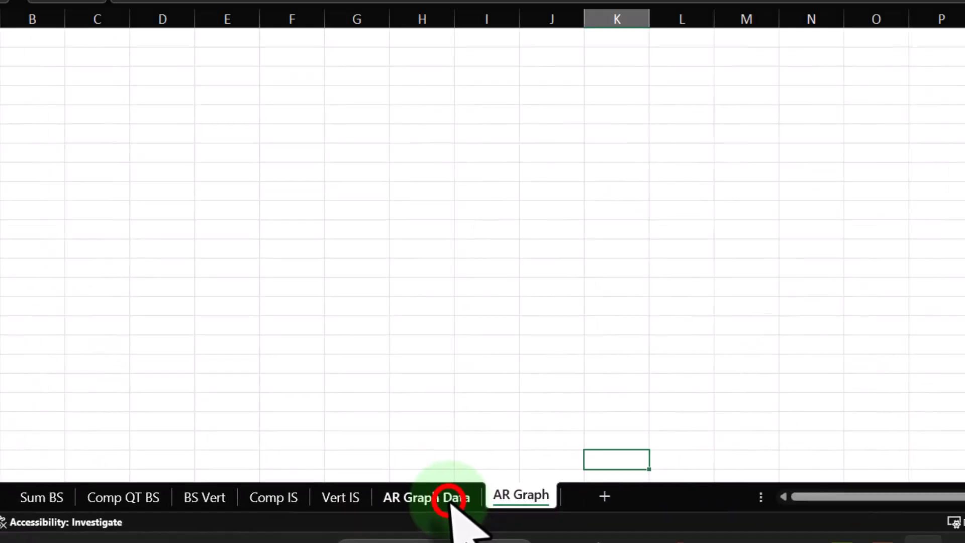
Paste the copied doughnut chart onto the AR Graph sheet and move it near the sheet's upper-left corner, starting around row 4
{"action": "left_click", "coordinate": [449, 498]}
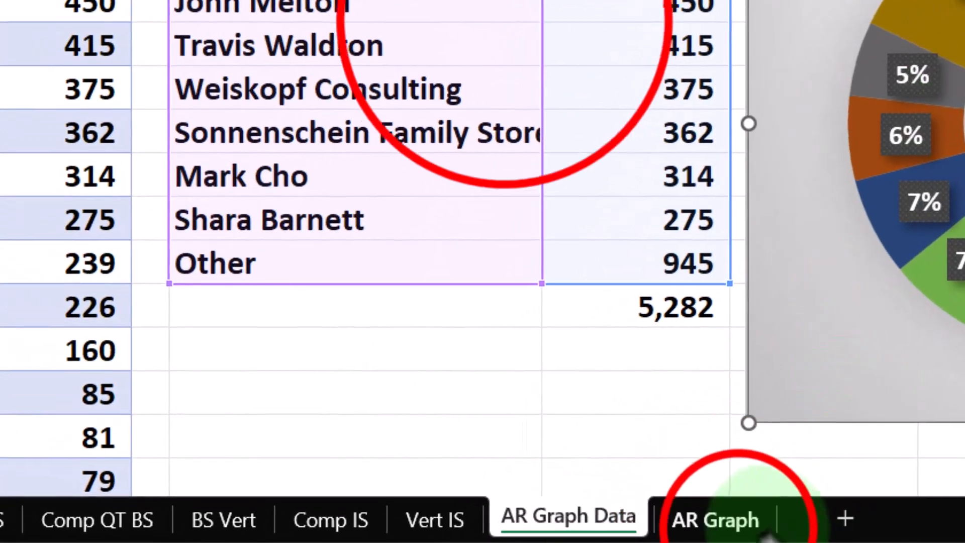
{"action": "left_click", "coordinate": [454, 532]}
{"action": "key", "text": "ctrl+v"}
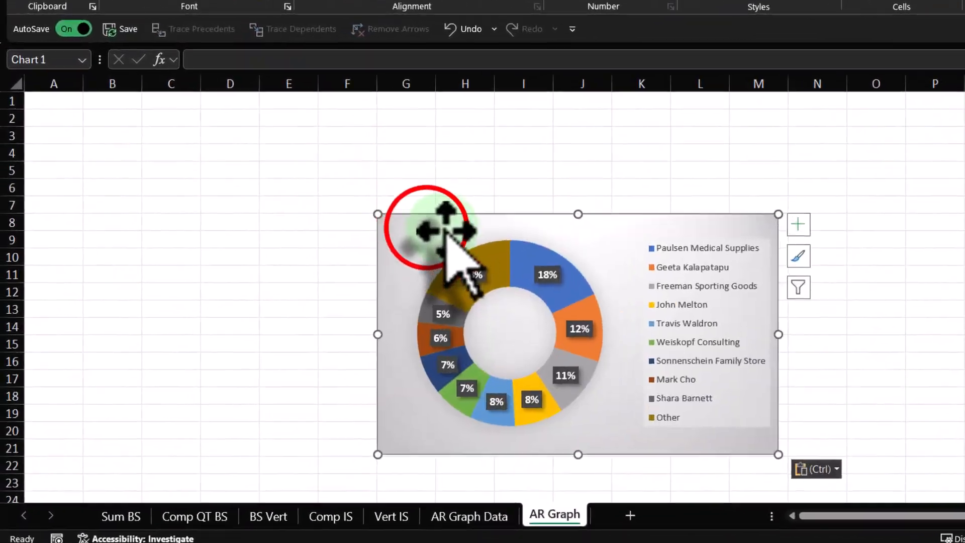
{"action": "left_click_drag", "start_coordinate": [327, 270], "coordinate": [90, 217]}
{"action": "left_click_drag", "start_coordinate": [129, 132], "coordinate": [119, 133]}
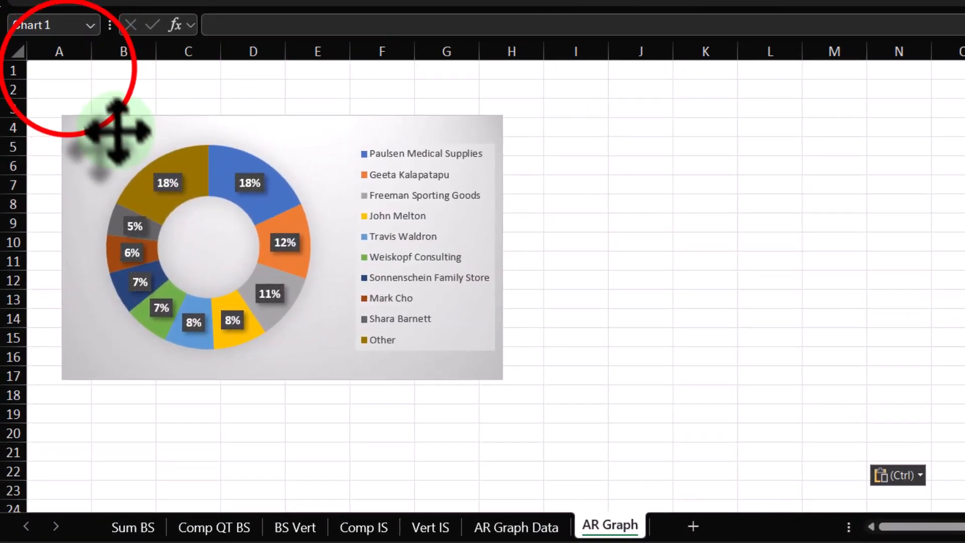
Enter the title "Accounts Receivable Graph" in A1 above the chart and reselect the cell
{"action": "left_click", "coordinate": [64, 71]}
{"action": "type", "text": "Accounts Receivable Graph"}
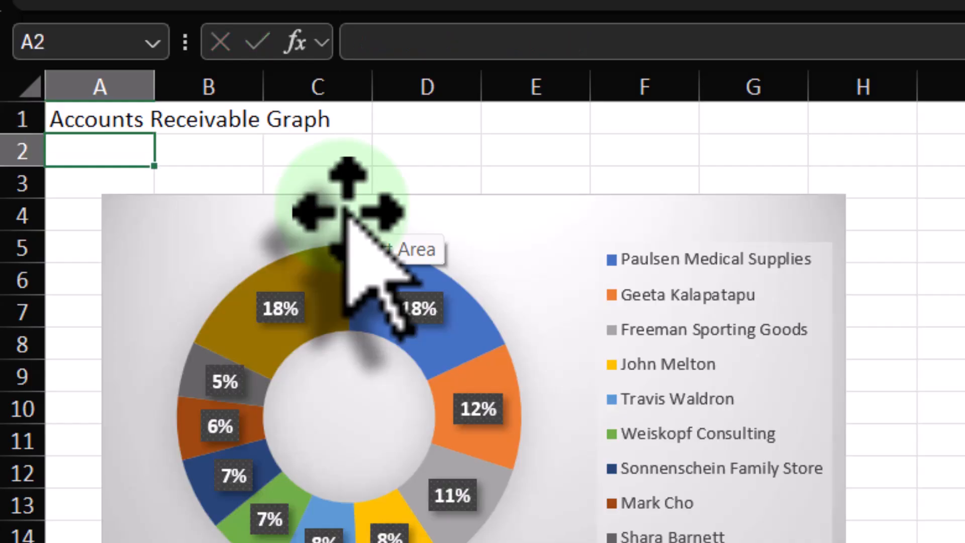
{"action": "left_click", "coordinate": [100, 121]}
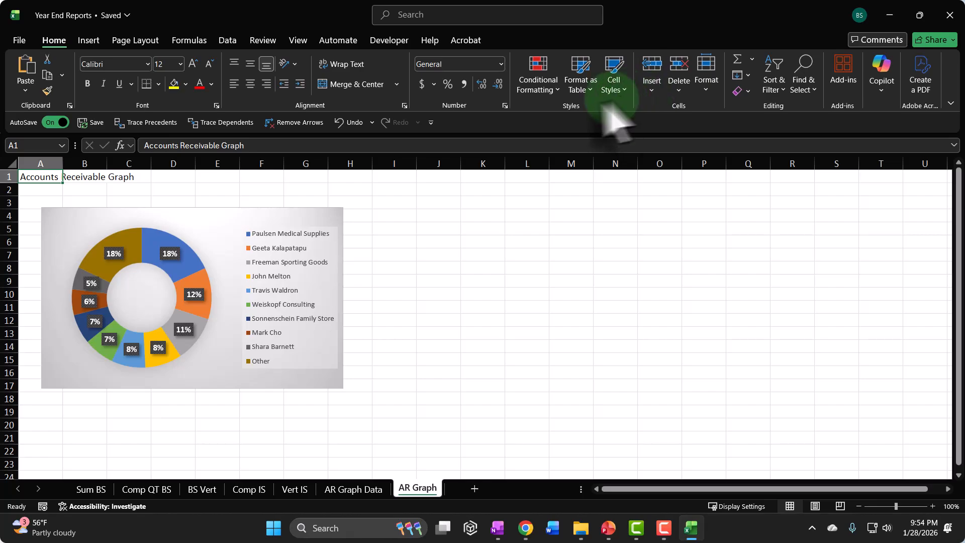
{"action": "left_click", "coordinate": [518, 78]}
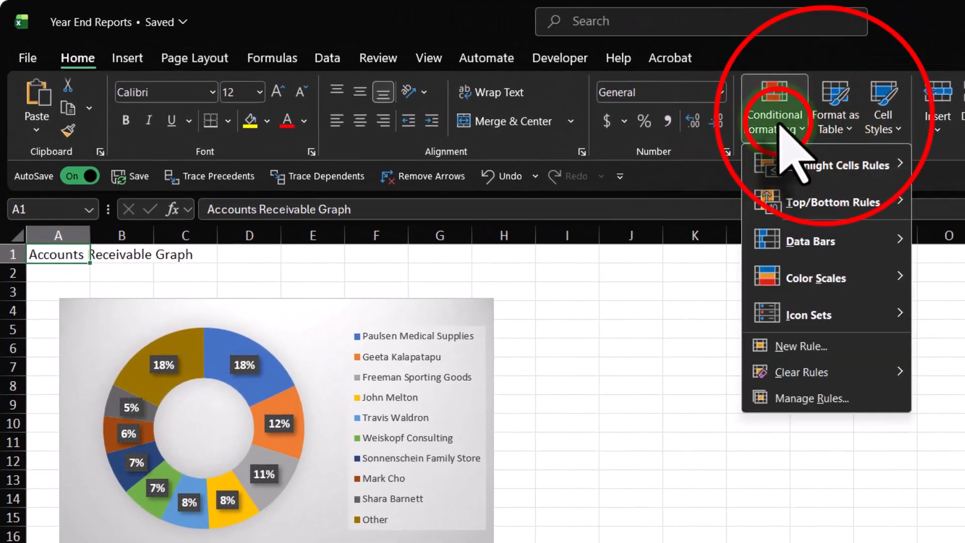
{"action": "left_click", "coordinate": [779, 124]}
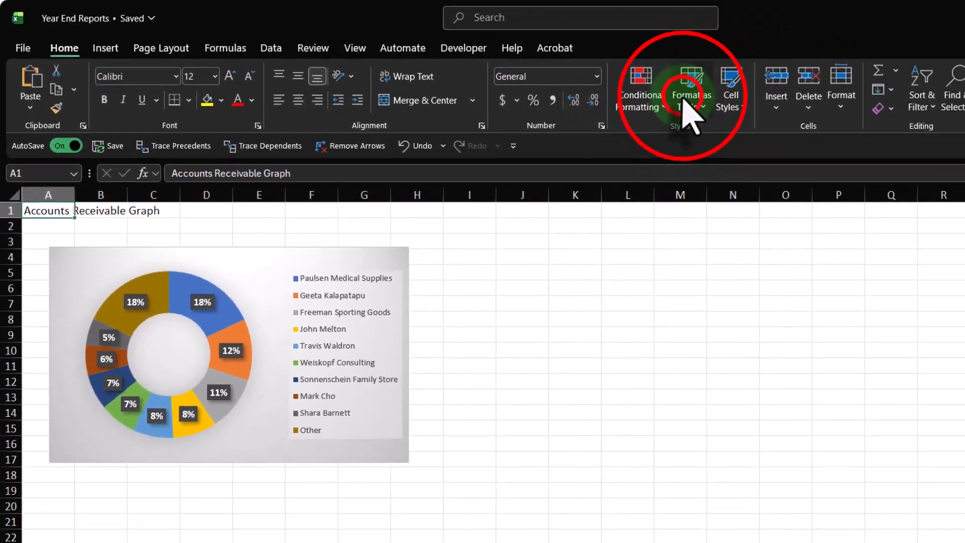
{"action": "left_click", "coordinate": [828, 121]}
{"action": "left_click", "coordinate": [828, 121]}
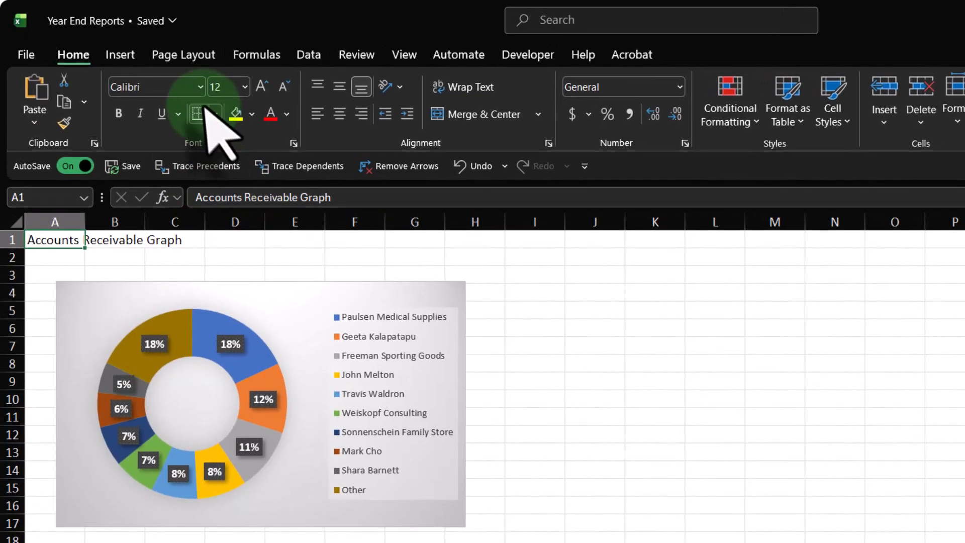
Enlarge the A1 title to font size 24 and make it bold
{"action": "left_click", "coordinate": [262, 86]}
{"action": "left_click", "coordinate": [262, 87]}
{"action": "left_click", "coordinate": [261, 87]}
{"action": "left_click", "coordinate": [261, 87]}
{"action": "left_click", "coordinate": [261, 86]}
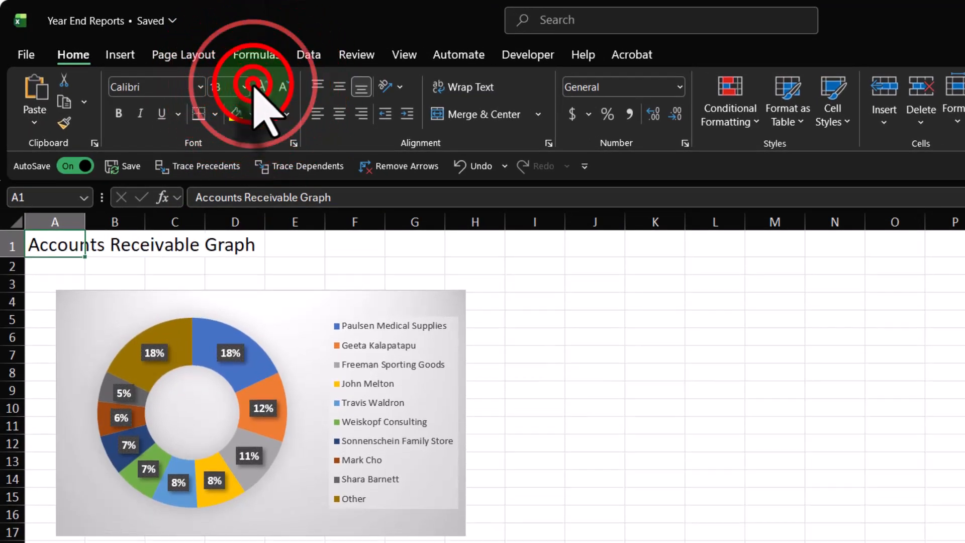
{"action": "left_click", "coordinate": [256, 86]}
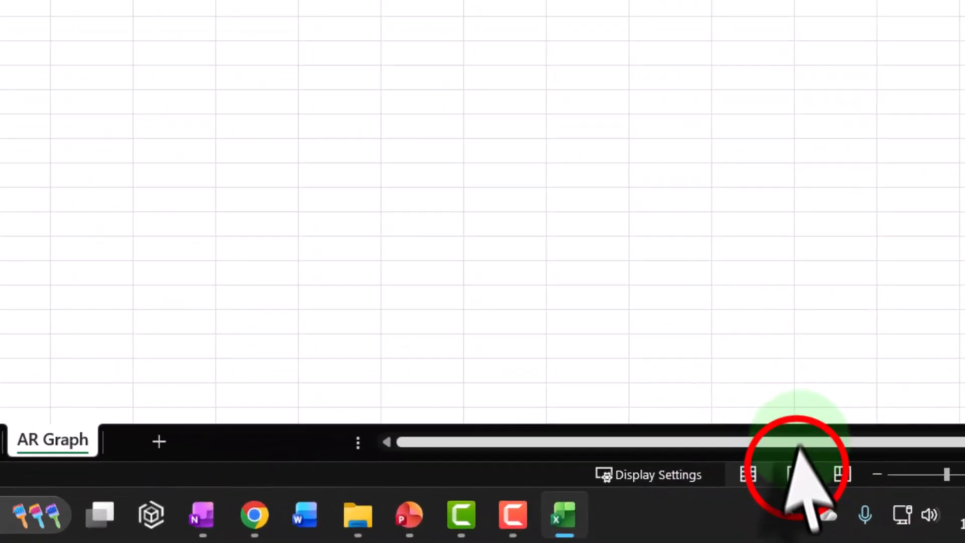
Display the sheet's page breaks, align the chart to the sheet's left edge under the title, and enlarge it into column I within the page
{"action": "left_click", "coordinate": [794, 470]}
{"action": "left_click", "coordinate": [749, 474]}
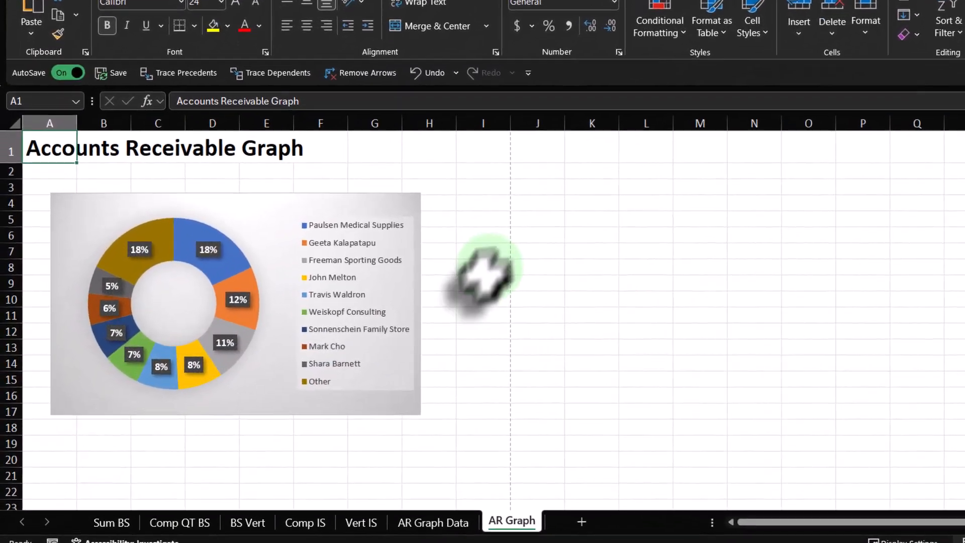
{"action": "left_click", "coordinate": [68, 231]}
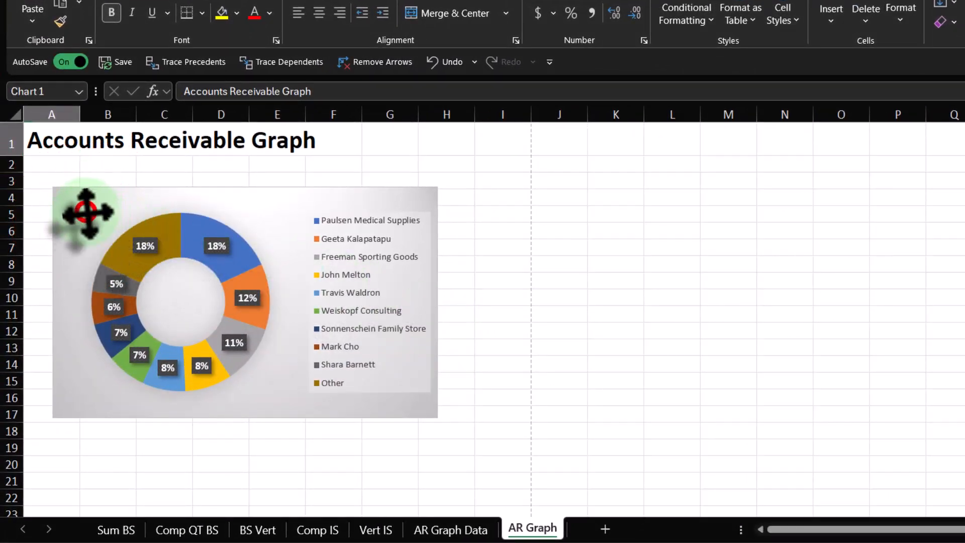
{"action": "left_click_drag", "start_coordinate": [72, 211], "coordinate": [67, 211]}
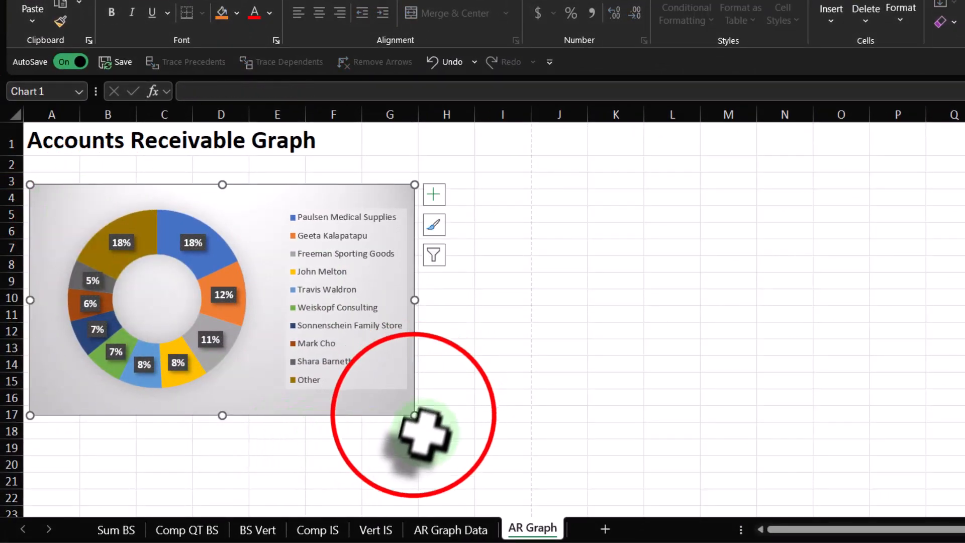
{"action": "left_click_drag", "start_coordinate": [415, 415], "coordinate": [513, 449]}
{"action": "left_click", "coordinate": [674, 431]}
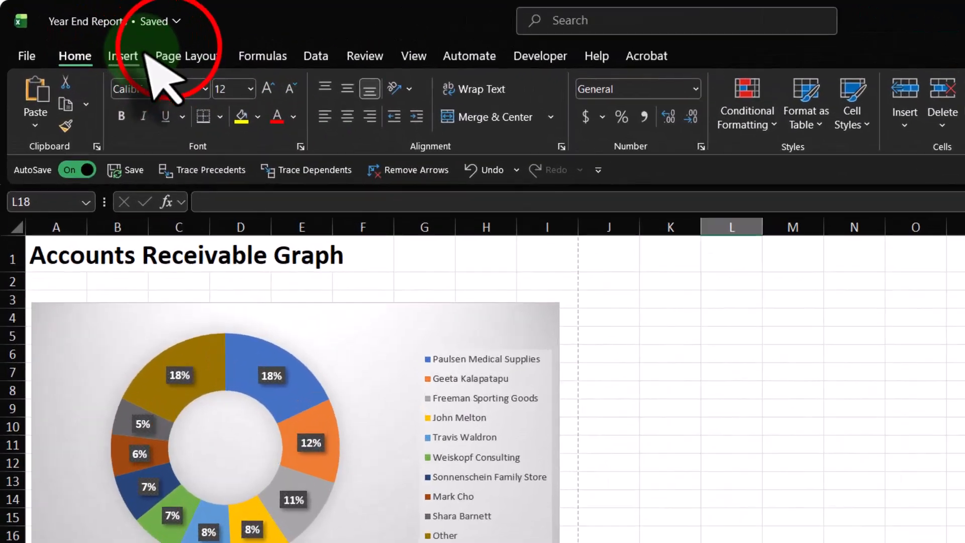
Set the AR Graph sheet's page orientation to Landscape
{"action": "left_click", "coordinate": [131, 36]}
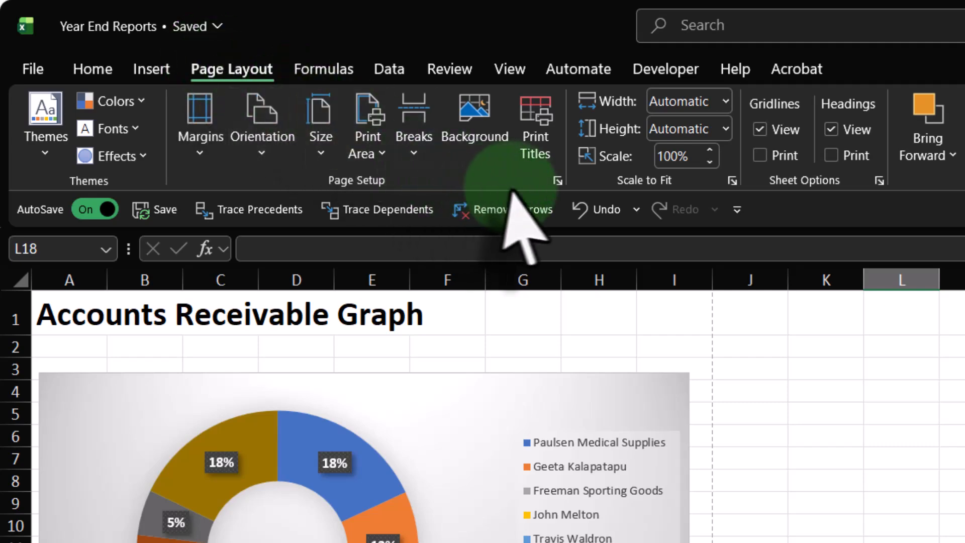
{"action": "left_click", "coordinate": [262, 132]}
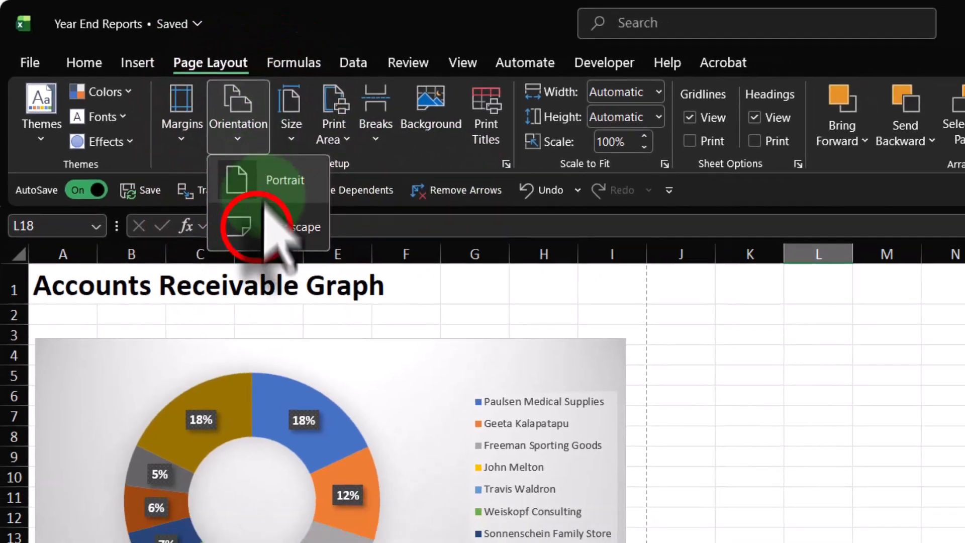
{"action": "left_click", "coordinate": [259, 223]}
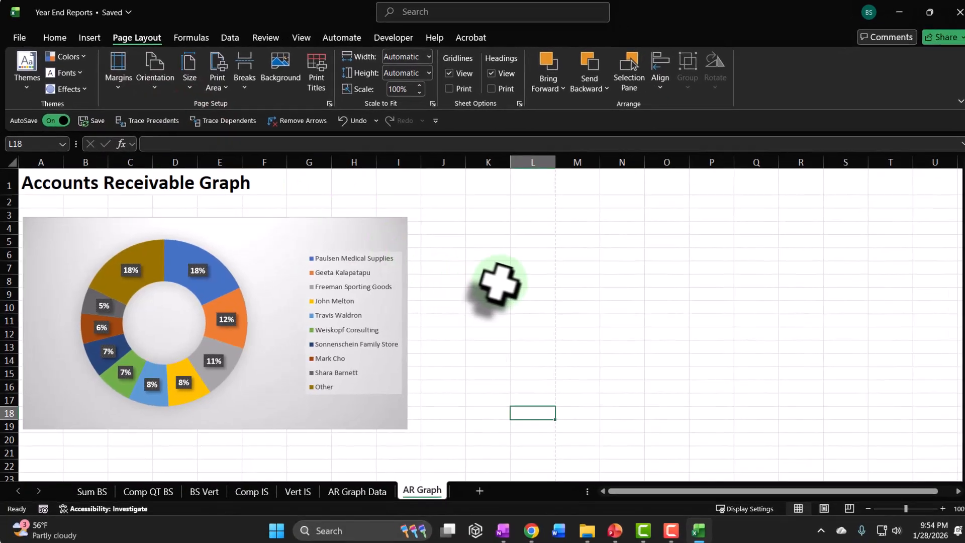
Enlarge the doughnut chart to fill the landscape page, extending it across to column L and down to row 30
{"action": "left_click", "coordinate": [609, 538]}
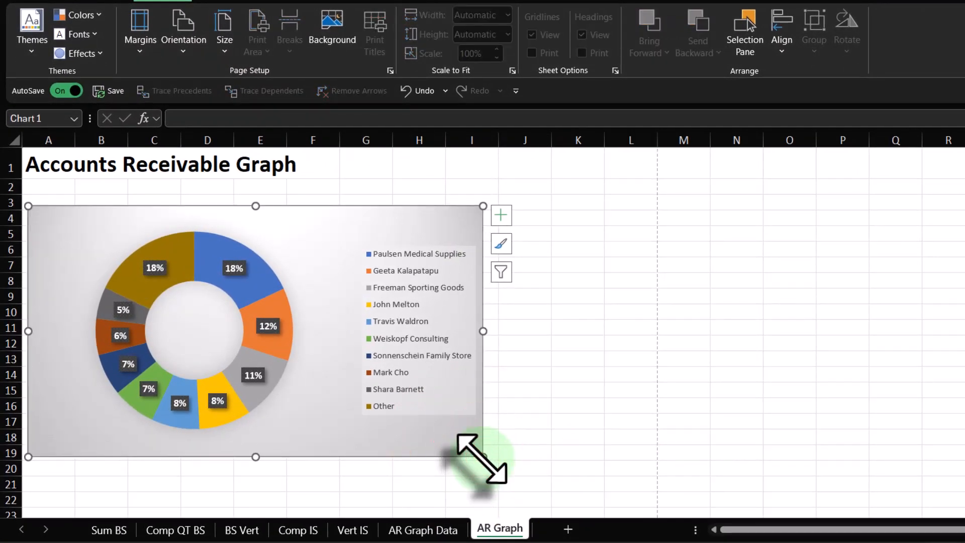
{"action": "left_click_drag", "start_coordinate": [484, 457], "coordinate": [645, 486]}
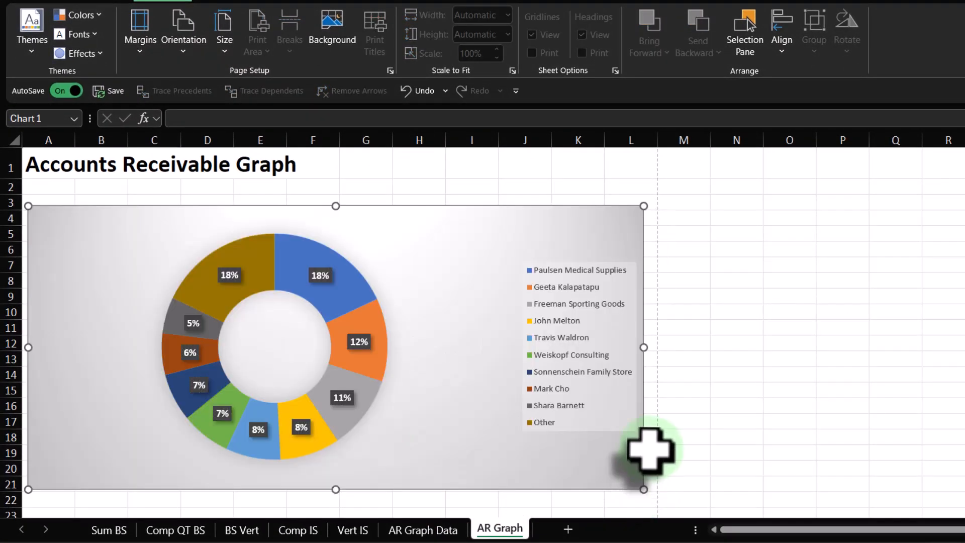
{"action": "scroll", "coordinate": [322, 422], "scroll_direction": "down", "scroll_amount": 1}
{"action": "left_click_drag", "start_coordinate": [334, 442], "coordinate": [335, 468]}
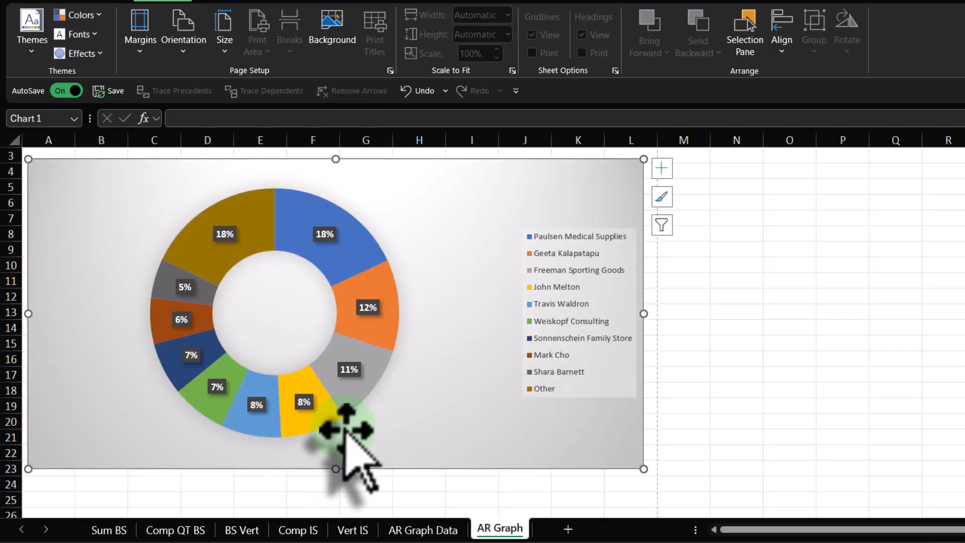
{"action": "scroll", "coordinate": [347, 438], "scroll_direction": "down", "scroll_amount": 3}
{"action": "left_click_drag", "start_coordinate": [338, 328], "coordinate": [330, 444]}
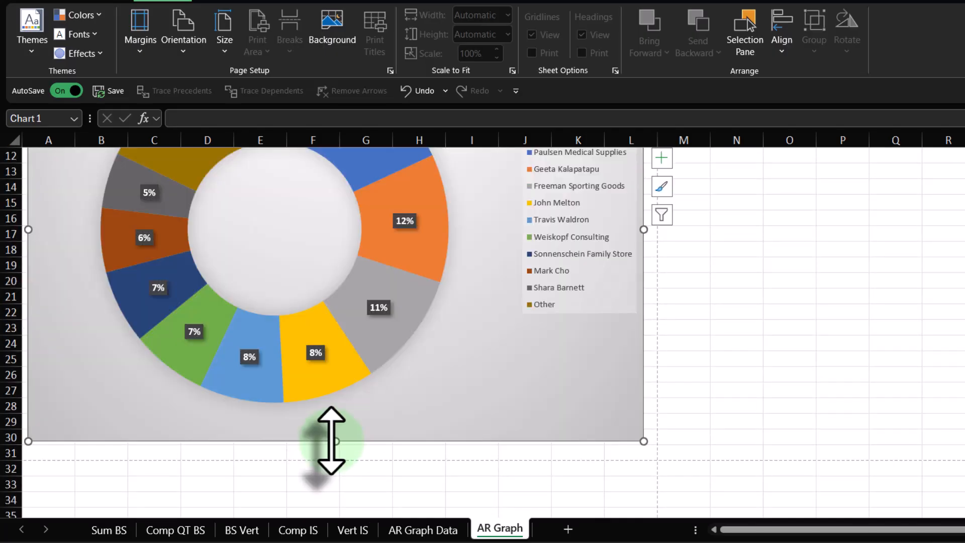
Extend the chart's upper edge to the start of row 3, just below the title area, and deselect the chart
{"action": "scroll", "coordinate": [339, 442], "scroll_direction": "up", "scroll_amount": 4}
{"action": "left_click", "coordinate": [338, 201]}
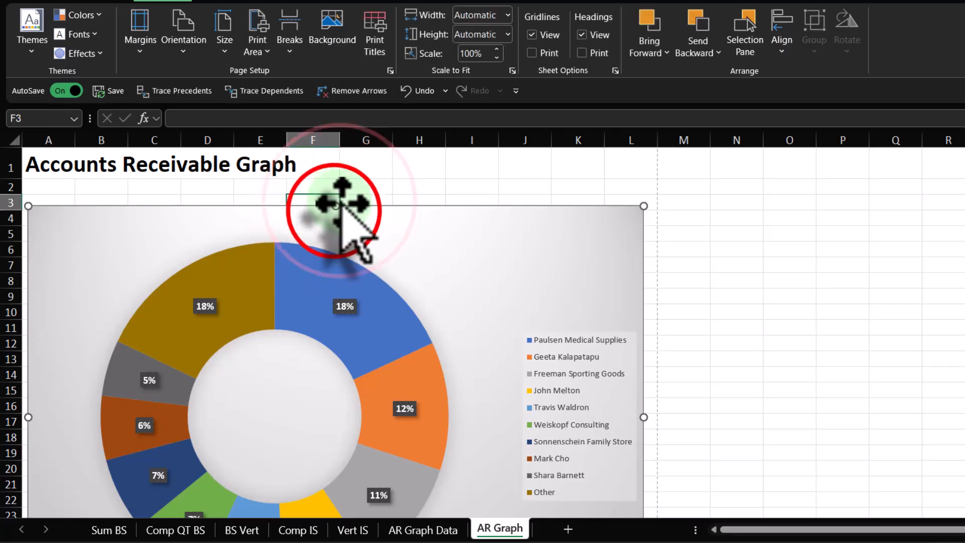
{"action": "left_click", "coordinate": [336, 207]}
{"action": "left_click_drag", "start_coordinate": [336, 206], "coordinate": [335, 193]}
{"action": "left_click", "coordinate": [773, 346]}
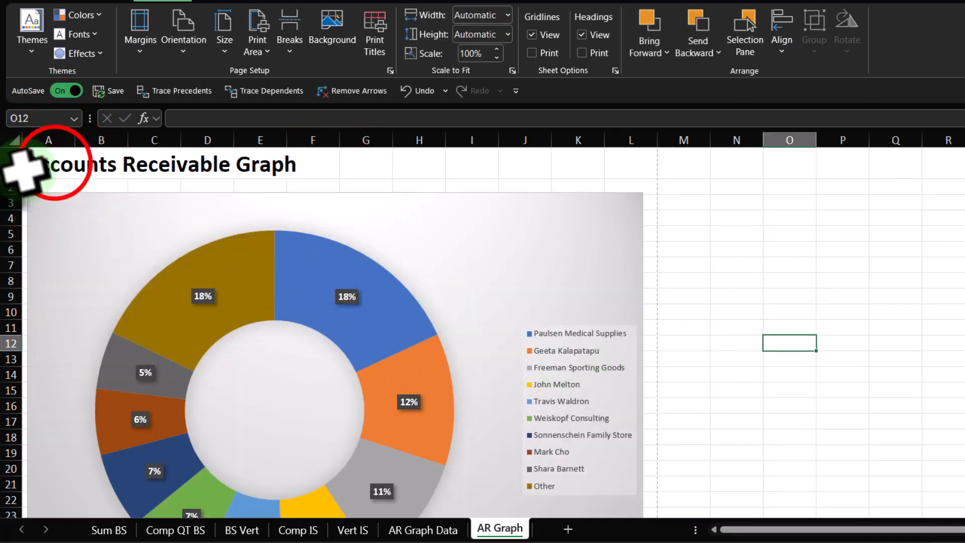
Center the Accounts Receivable Graph title across A1:L1 using Center Across Selection, without merging the cells
{"action": "left_click_drag", "start_coordinate": [26, 169], "coordinate": [611, 166]}
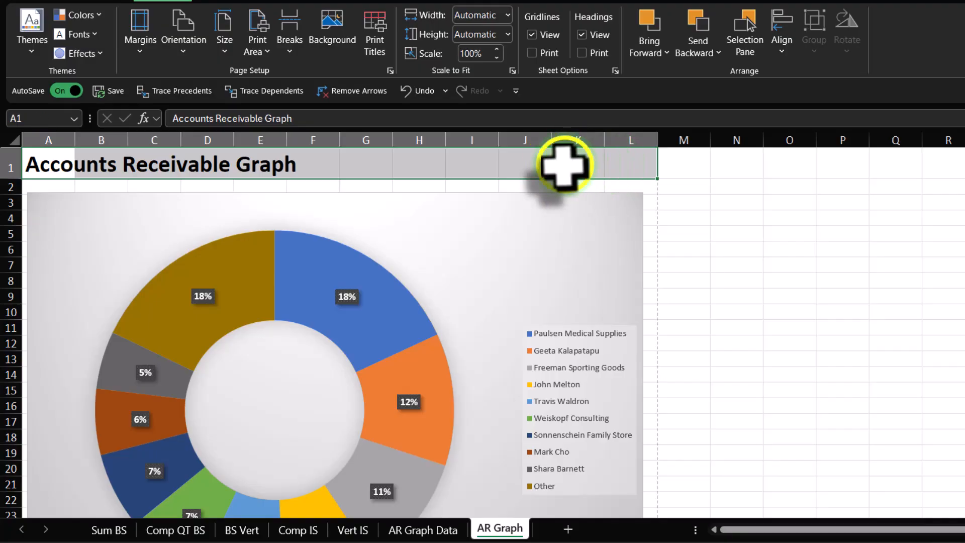
{"action": "right_click", "coordinate": [565, 163]}
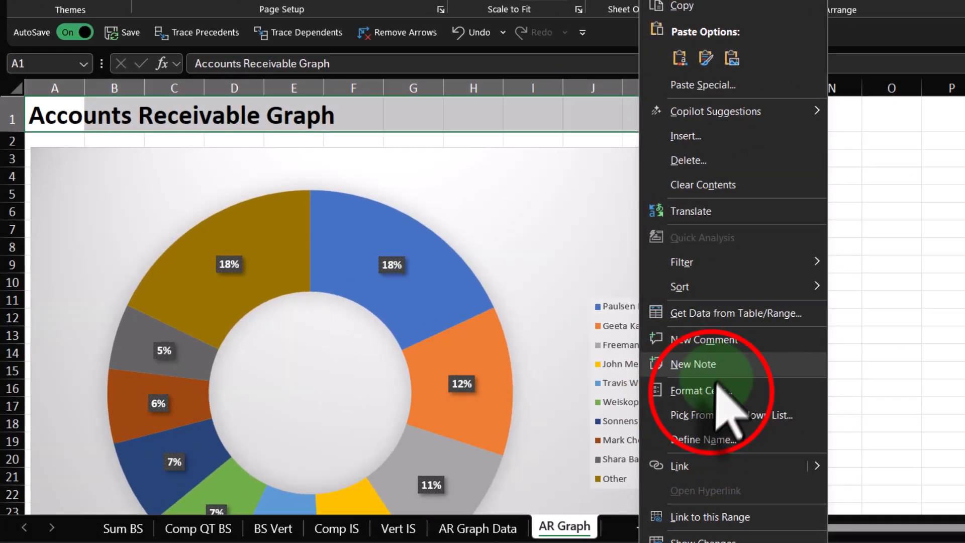
{"action": "left_click", "coordinate": [631, 407]}
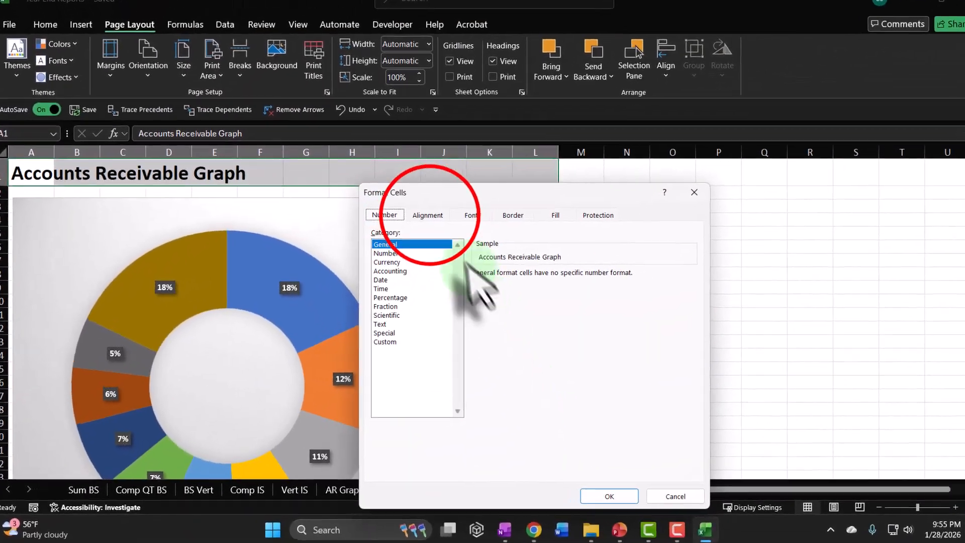
{"action": "left_click", "coordinate": [655, 125]}
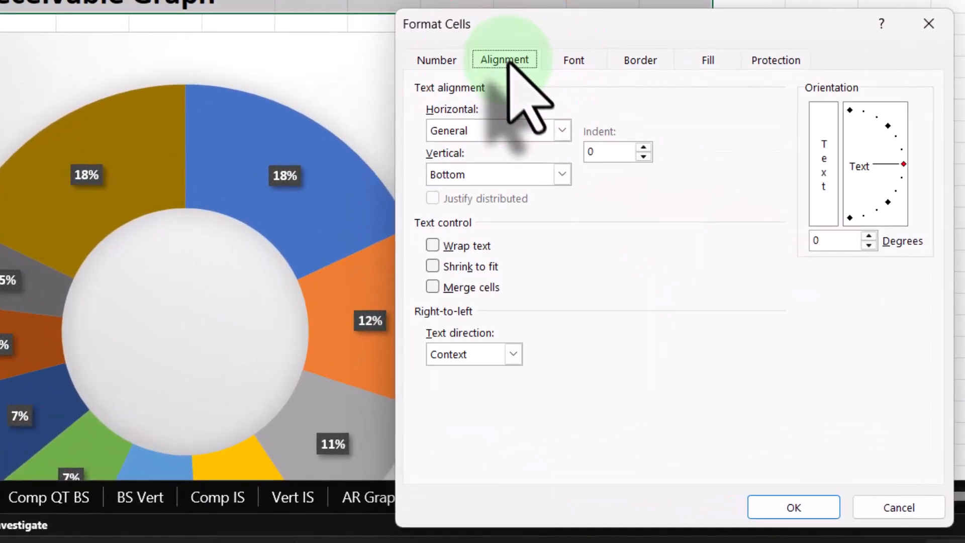
{"action": "left_click", "coordinate": [562, 131]}
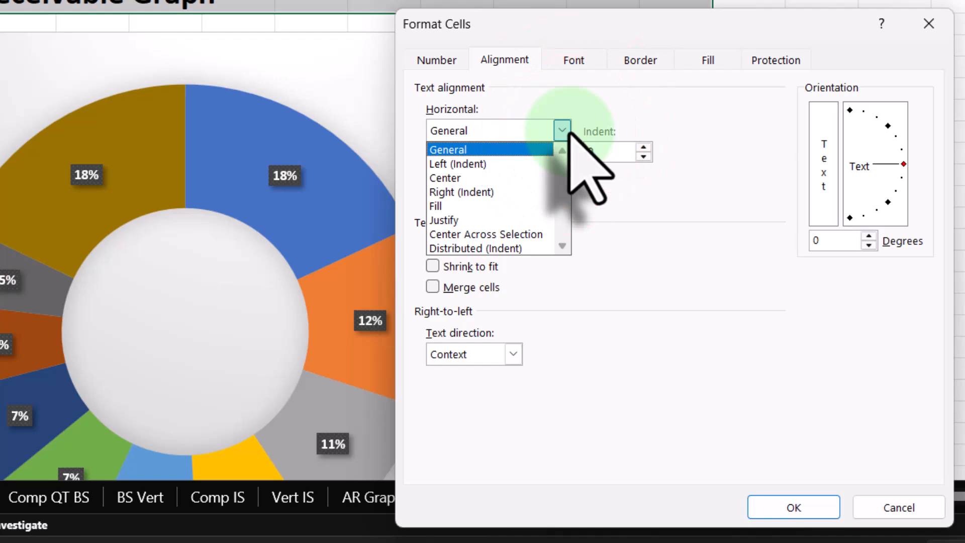
{"action": "left_click", "coordinate": [518, 234]}
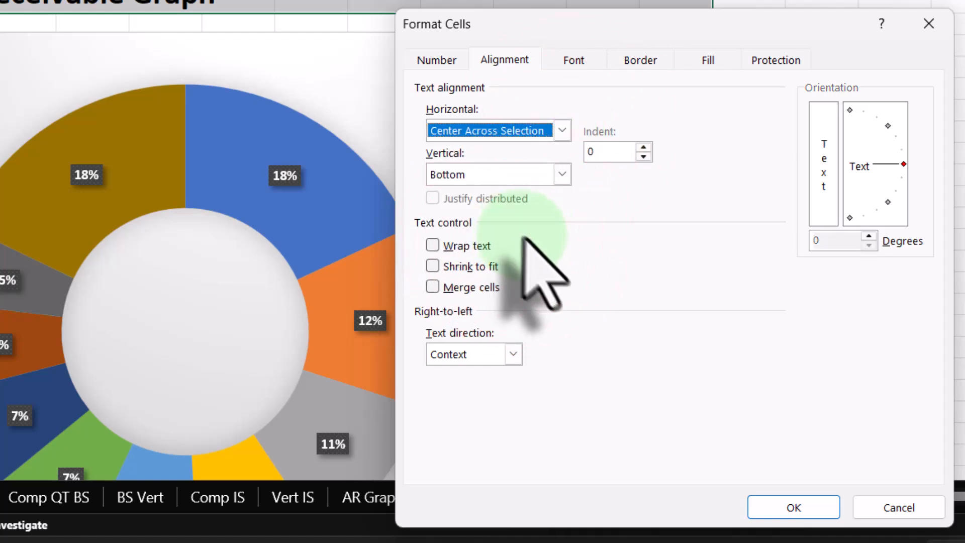
{"action": "left_click", "coordinate": [794, 508]}
{"action": "left_click", "coordinate": [907, 269]}
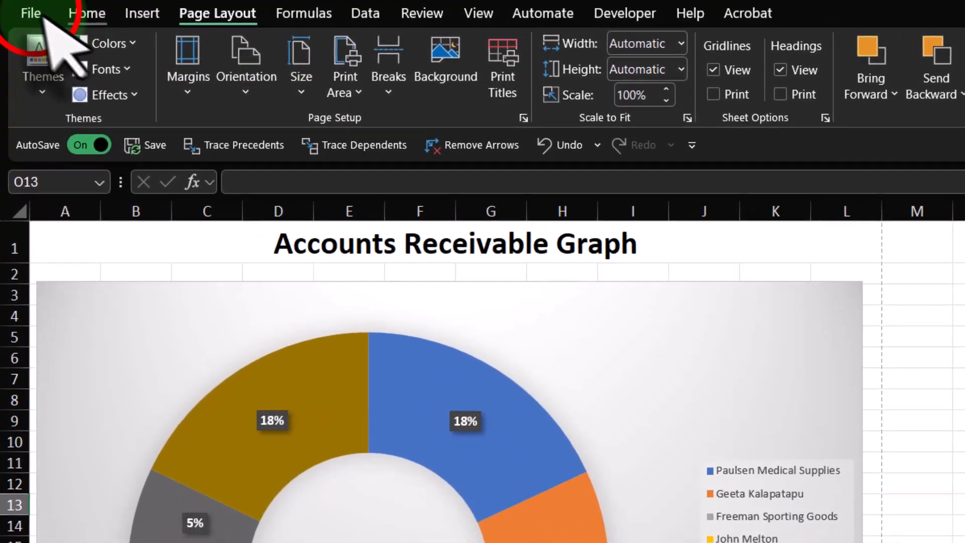
Set up printing with CutePDF Writer as the printer and Print Entire Workbook as the print range
{"action": "left_click", "coordinate": [31, 12]}
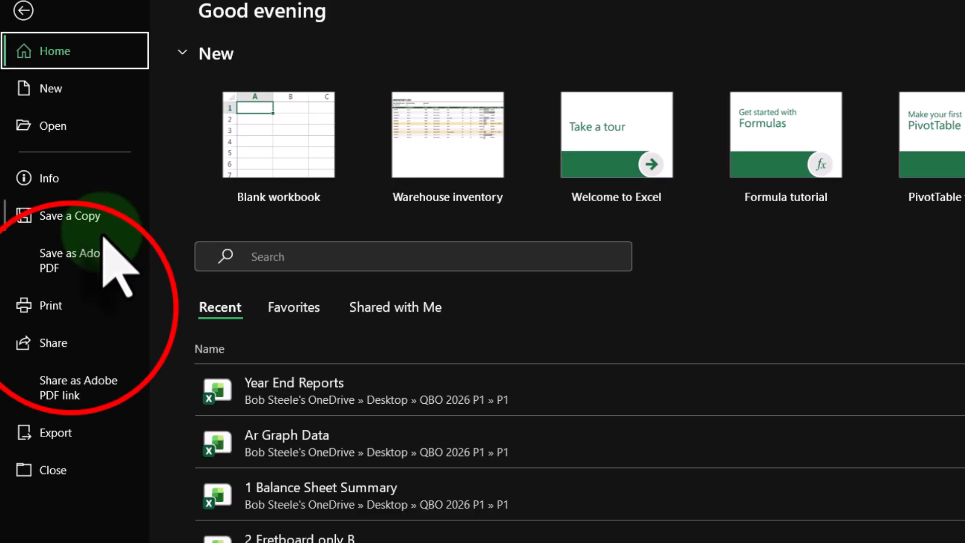
{"action": "left_click", "coordinate": [71, 310]}
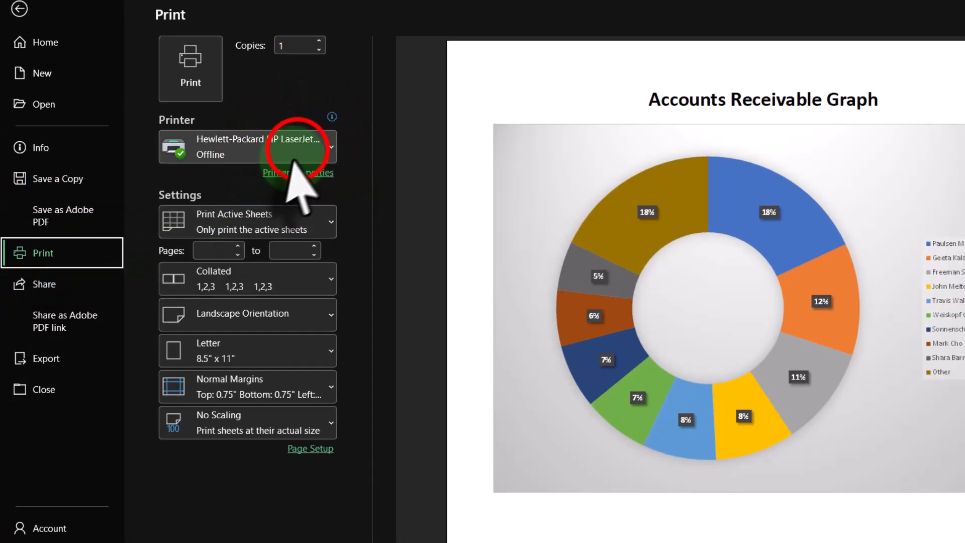
{"action": "left_click", "coordinate": [296, 151]}
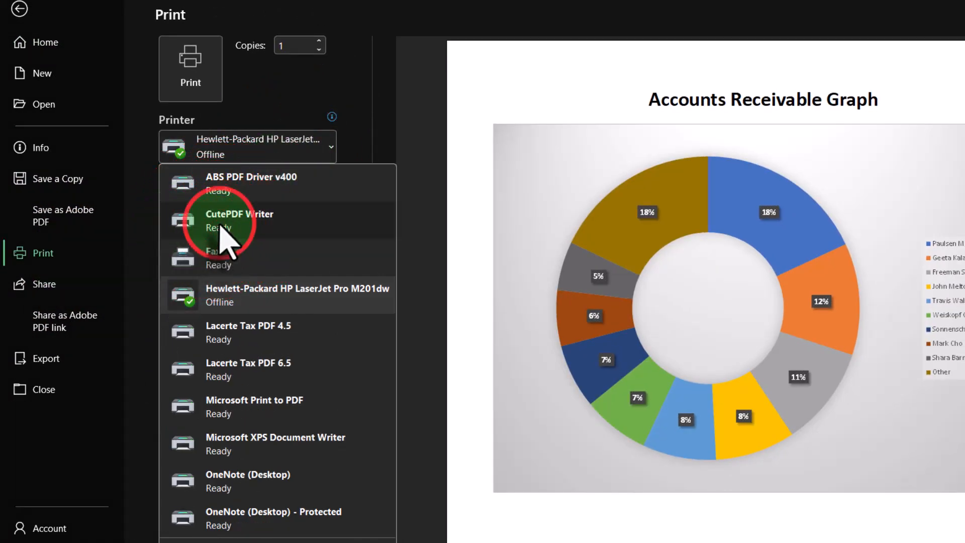
{"action": "left_click", "coordinate": [171, 221]}
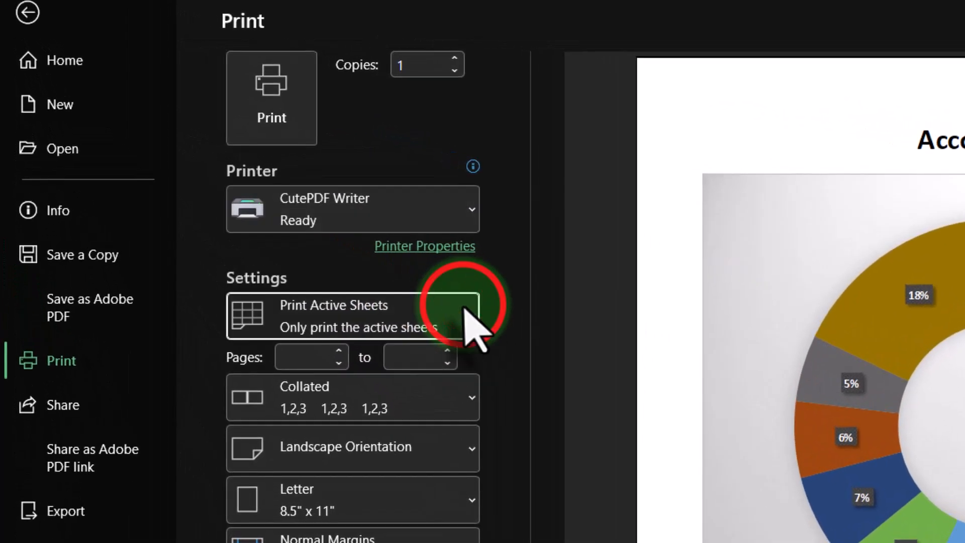
{"action": "left_click", "coordinate": [326, 219]}
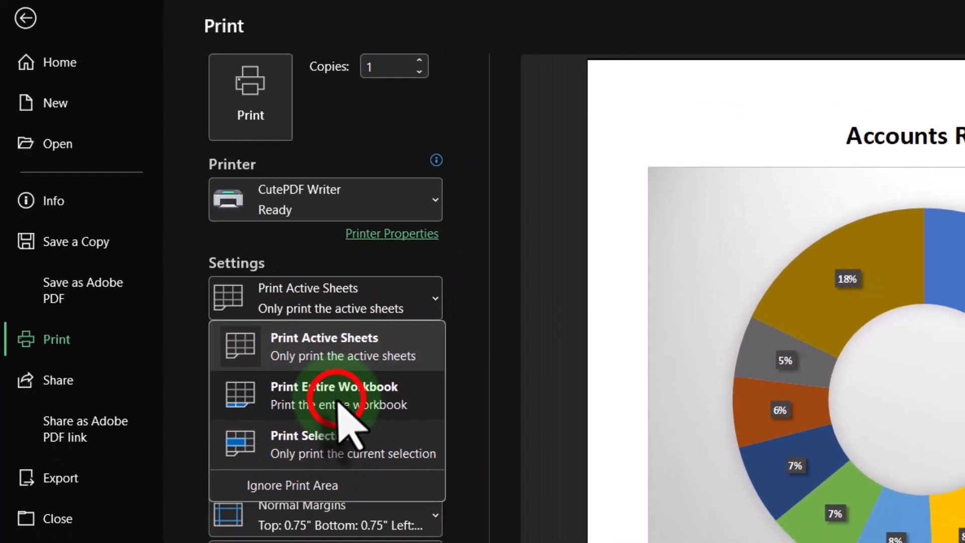
{"action": "left_click", "coordinate": [438, 418]}
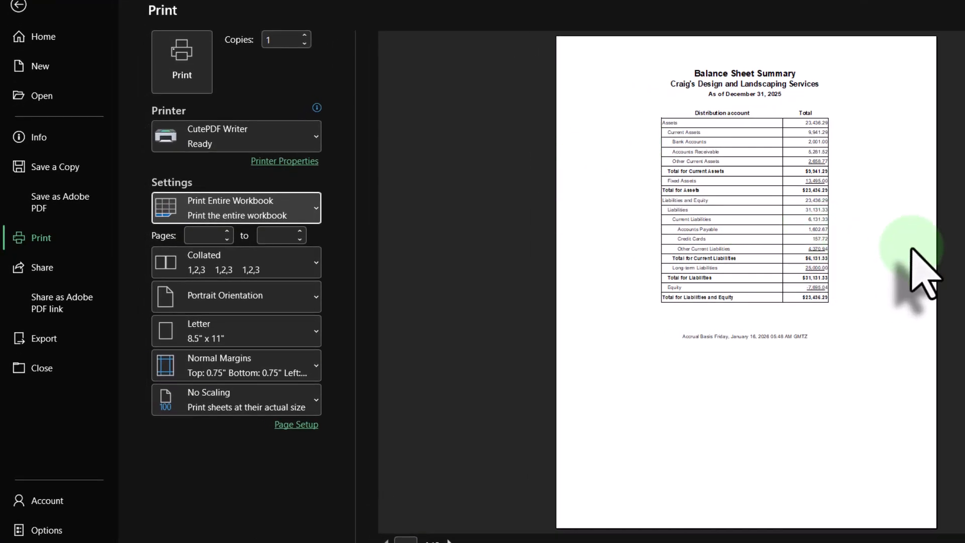
Review the entire workbook's print preview pages through to the AR graph, and return to the worksheet
{"action": "scroll", "coordinate": [913, 250], "scroll_direction": "down", "scroll_amount": 2}
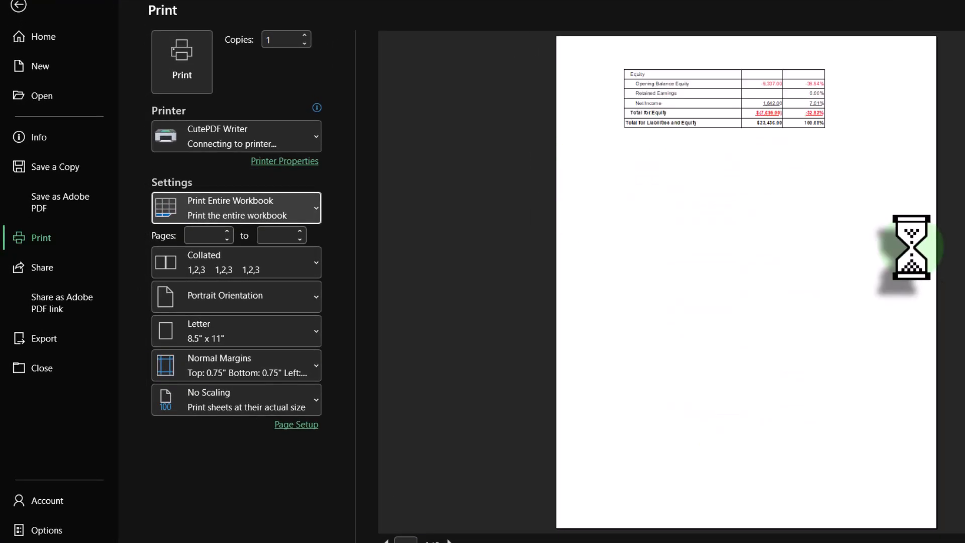
{"action": "scroll", "coordinate": [912, 250], "scroll_direction": "down", "scroll_amount": 3}
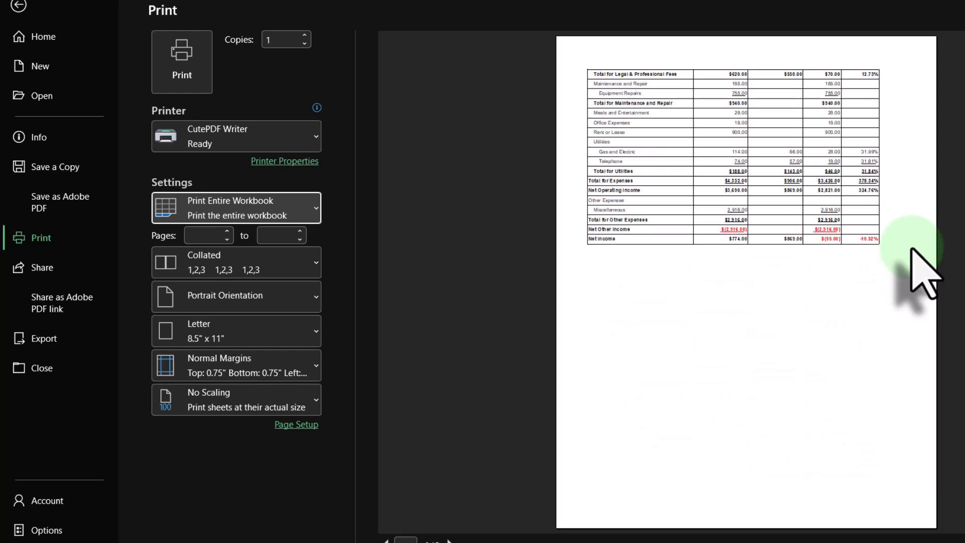
{"action": "scroll", "coordinate": [911, 248], "scroll_direction": "down", "scroll_amount": 1}
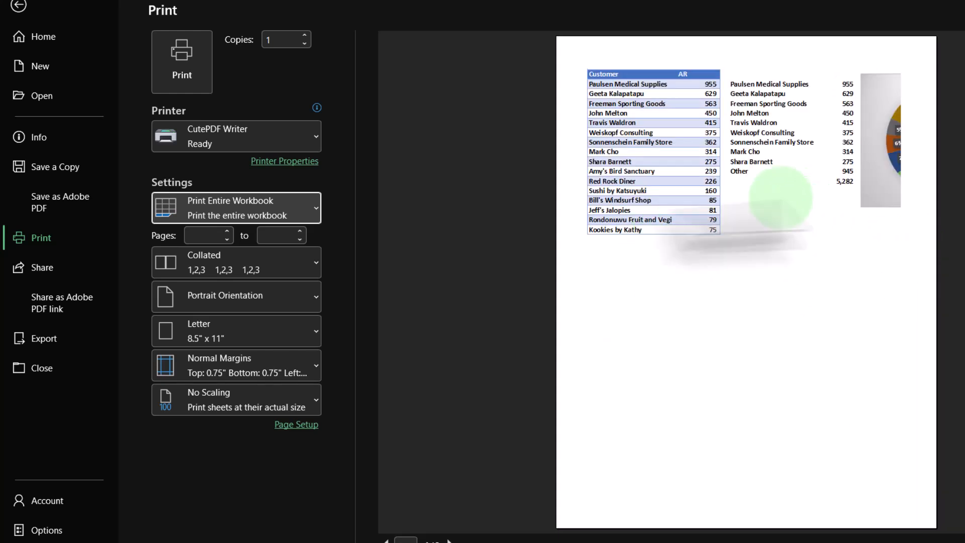
{"action": "scroll", "coordinate": [748, 183], "scroll_direction": "down", "scroll_amount": 1}
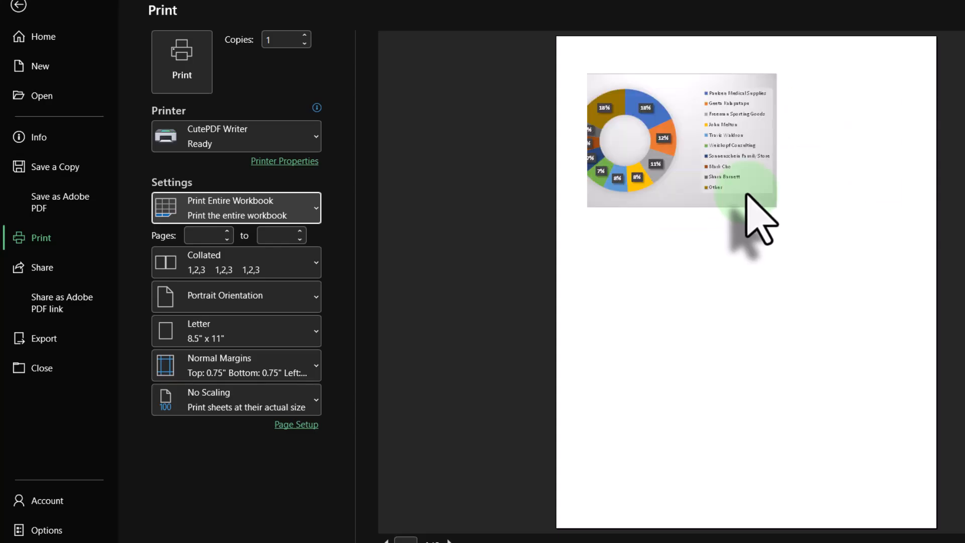
{"action": "scroll", "coordinate": [739, 269], "scroll_direction": "down", "scroll_amount": 1}
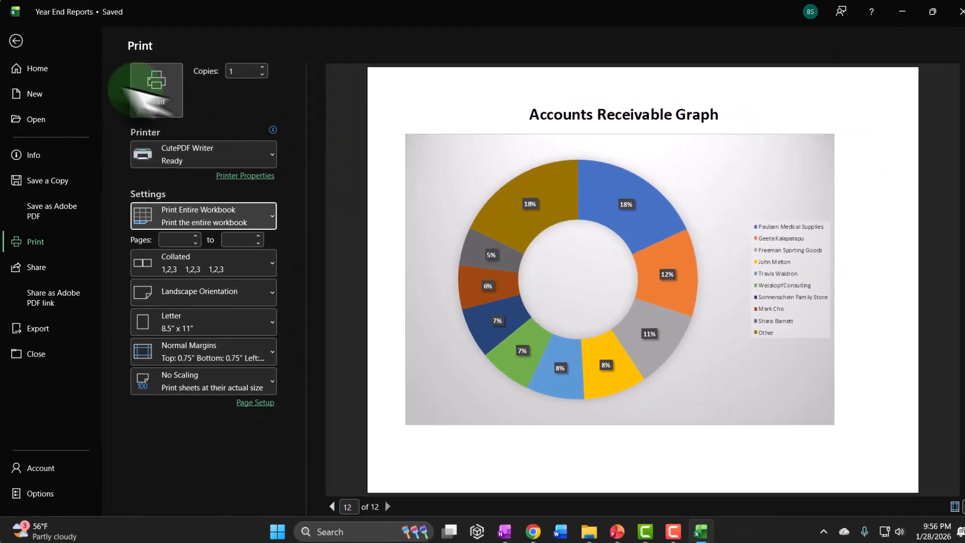
{"action": "left_click", "coordinate": [18, 6]}
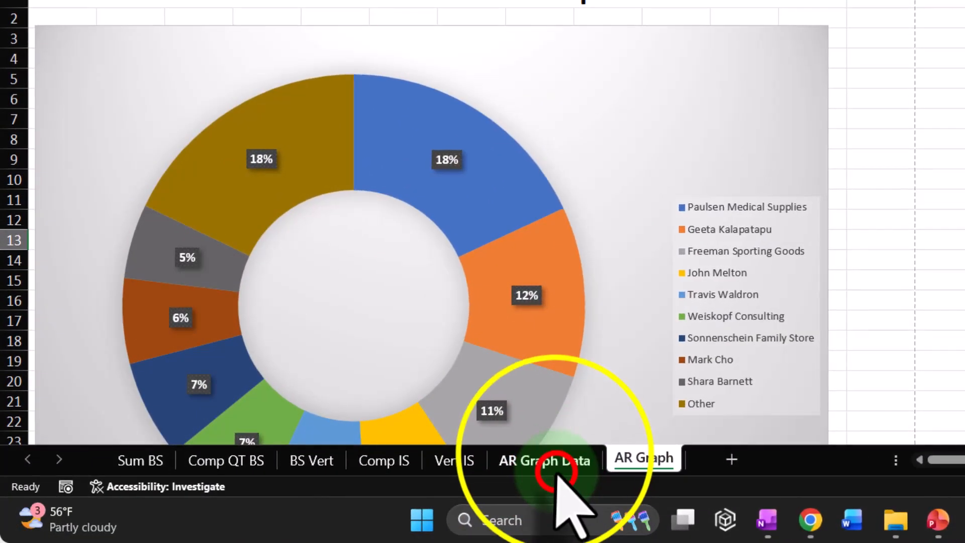
Hide the AR Graph Data sheet
{"action": "left_click", "coordinate": [556, 473]}
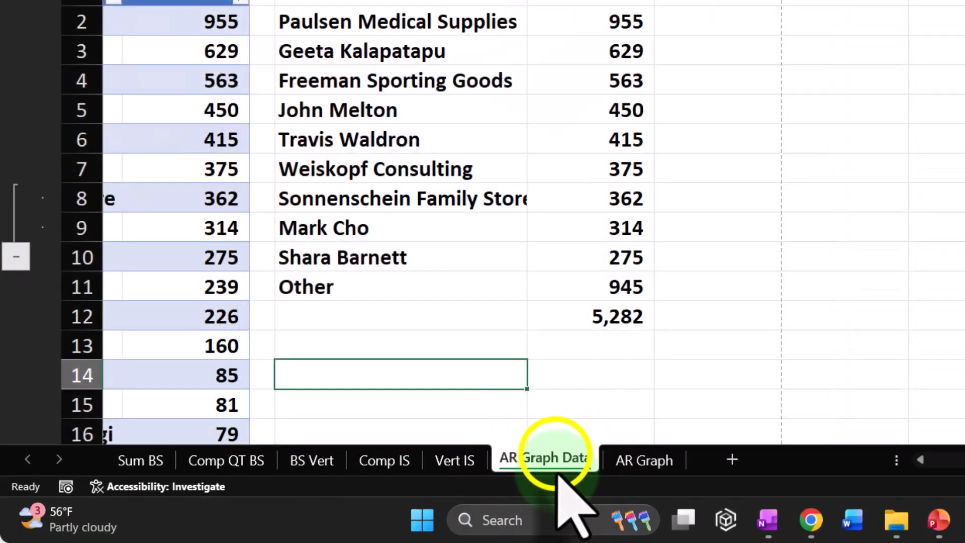
{"action": "right_click", "coordinate": [558, 465]}
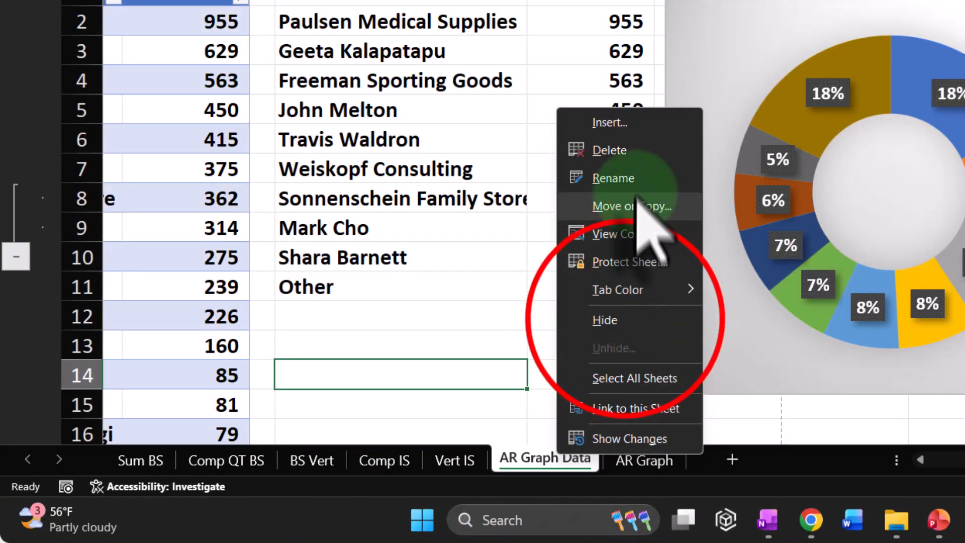
{"action": "left_click", "coordinate": [624, 320]}
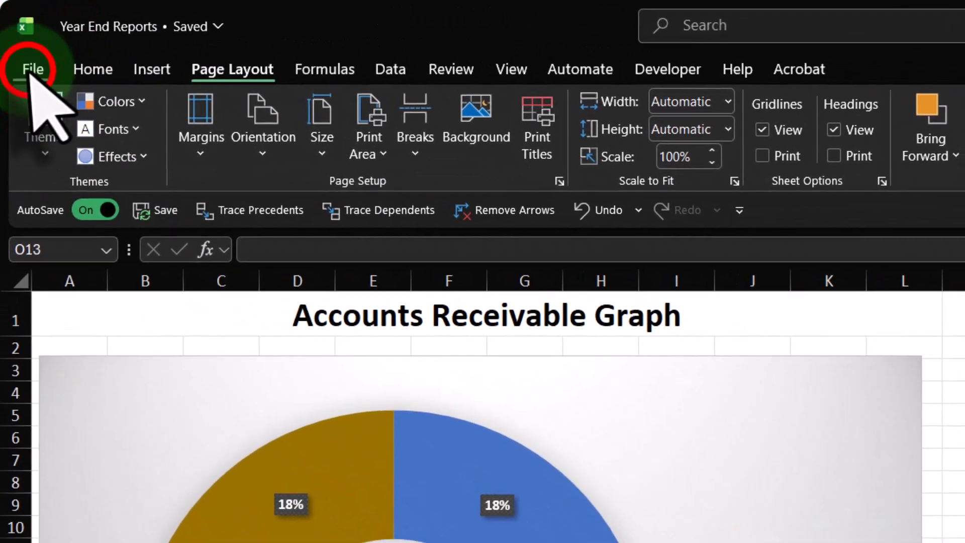
Preview the entire workbook for printing again and check its pages from the Balance Sheet Summary to the AR graph
{"action": "left_click", "coordinate": [19, 40]}
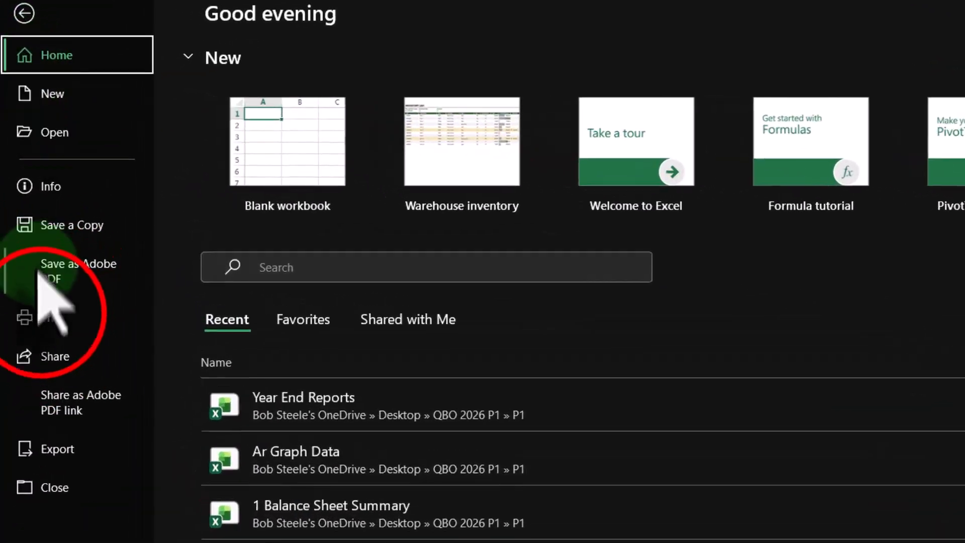
{"action": "left_click", "coordinate": [26, 272]}
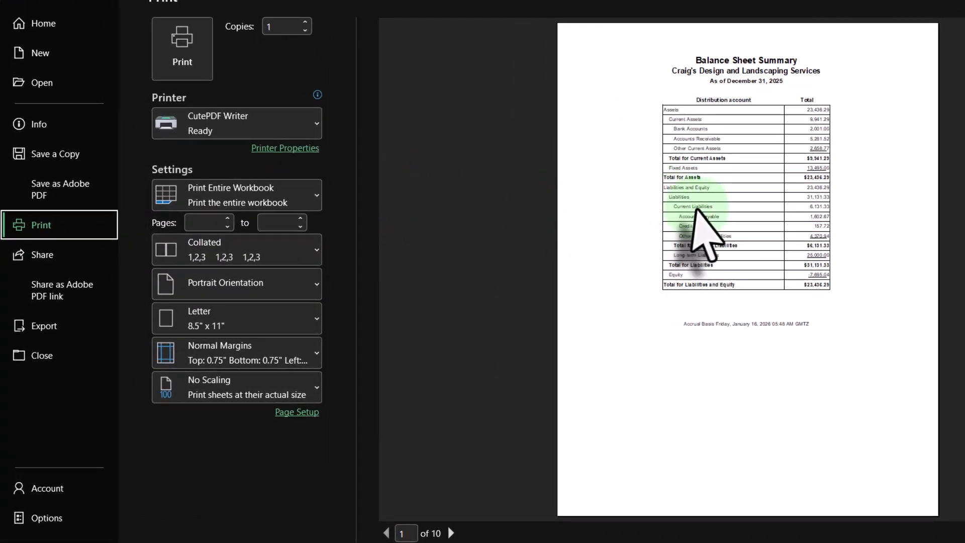
{"action": "scroll", "coordinate": [697, 211], "scroll_direction": "down", "scroll_amount": 10}
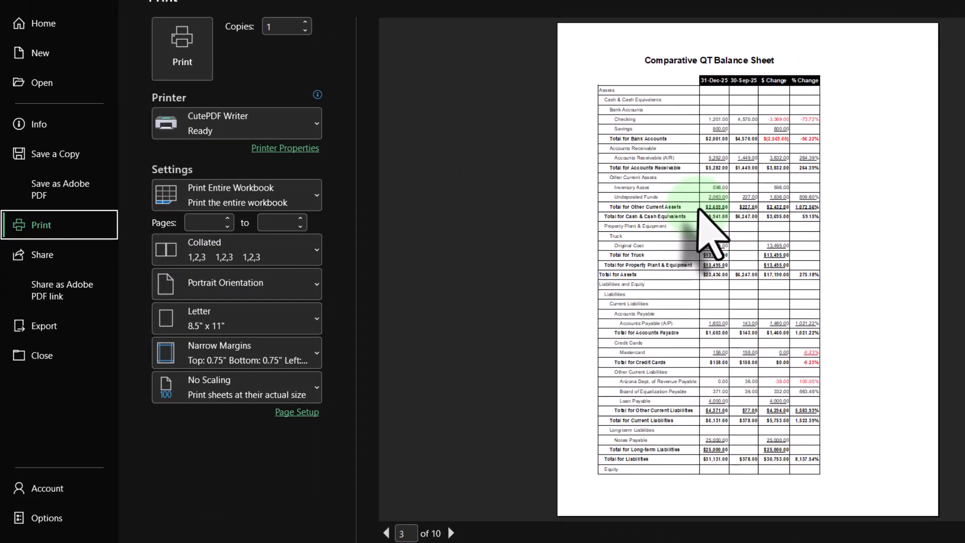
{"action": "scroll", "coordinate": [700, 211], "scroll_direction": "down", "scroll_amount": 4}
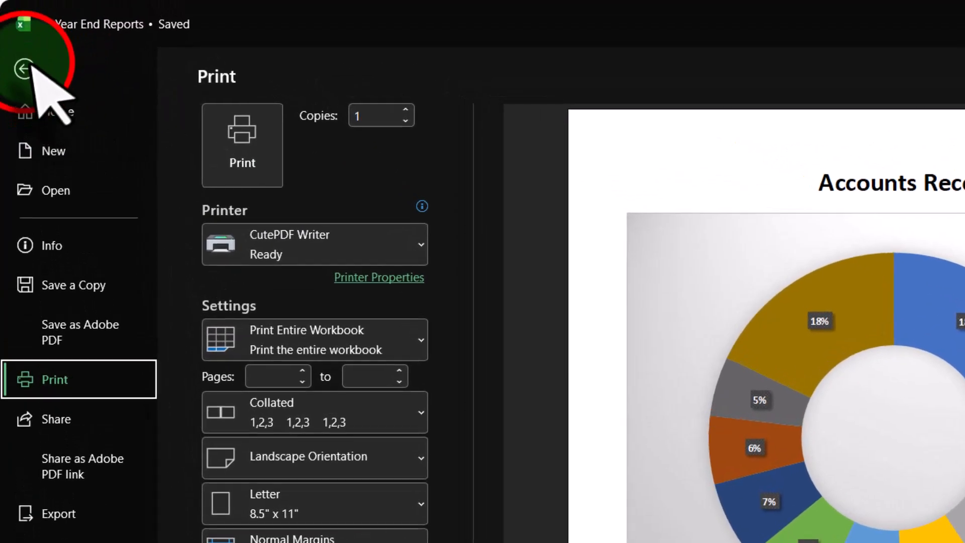
Leave the print preview, unhide the AR Graph Data sheet and return to the AR Graph sheet
{"action": "left_click", "coordinate": [25, 66]}
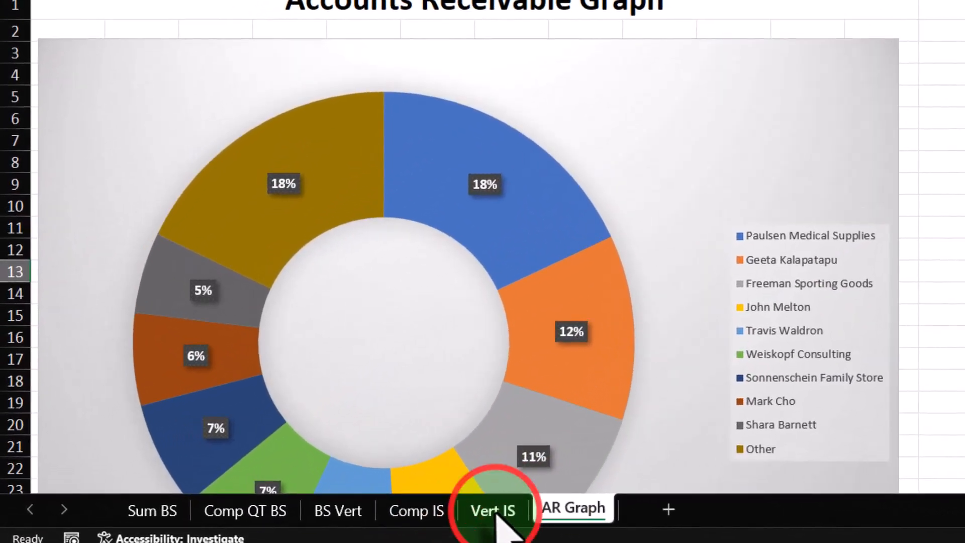
{"action": "left_click", "coordinate": [295, 489]}
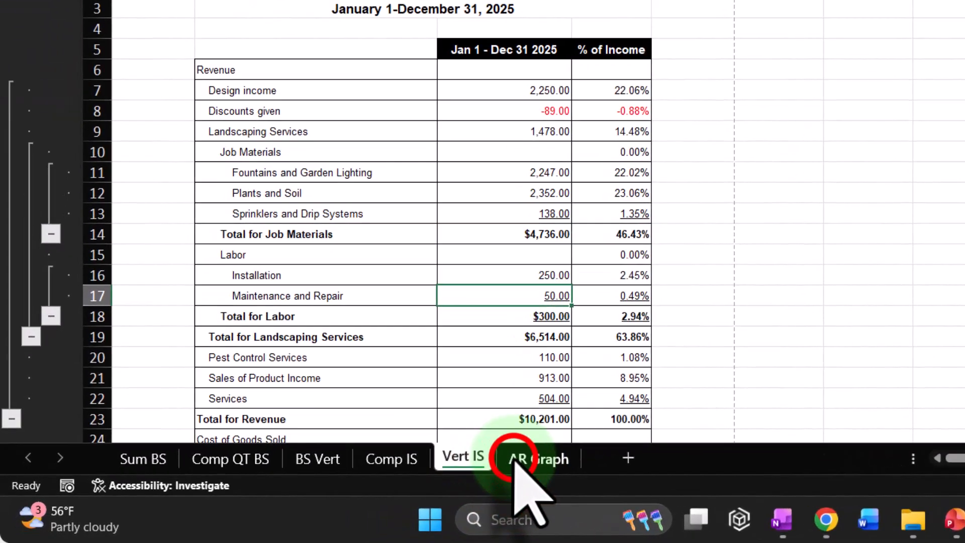
{"action": "right_click", "coordinate": [514, 459]}
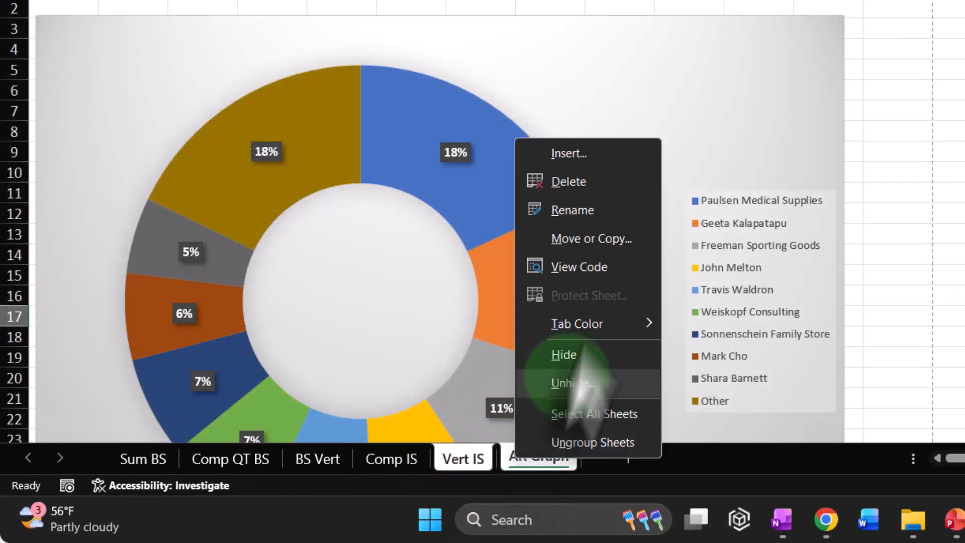
{"action": "left_click", "coordinate": [589, 384]}
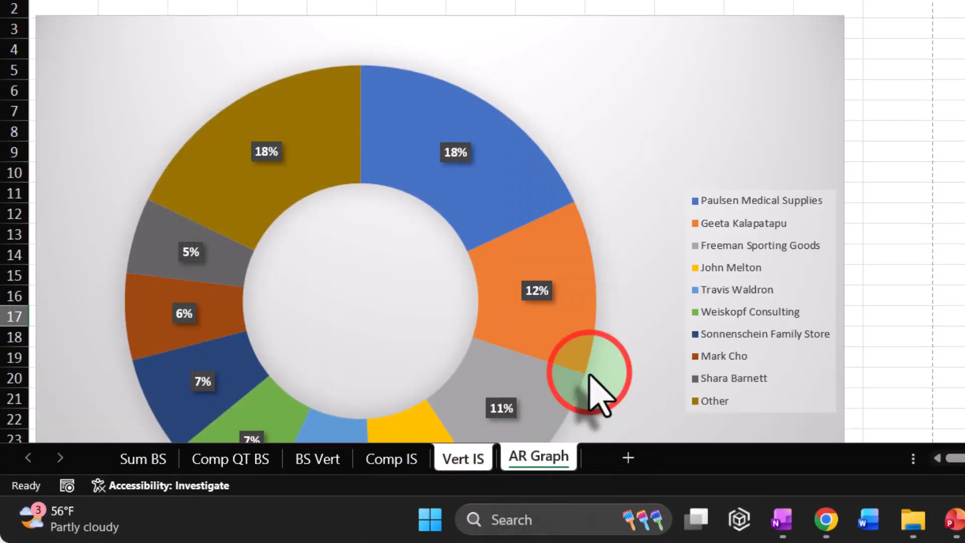
{"action": "left_click", "coordinate": [610, 441]}
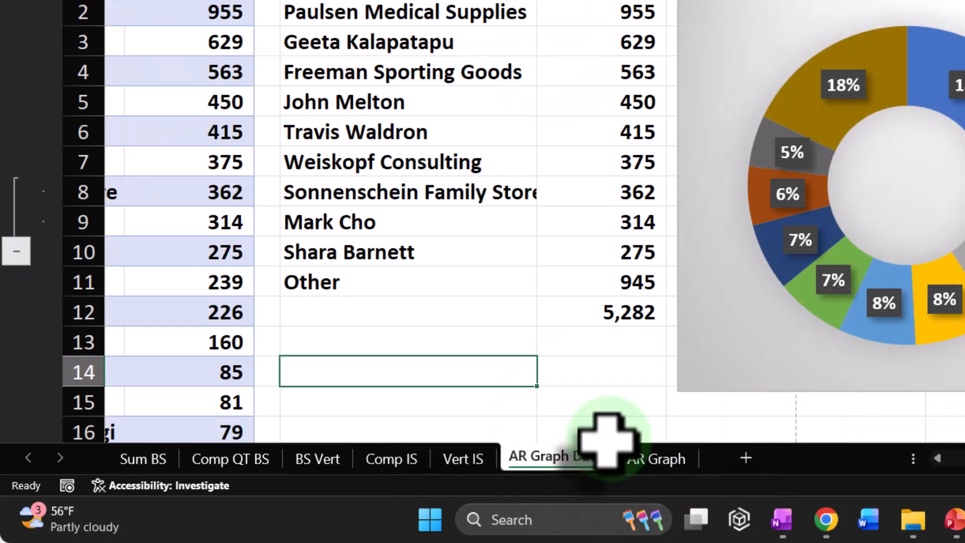
{"action": "left_click", "coordinate": [609, 455]}
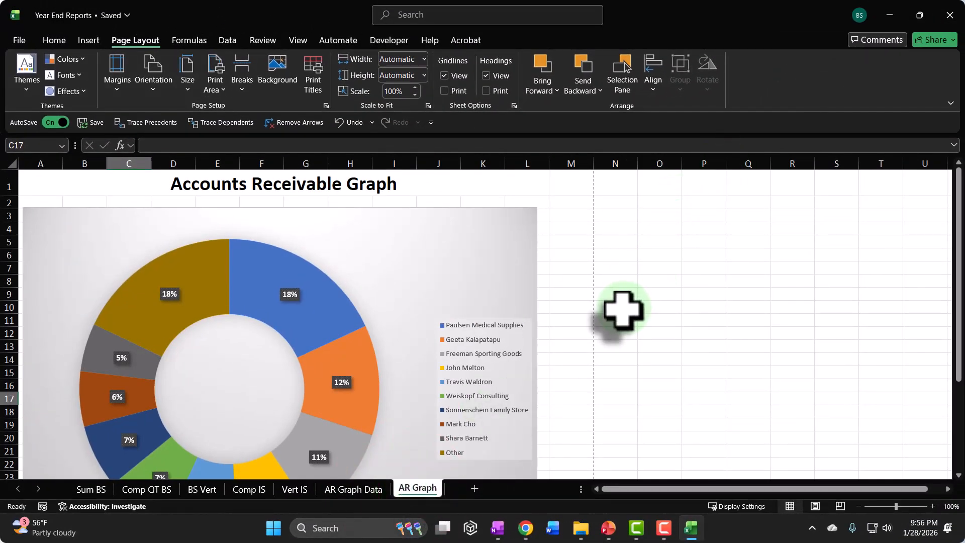
Switch to the customer balance report in Chrome to examine its receivable total, and return to the workbook
{"action": "scroll", "coordinate": [623, 310], "scroll_direction": "down", "scroll_amount": 2}
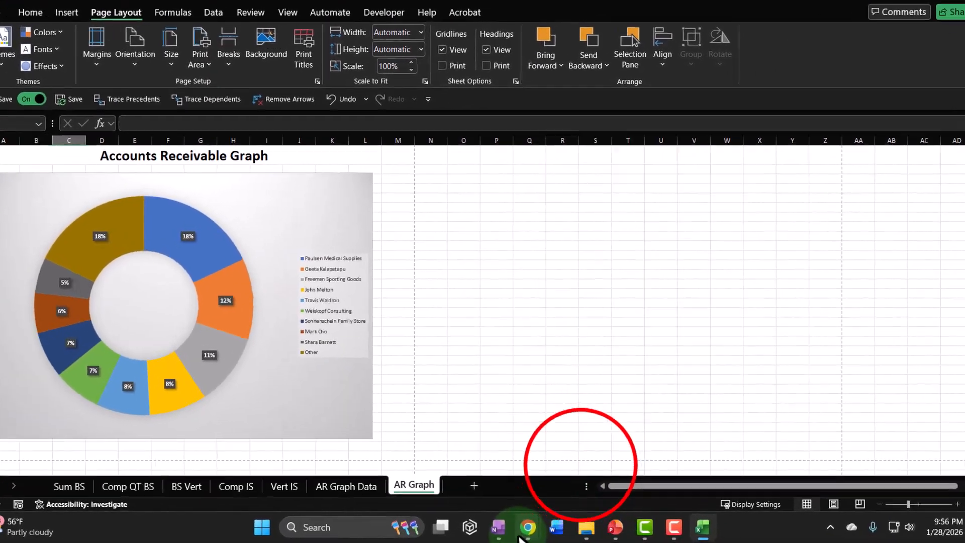
{"action": "mouse_move", "coordinate": [526, 533]}
{"action": "left_click", "coordinate": [637, 455]}
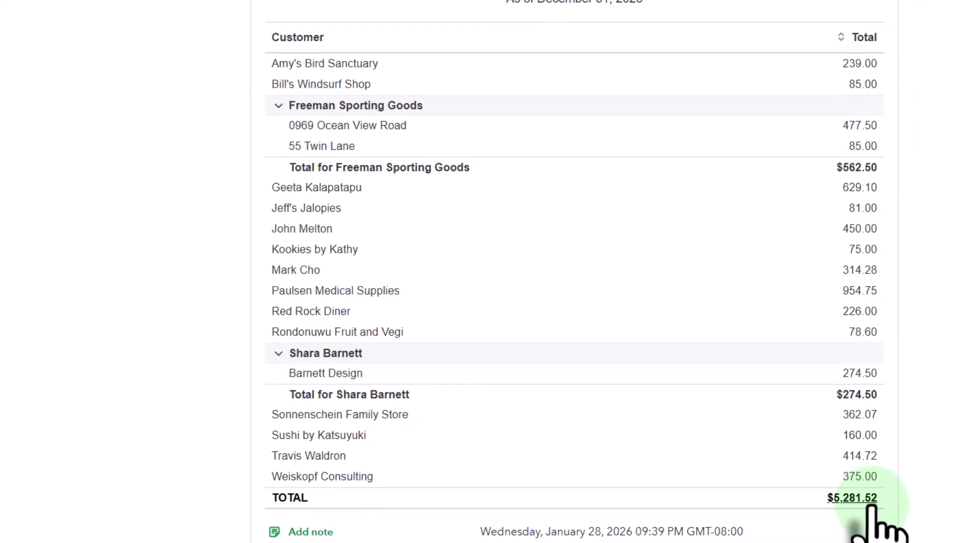
{"action": "left_click", "coordinate": [740, 525]}
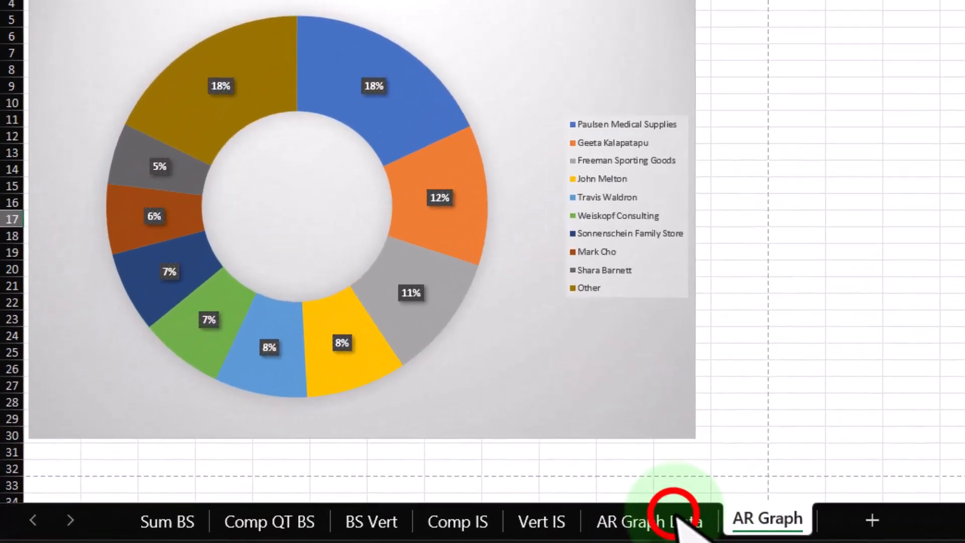
Insert a 3-D clustered column chart of the customer names and balances in G2:H11 on the AR Graph Data sheet
{"action": "left_click", "coordinate": [291, 464]}
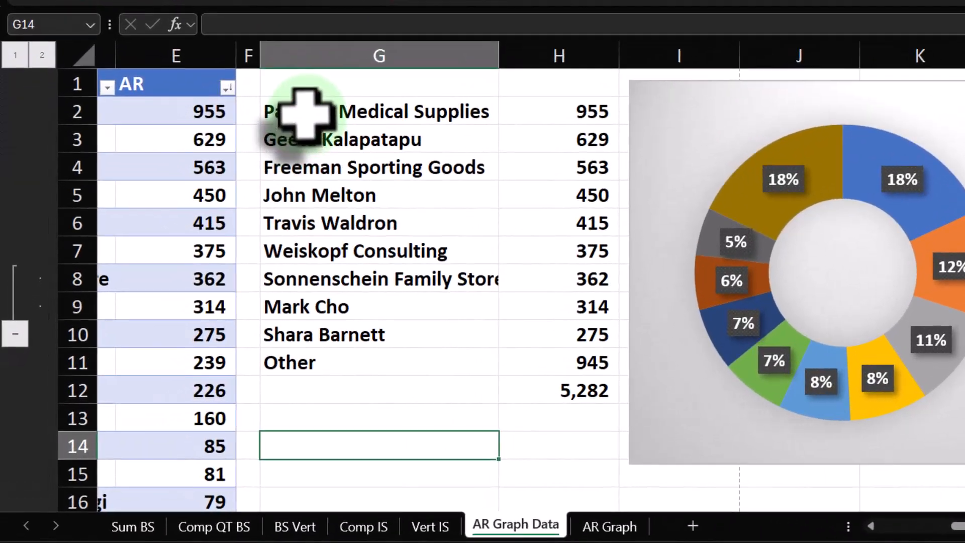
{"action": "left_click_drag", "start_coordinate": [220, 192], "coordinate": [376, 370]}
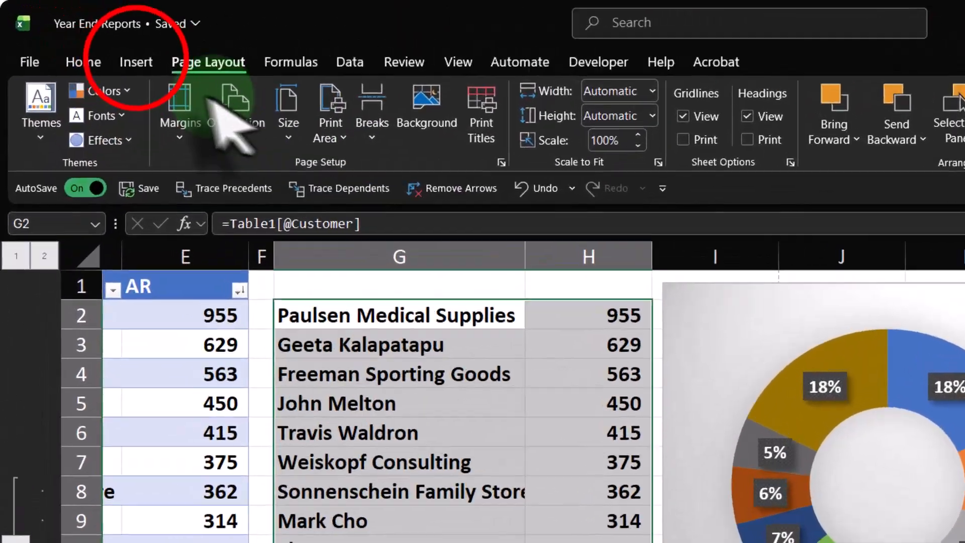
{"action": "left_click", "coordinate": [89, 39]}
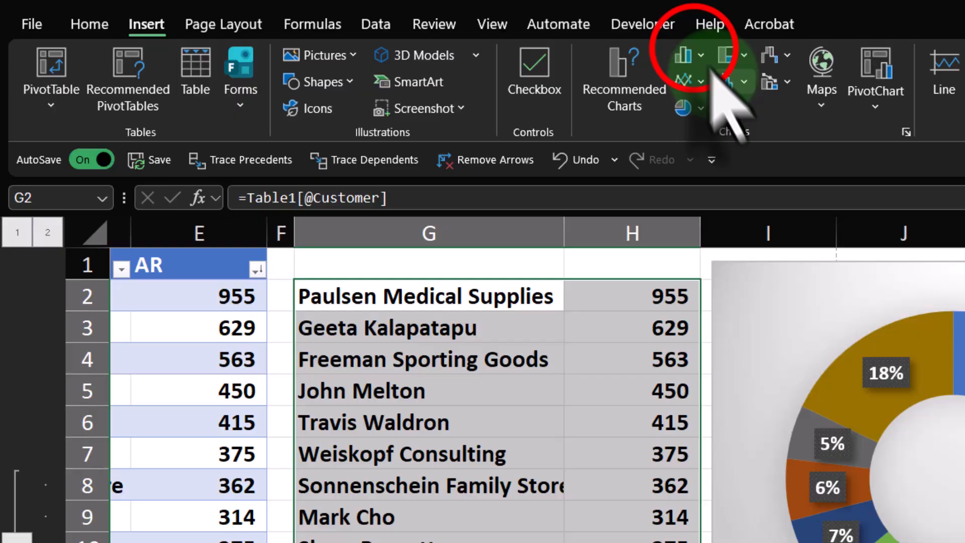
{"action": "left_click", "coordinate": [688, 56]}
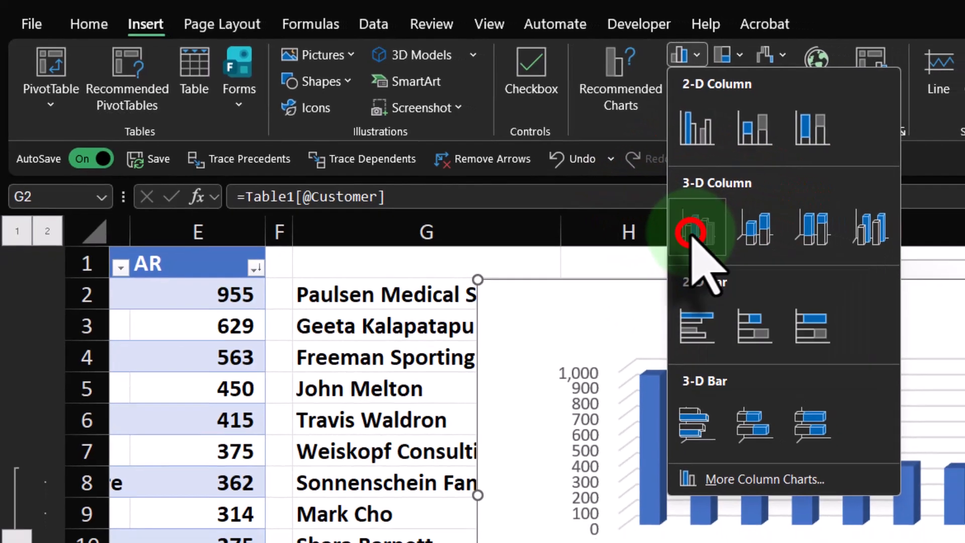
{"action": "left_click", "coordinate": [717, 243]}
{"action": "left_click", "coordinate": [660, 315]}
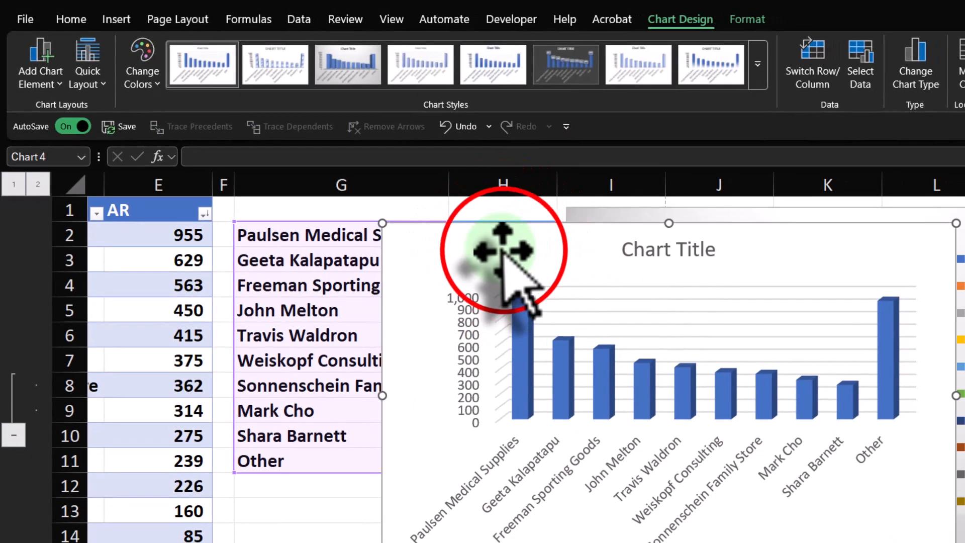
Move the column chart below the doughnut chart and delete its chart title
{"action": "left_click_drag", "start_coordinate": [496, 248], "coordinate": [629, 488]}
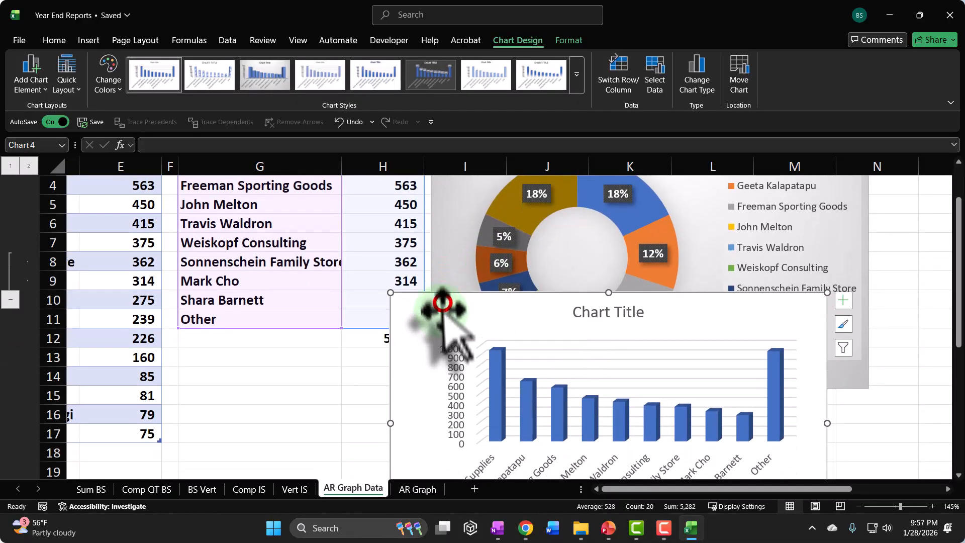
{"action": "left_click_drag", "start_coordinate": [486, 400], "coordinate": [484, 420]}
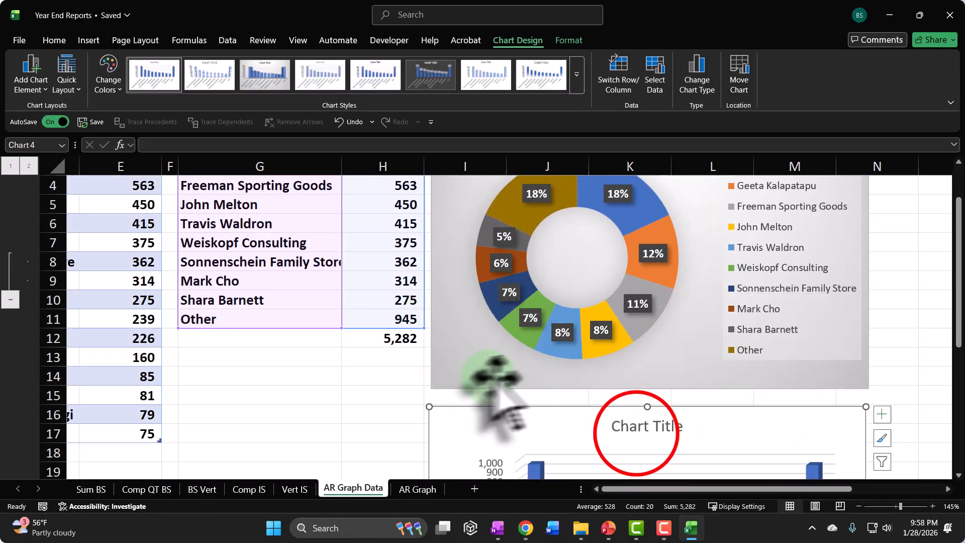
{"action": "left_click", "coordinate": [635, 431]}
{"action": "key", "text": "Delete"}
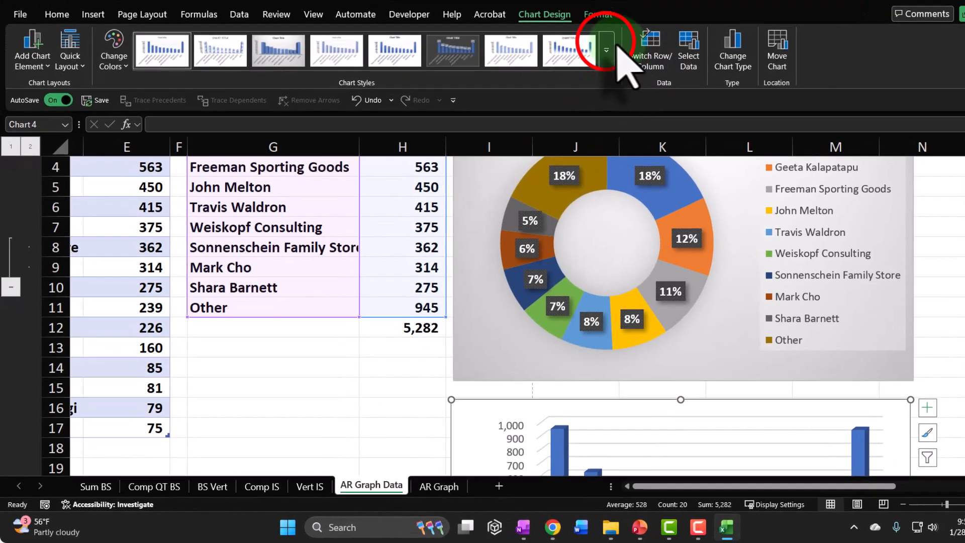
{"action": "left_click", "coordinate": [607, 50]}
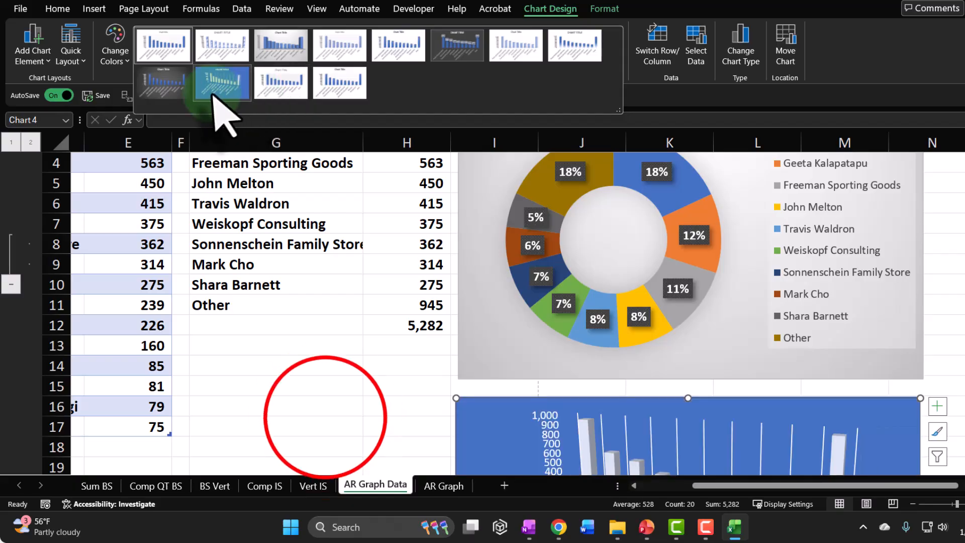
{"action": "left_click", "coordinate": [322, 419]}
{"action": "scroll", "coordinate": [352, 392], "scroll_direction": "down", "scroll_amount": 1}
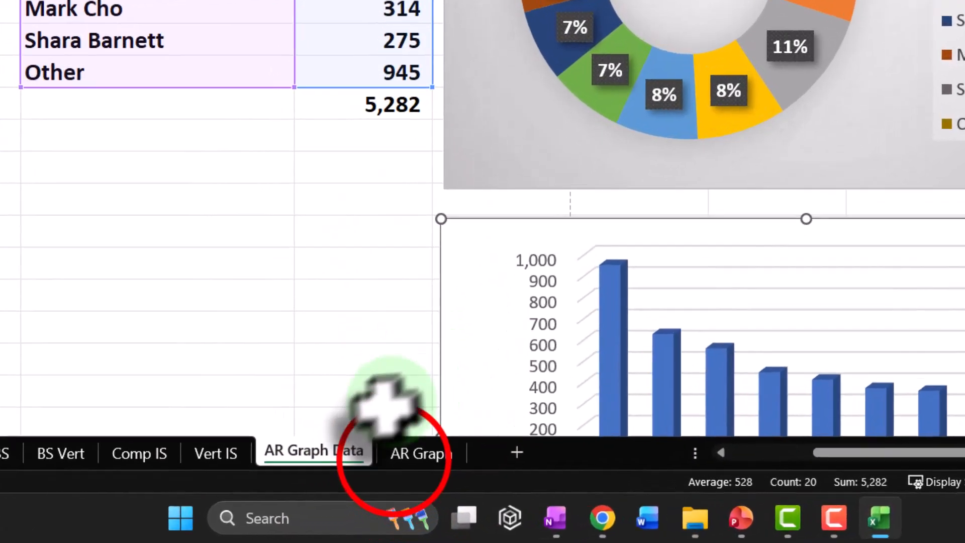
Paste a copy of the column chart into the AR Graph sheet at cell D37, below the doughnut chart
{"action": "left_click", "coordinate": [428, 490]}
{"action": "scroll", "coordinate": [268, 116], "scroll_direction": "down", "scroll_amount": 3}
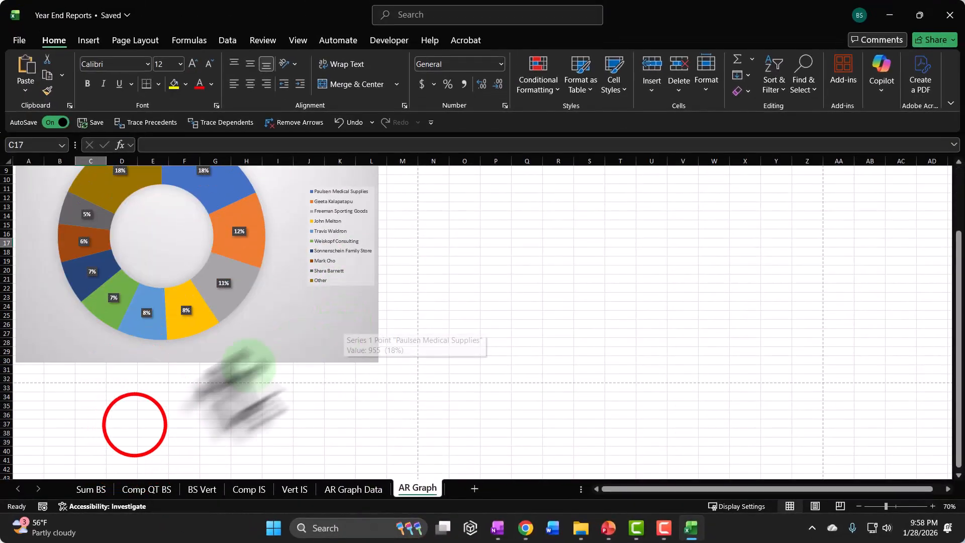
{"action": "left_click", "coordinate": [135, 425]}
{"action": "key", "text": "ctrl+v"}
{"action": "scroll", "coordinate": [243, 392], "scroll_direction": "down", "scroll_amount": 2}
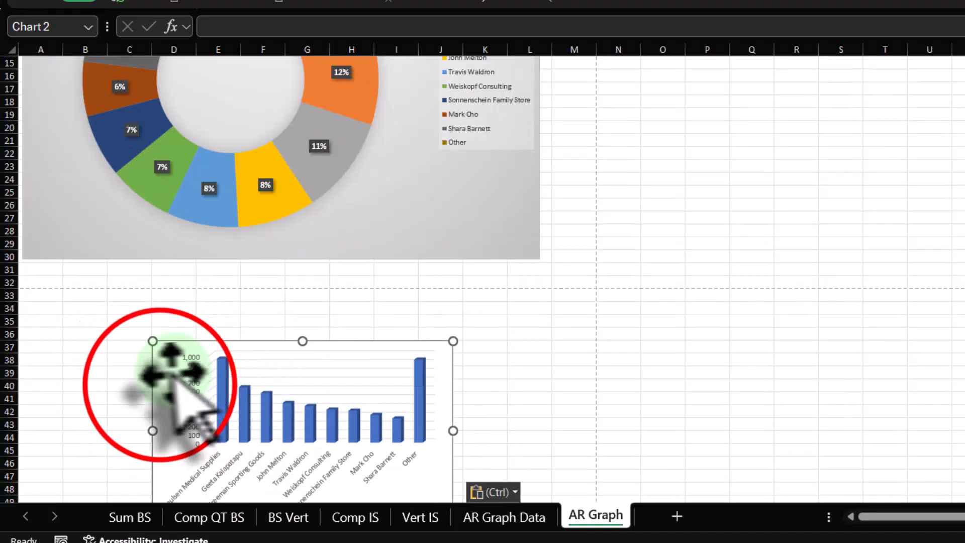
Align the pasted column chart with column A at row 34, under the page break, and enlarge it to nearly the page width
{"action": "left_click_drag", "start_coordinate": [153, 389], "coordinate": [57, 362]}
{"action": "left_click", "coordinate": [625, 346]}
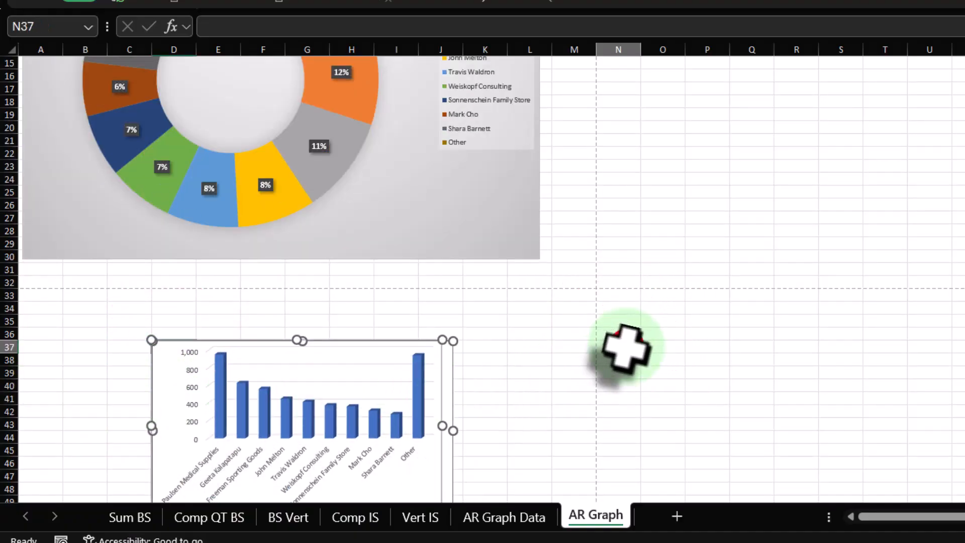
{"action": "scroll", "coordinate": [467, 417], "scroll_direction": "down", "scroll_amount": 2}
{"action": "left_click", "coordinate": [432, 433]}
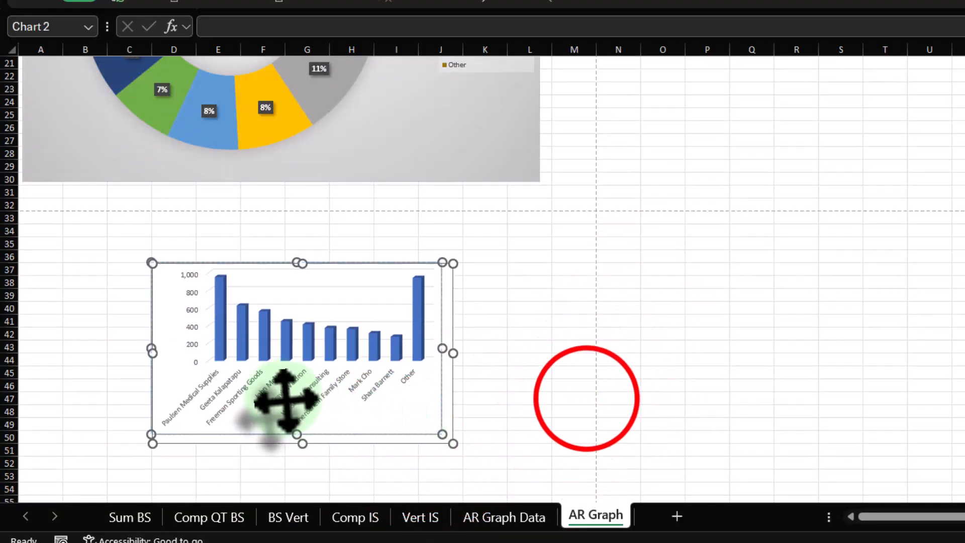
{"action": "left_click", "coordinate": [583, 399]}
{"action": "left_click", "coordinate": [450, 400]}
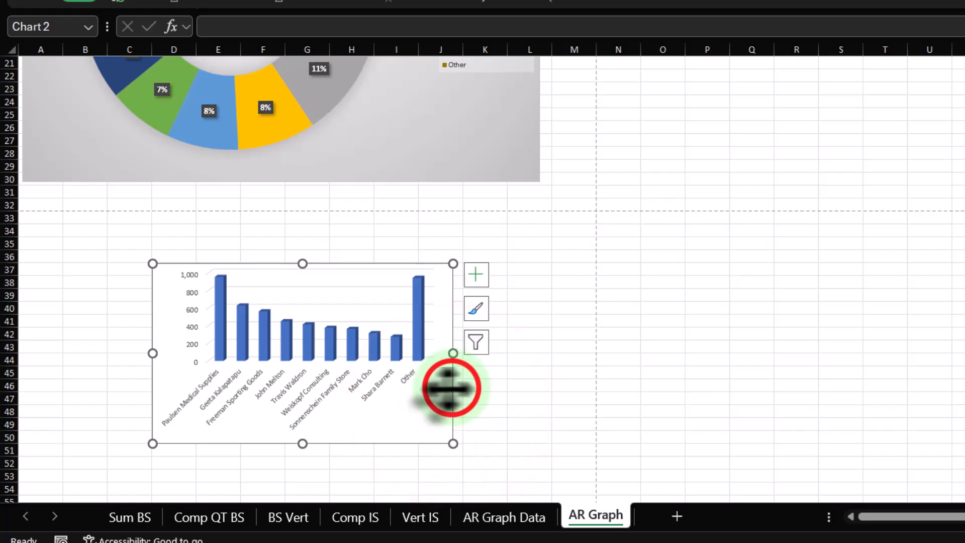
{"action": "left_click_drag", "start_coordinate": [452, 388], "coordinate": [554, 470]}
{"action": "scroll", "coordinate": [325, 349], "scroll_direction": "down", "scroll_amount": 1}
{"action": "scroll", "coordinate": [578, 332], "scroll_direction": "down", "scroll_amount": 2}
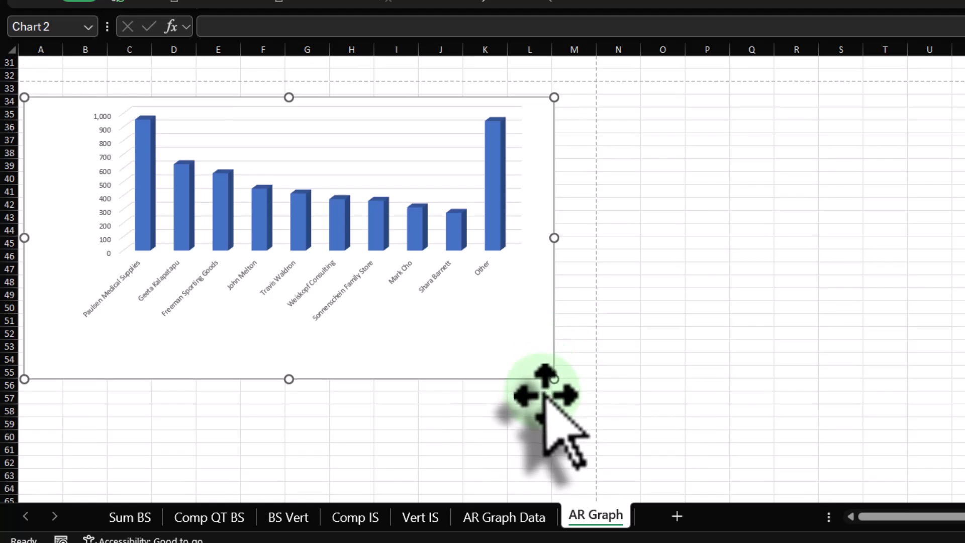
{"action": "scroll", "coordinate": [545, 397], "scroll_direction": "down", "scroll_amount": 1}
{"action": "left_click_drag", "start_coordinate": [554, 354], "coordinate": [572, 451]}
{"action": "scroll", "coordinate": [800, 322], "scroll_direction": "up", "scroll_amount": 10}
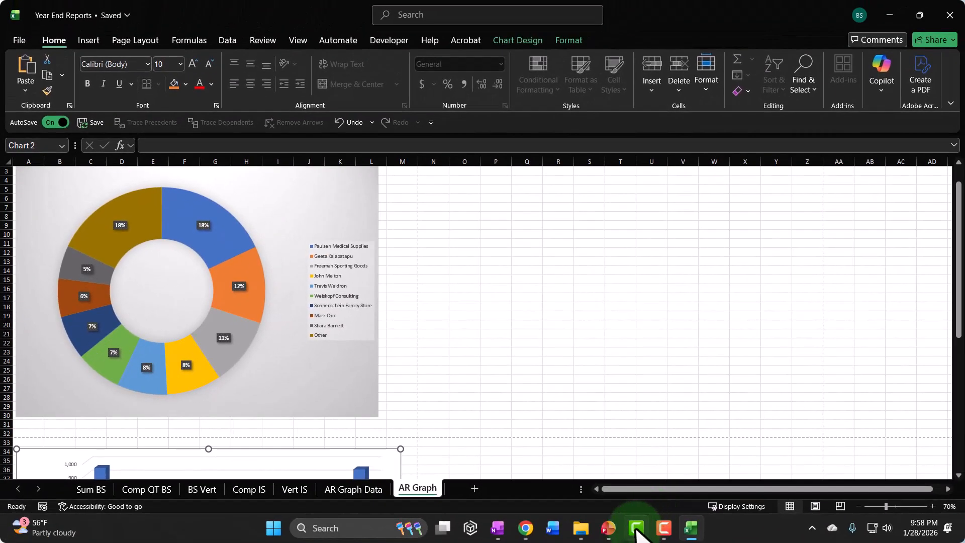
Compare the charts with the customer balances listed in the Chrome report, and return to the workbook
{"action": "mouse_move", "coordinate": [637, 531]}
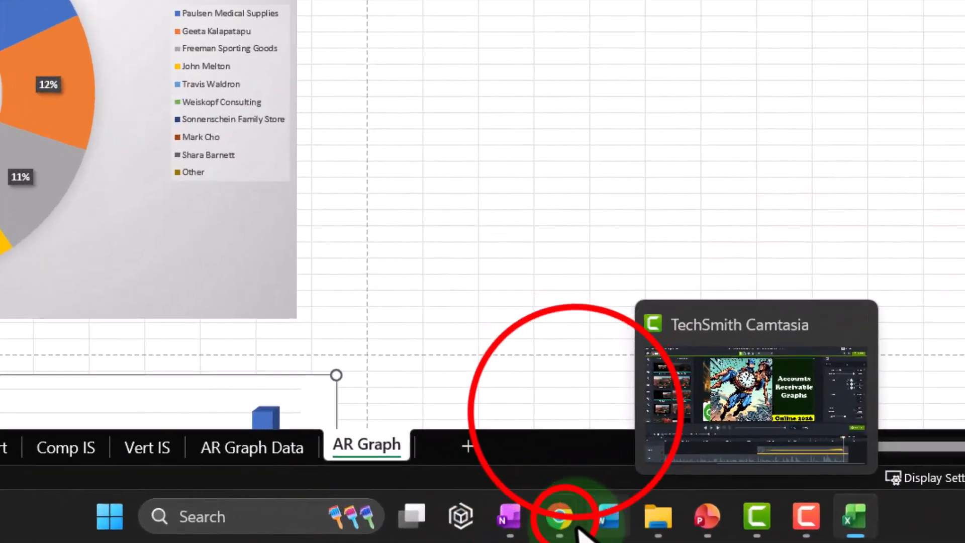
{"action": "mouse_move", "coordinate": [560, 518]}
{"action": "left_click", "coordinate": [583, 402]}
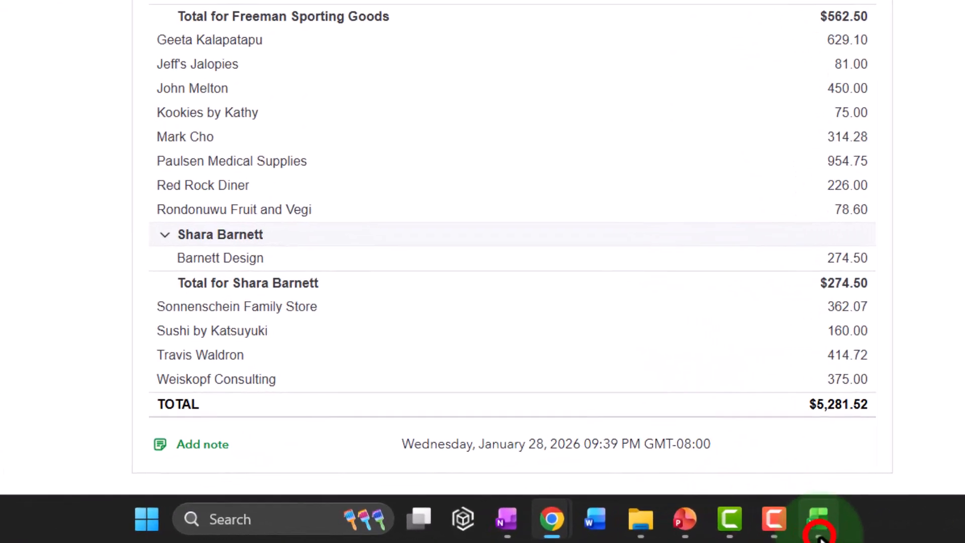
{"action": "left_click", "coordinate": [819, 533]}
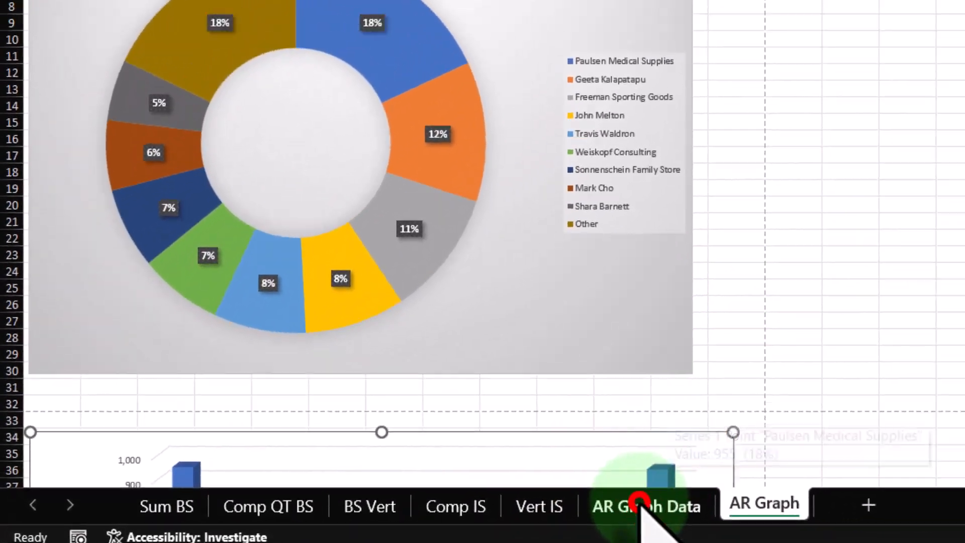
Insert a blank column I on the AR Graph Data sheet, between the customer balances and the charts
{"action": "left_click", "coordinate": [706, 510]}
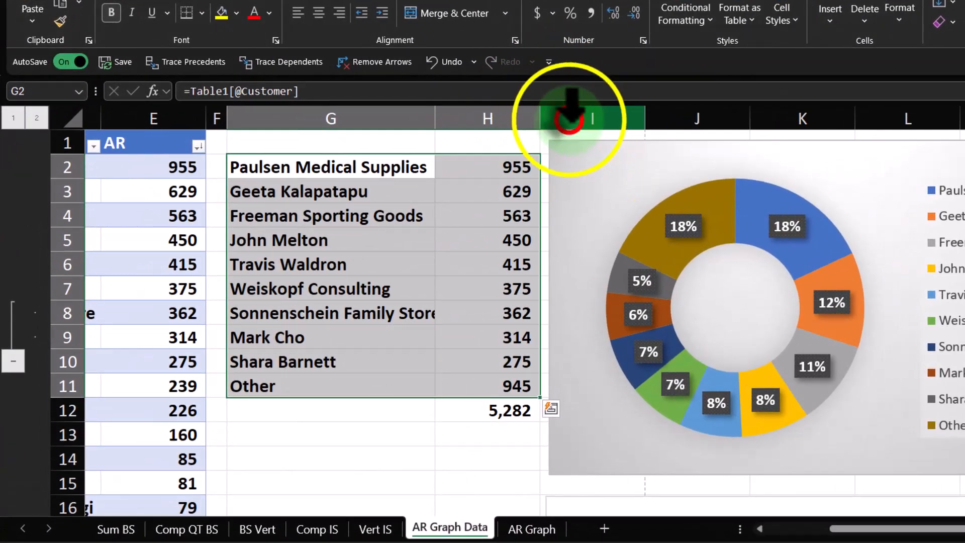
{"action": "left_click", "coordinate": [518, 136]}
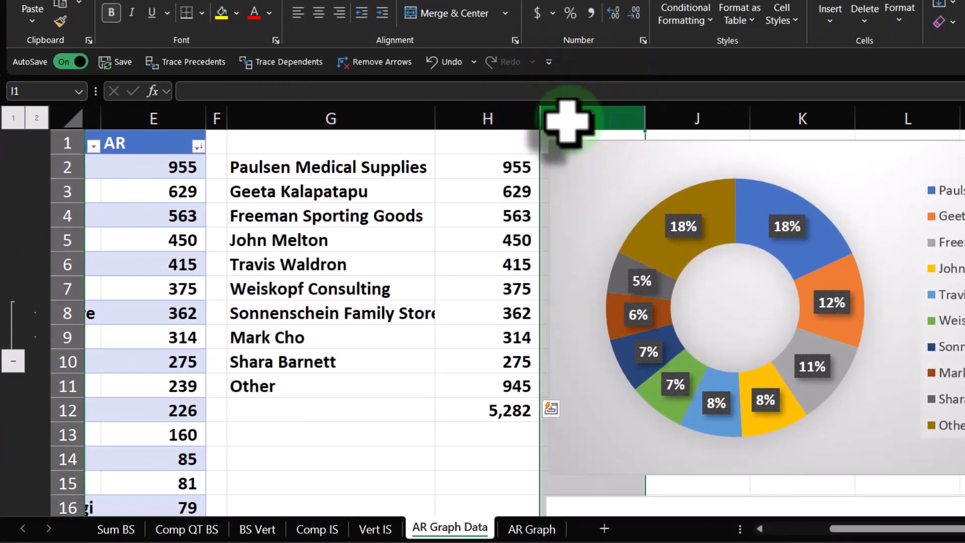
{"action": "right_click", "coordinate": [519, 136]}
{"action": "left_click", "coordinate": [562, 119]}
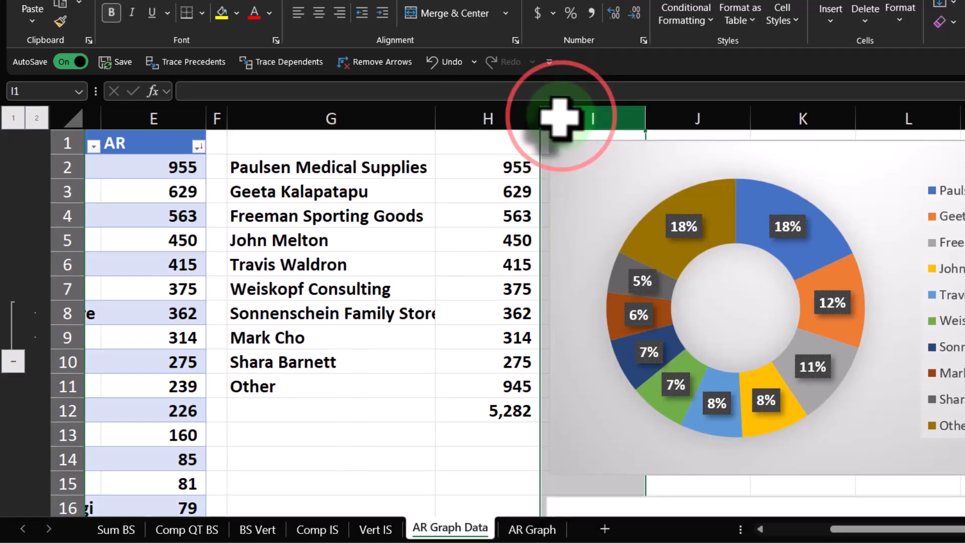
{"action": "right_click", "coordinate": [563, 117]}
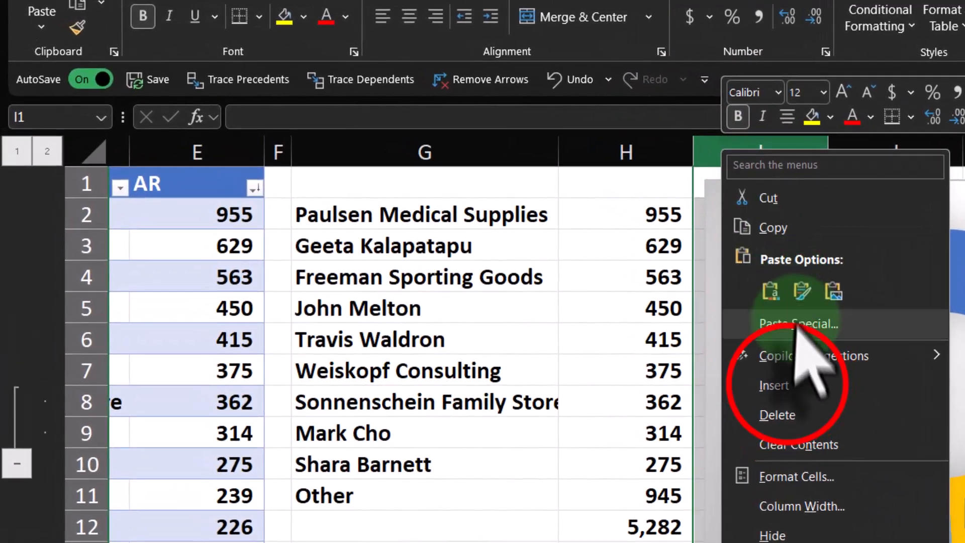
{"action": "left_click", "coordinate": [774, 386]}
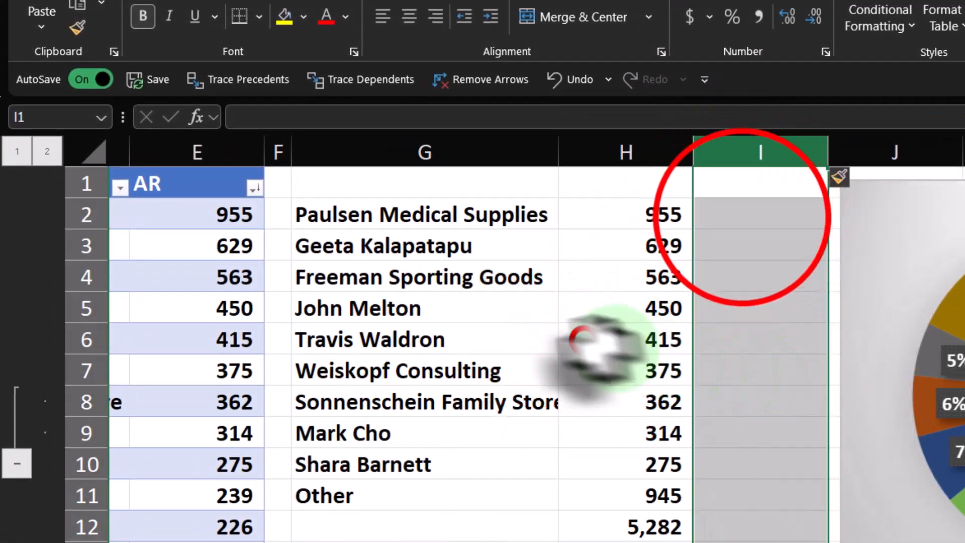
Calculate the first customer's share of total AR in cell I2 with =H2/H12, and format it as a percentage
{"action": "left_click", "coordinate": [626, 340]}
{"action": "left_click", "coordinate": [741, 215]}
{"action": "type", "text": "="}
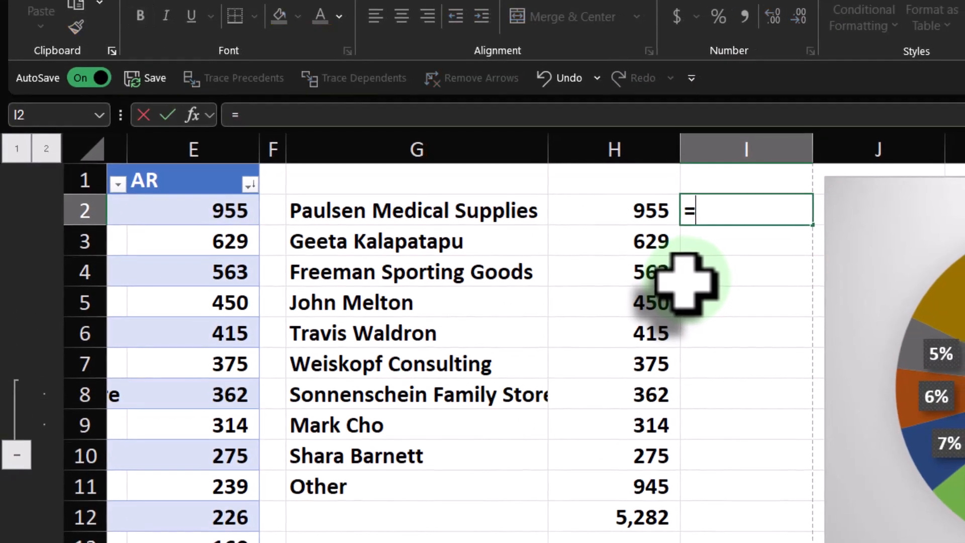
{"action": "key", "text": "Left"}
{"action": "type", "text": "/"}
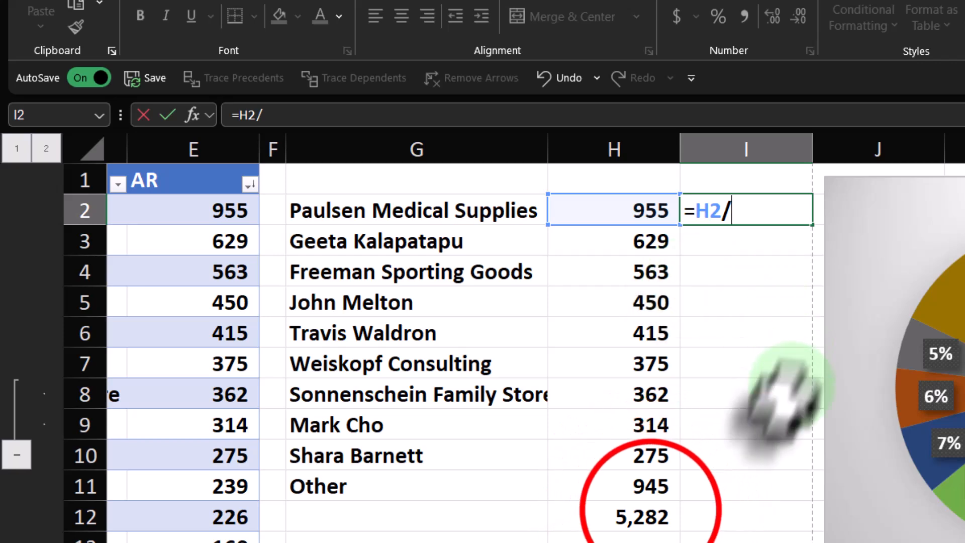
{"action": "left_click", "coordinate": [647, 507]}
{"action": "key", "text": "Return"}
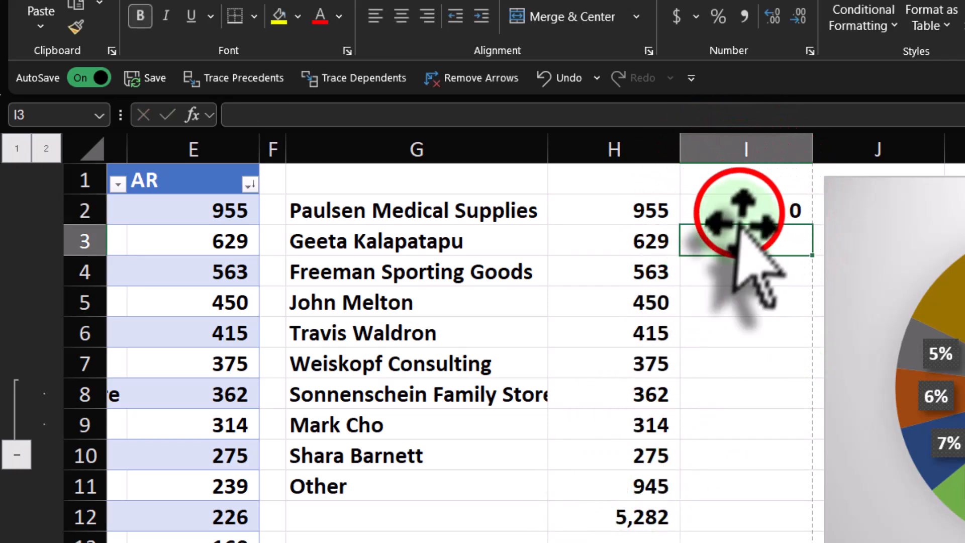
{"action": "left_click", "coordinate": [719, 17]}
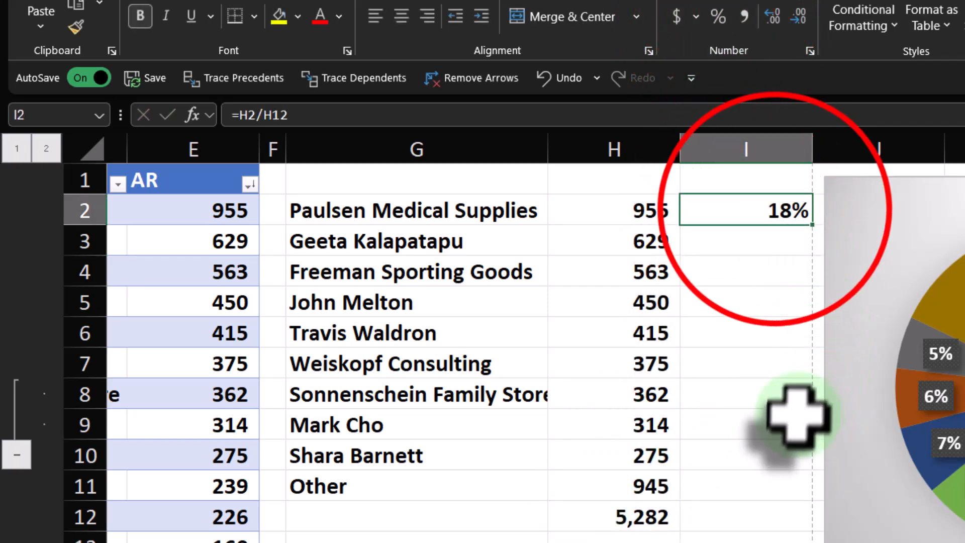
Make the total reference in I2 absolute as =H2/$H$12, and fill the formula down through I11
{"action": "double_click", "coordinate": [773, 210]}
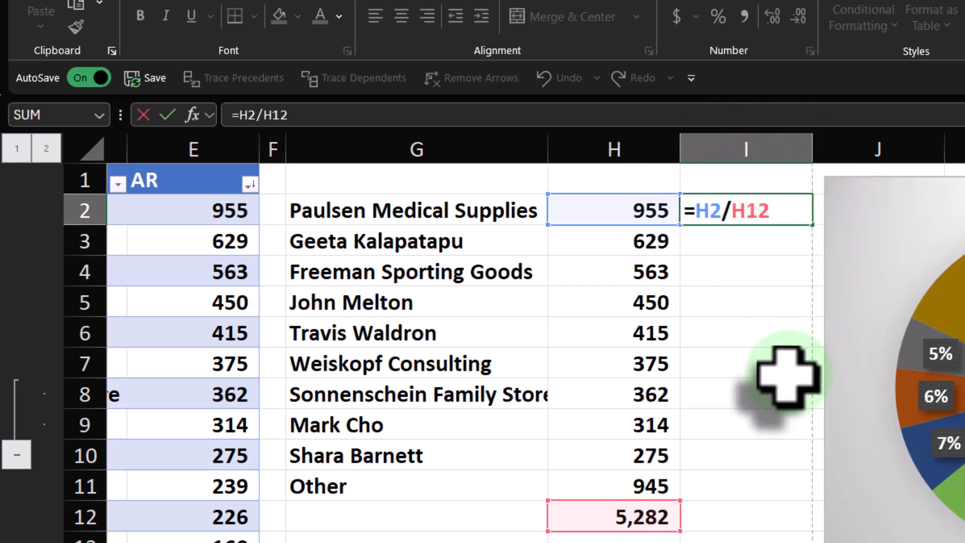
{"action": "key", "text": "Return"}
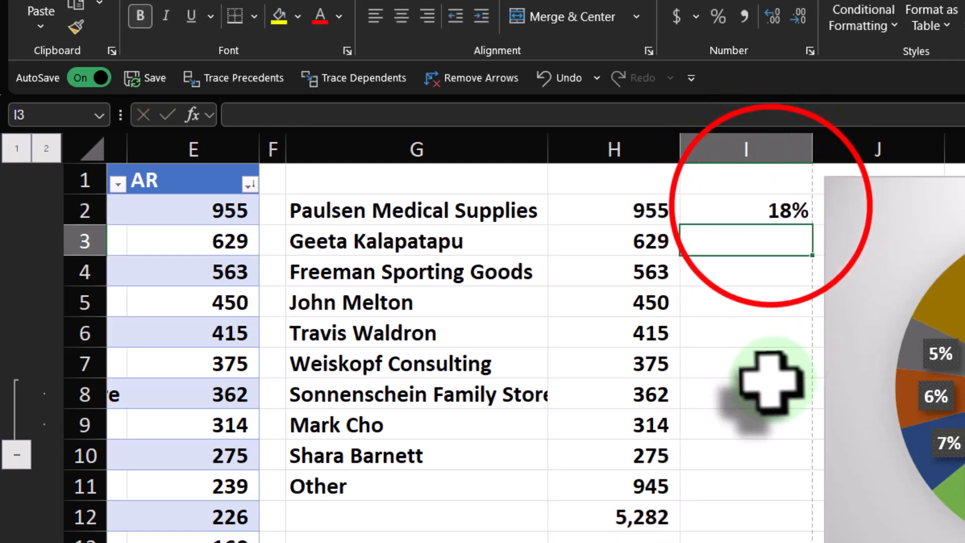
{"action": "left_click", "coordinate": [774, 212]}
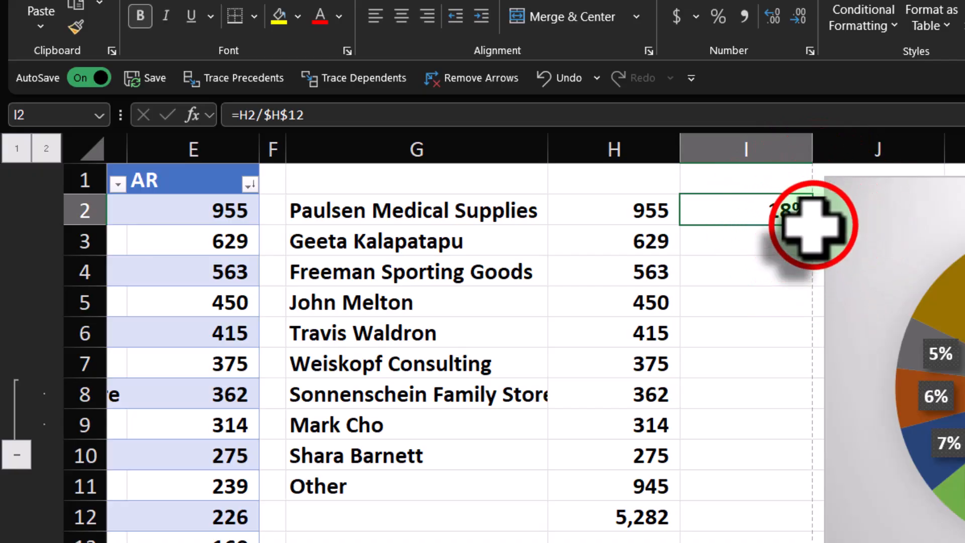
{"action": "left_click_drag", "start_coordinate": [813, 223], "coordinate": [801, 510]}
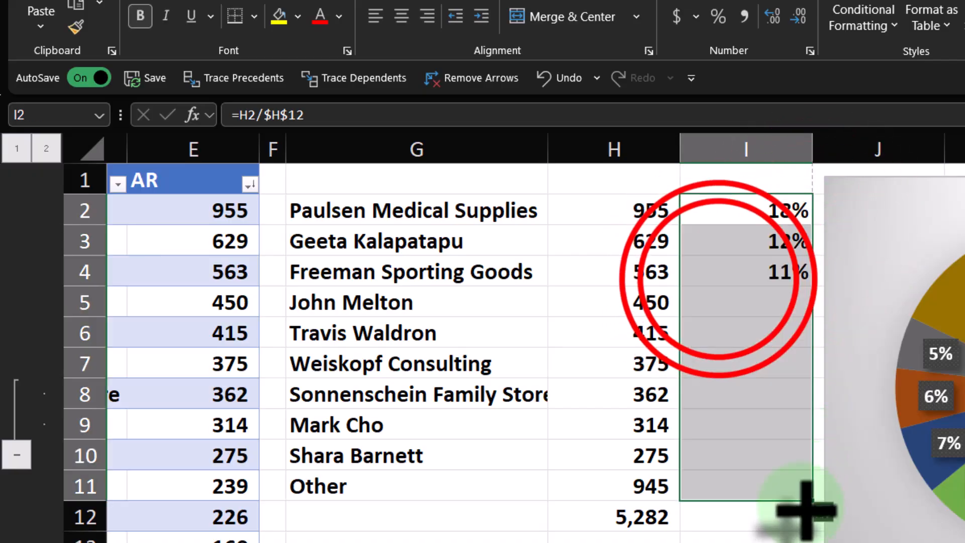
{"action": "double_click", "coordinate": [714, 276]}
{"action": "key", "text": "Return"}
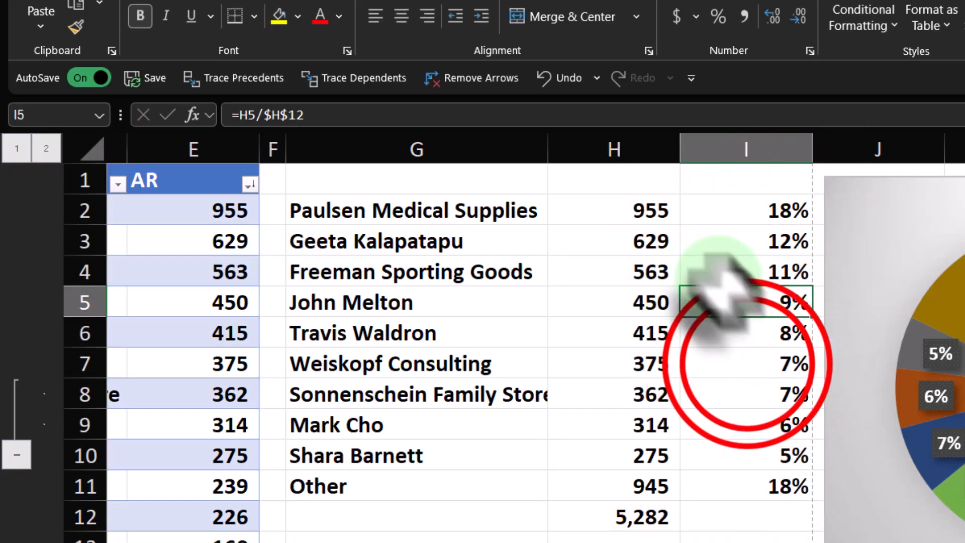
{"action": "double_click", "coordinate": [743, 358]}
{"action": "key", "text": "Return"}
{"action": "key", "text": "Return"}
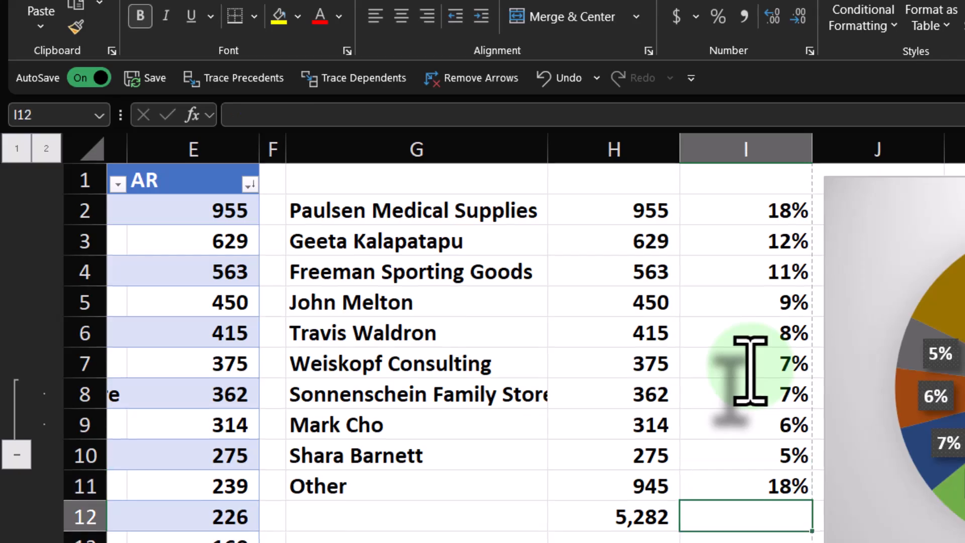
Total the customer percentages in I12 with =SUM(I2:I11), and format the total as a percentage
{"action": "type", "text": "=sum("}
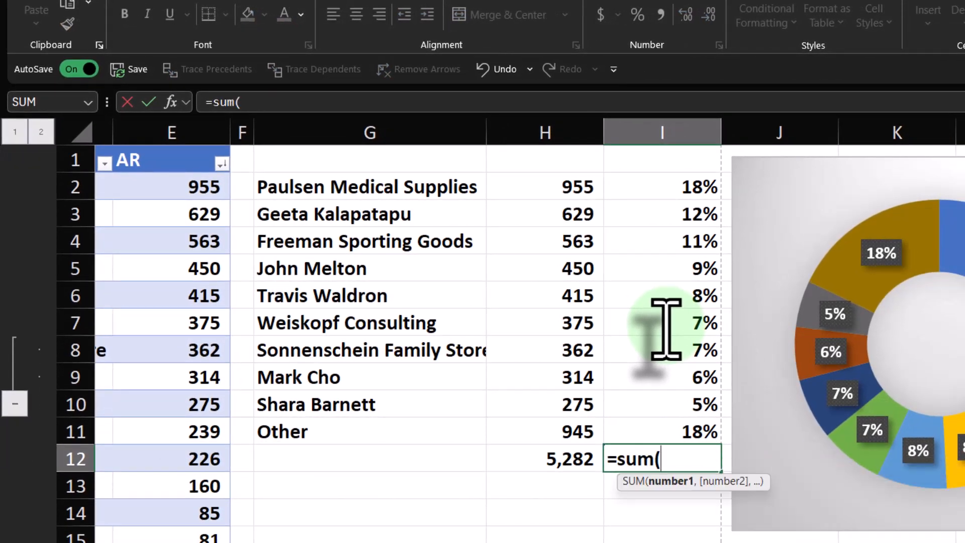
{"action": "key", "text": "Up"}
{"action": "key", "text": "shift+Up"}
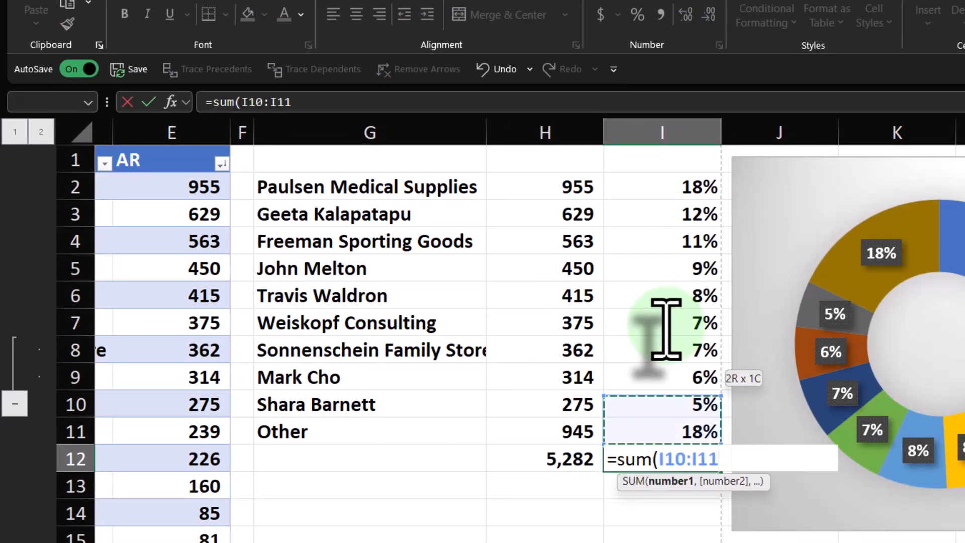
{"action": "key", "text": "Return"}
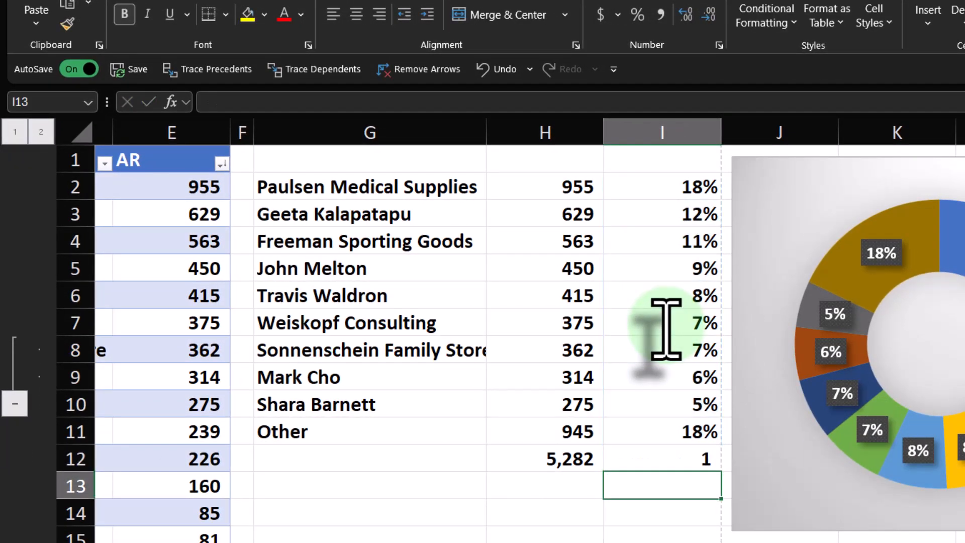
{"action": "left_click", "coordinate": [640, 20]}
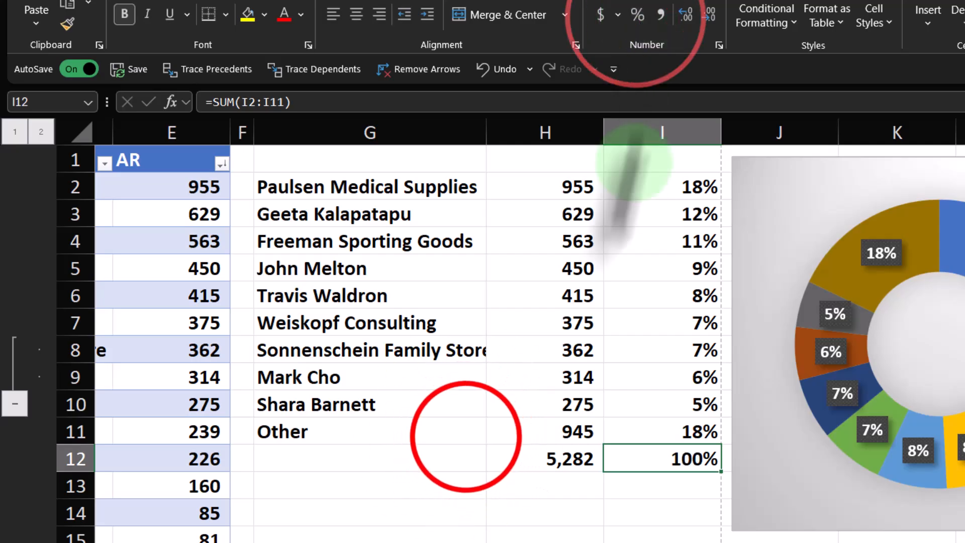
{"action": "left_click", "coordinate": [465, 437]}
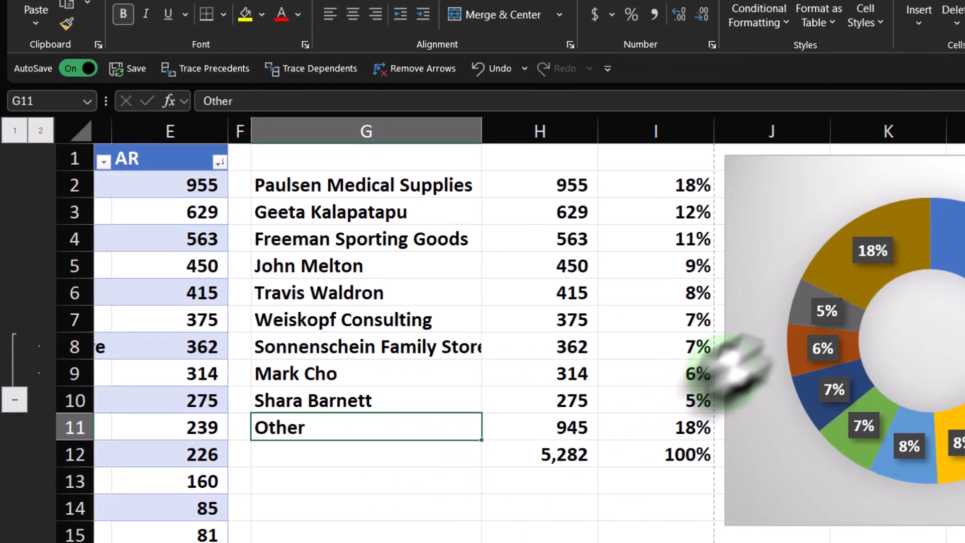